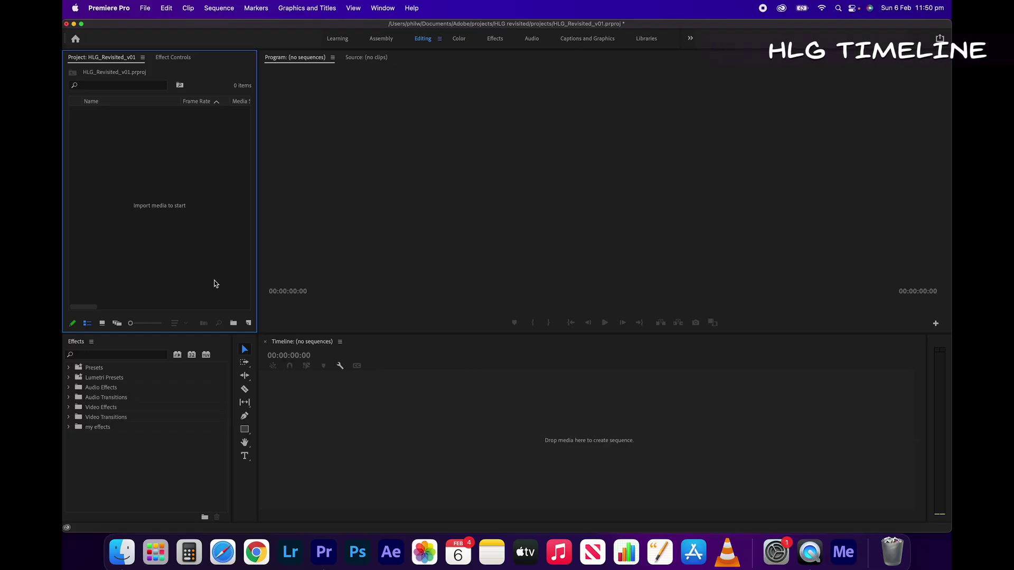
# - Import C0718–C0721.MP4 and drop C0718.MP4 into the empty timeline to form a sequence
pyautogui.click(151, 13)
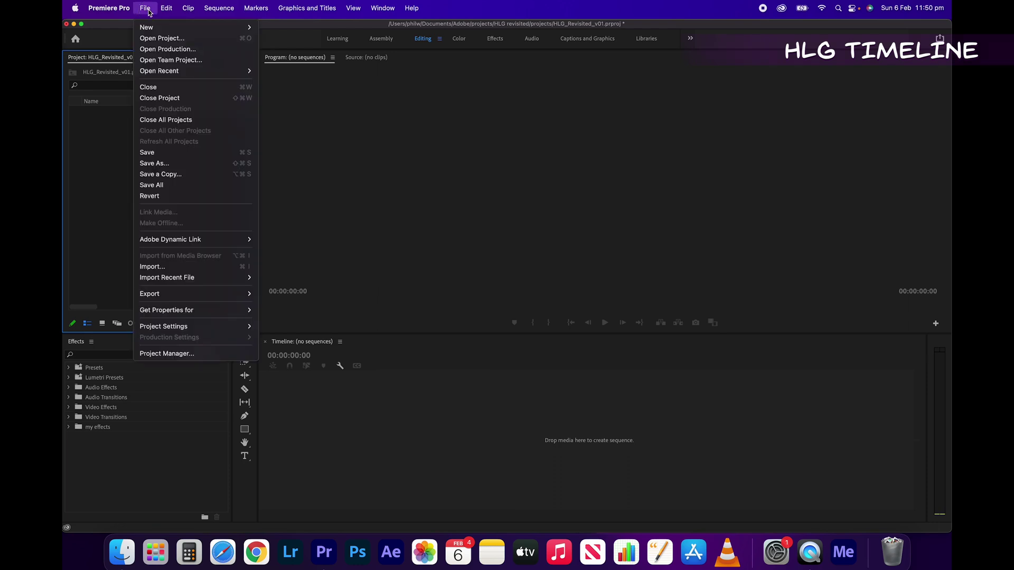
pyautogui.click(186, 264)
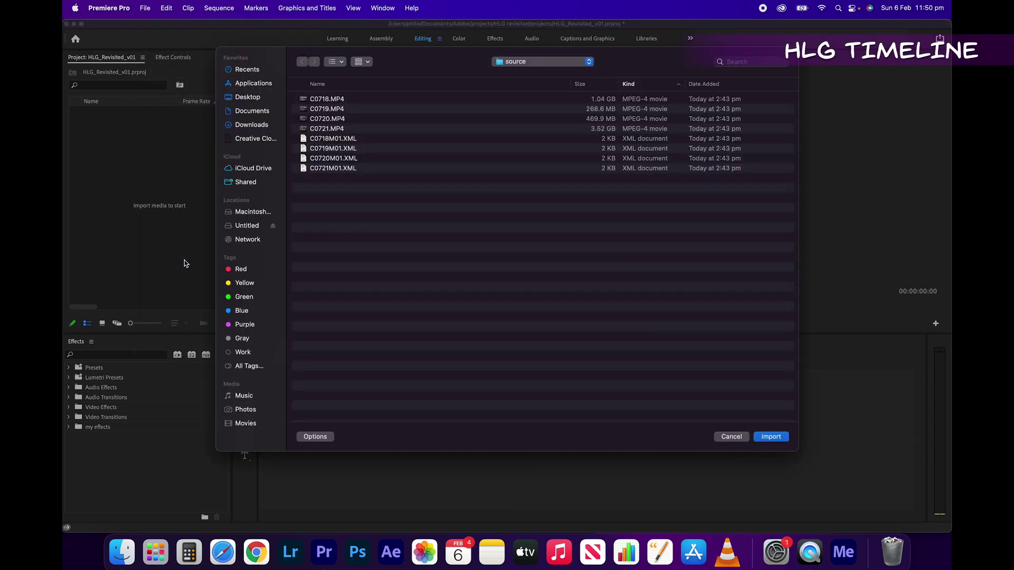
pyautogui.moveTo(361, 100); pyautogui.dragTo(347, 131)
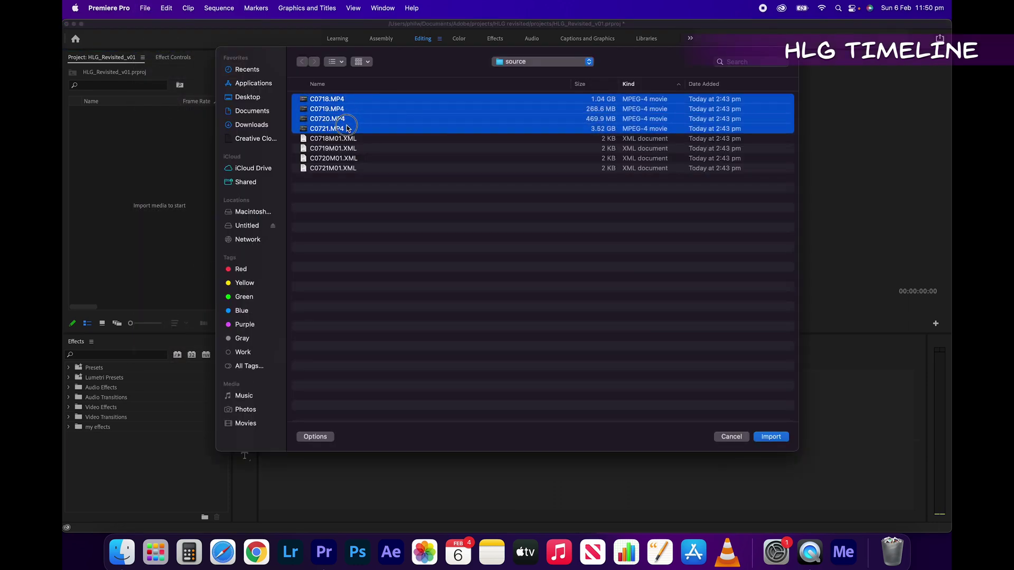
pyautogui.click(771, 437)
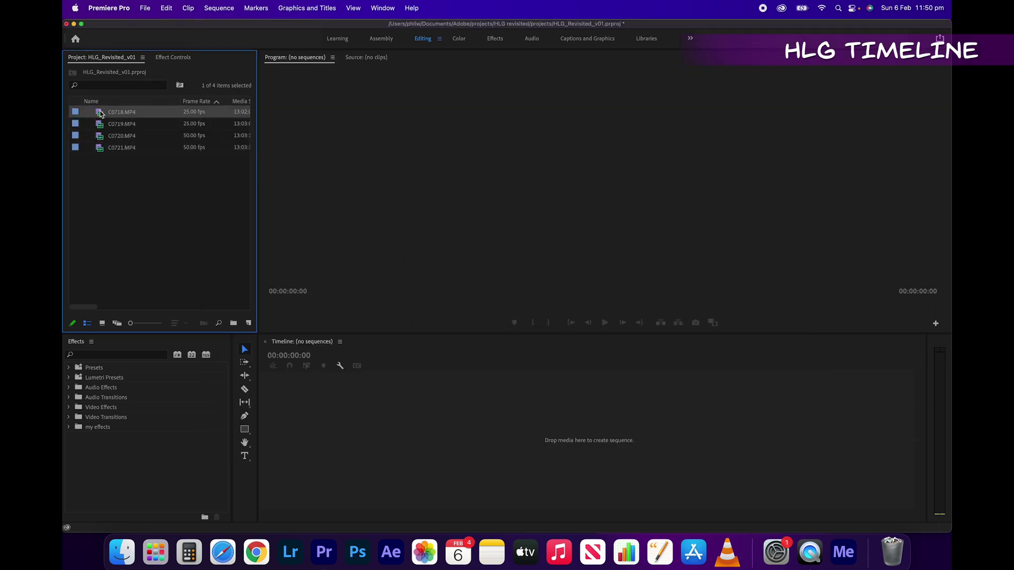
pyautogui.moveTo(101, 114); pyautogui.dragTo(401, 437)
# - Finish the C0718 sequence, scrub back to 17:09, and select it in the project list
pyautogui.click(467, 364)
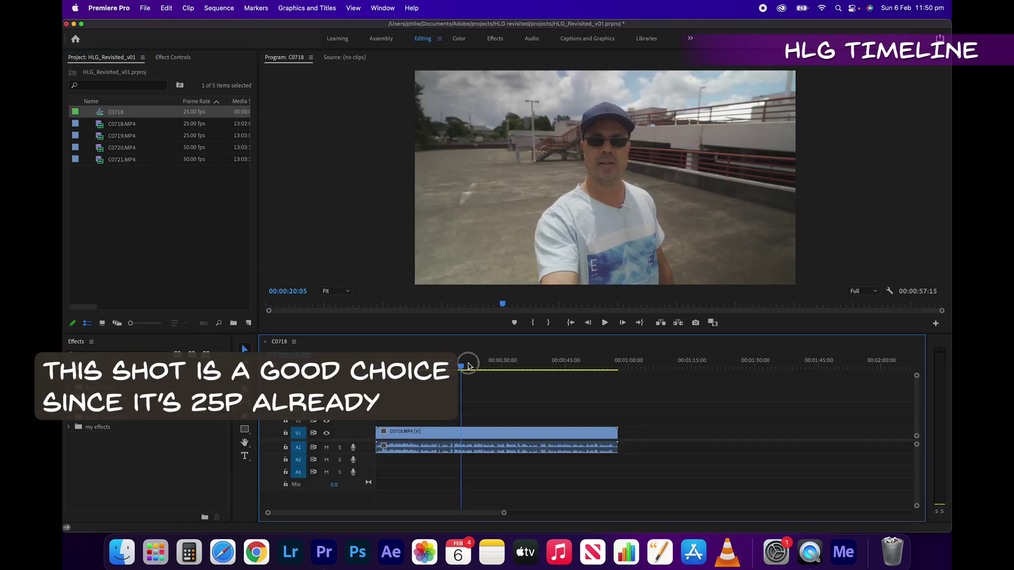
pyautogui.moveTo(467, 365); pyautogui.dragTo(449, 364)
pyautogui.click(147, 249)
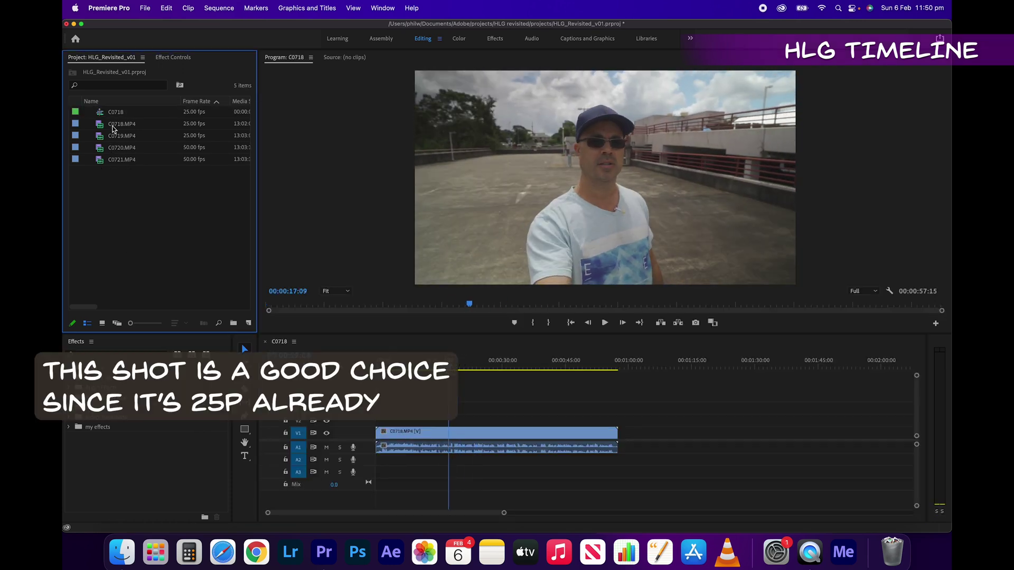
pyautogui.click(103, 112)
# - Turn on Maximum Bit Depth in the 3840-wide C0718 sequence settings, accepting the performance warning
pyautogui.rightClick(101, 115)
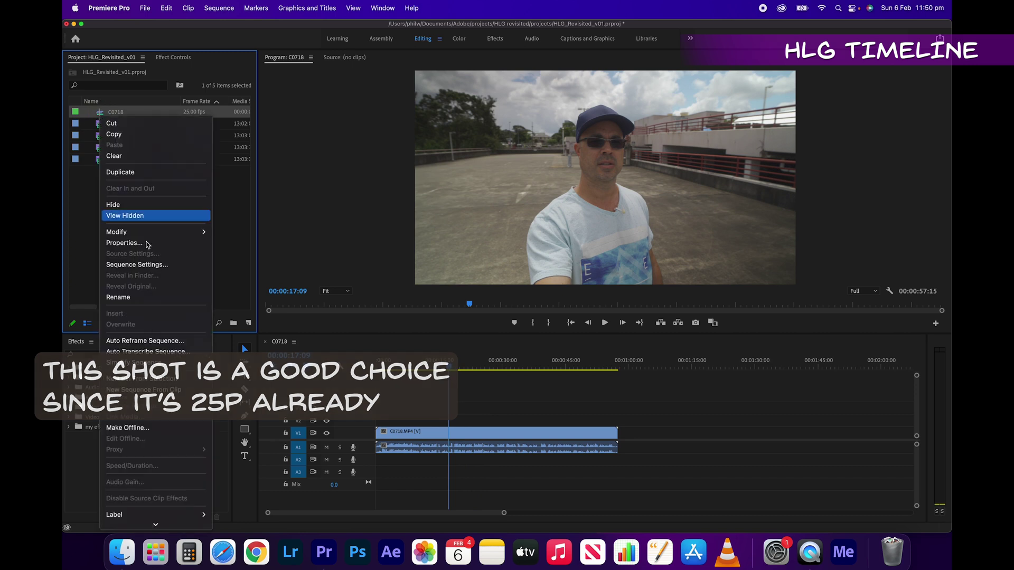
pyautogui.click(137, 265)
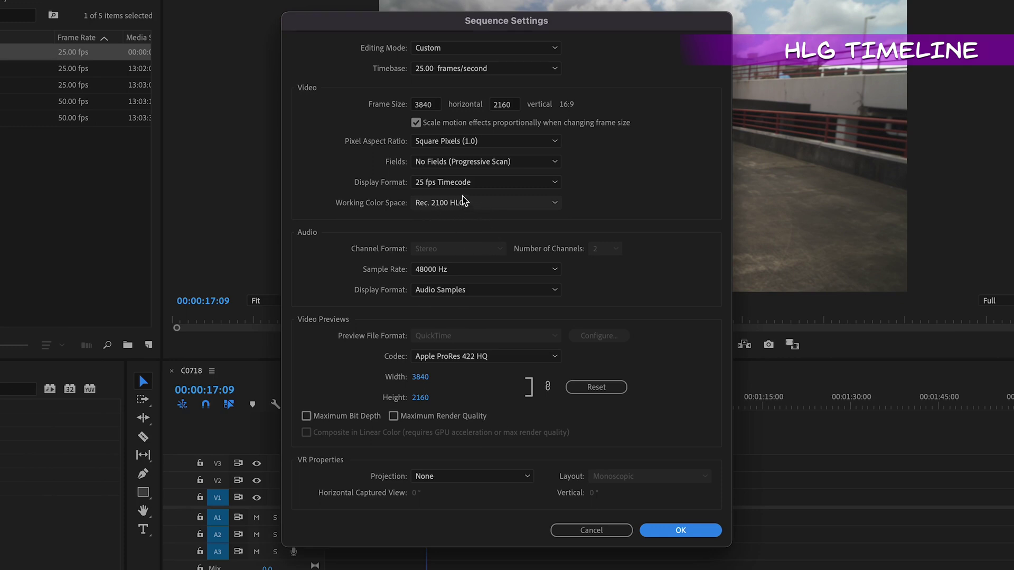
pyautogui.click(423, 104)
pyautogui.click(306, 416)
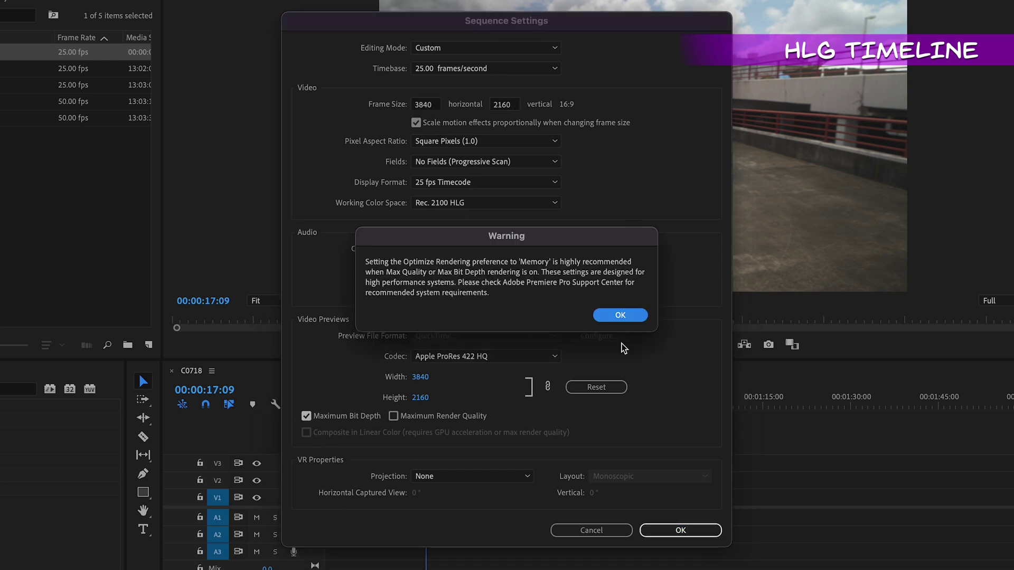
pyautogui.click(623, 315)
pyautogui.click(680, 530)
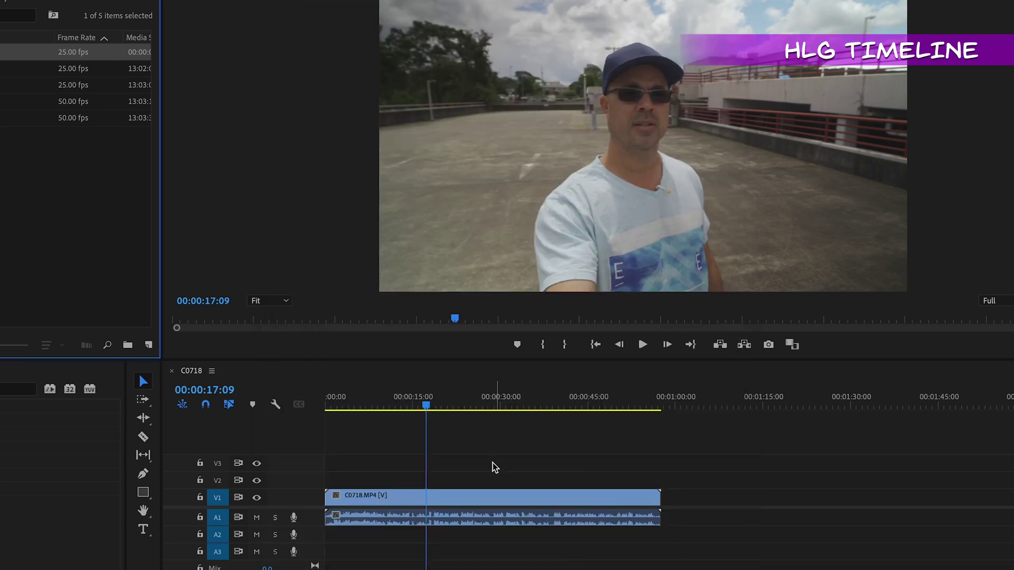
pyautogui.moveTo(444, 402); pyautogui.dragTo(541, 402)
pyautogui.moveTo(531, 365); pyautogui.dragTo(464, 364)
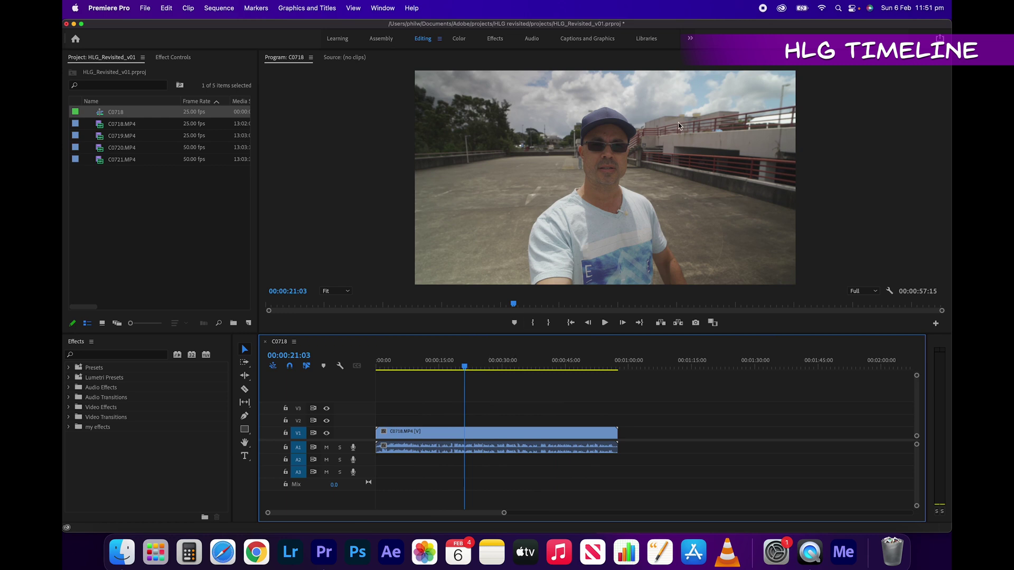
# - Start a new DSLR 1080p25 sequence and select its name field for renaming
pyautogui.click(443, 364)
pyautogui.click(178, 251)
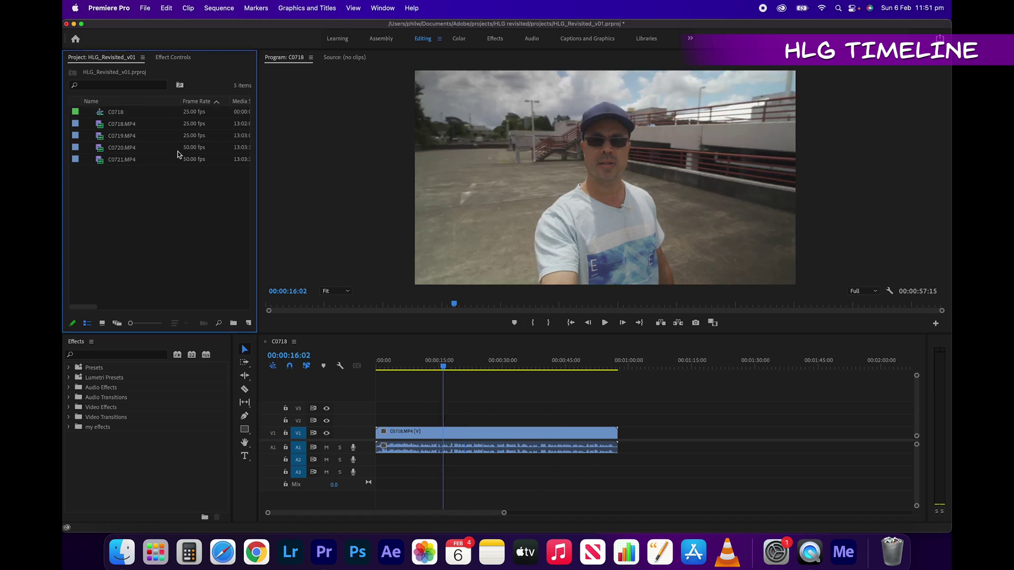
pyautogui.click(145, 8)
pyautogui.moveTo(148, 27)
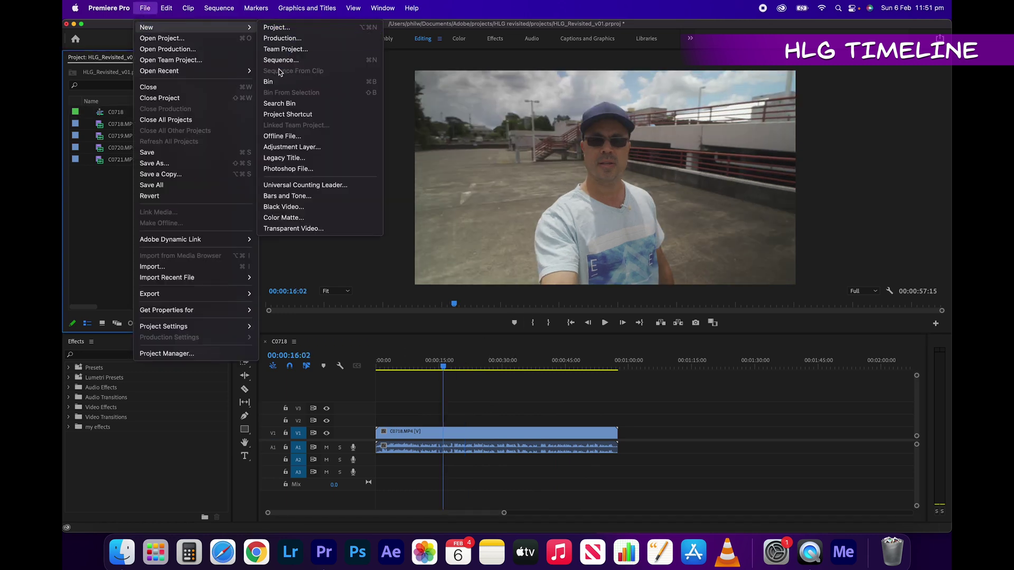
pyautogui.click(280, 60)
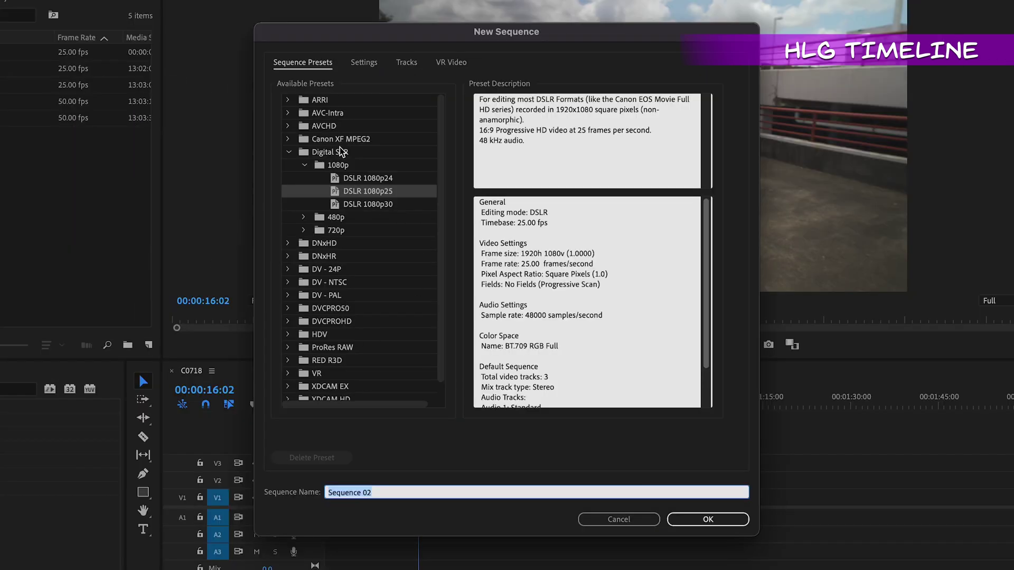
pyautogui.scroll(-1, 447, 264)
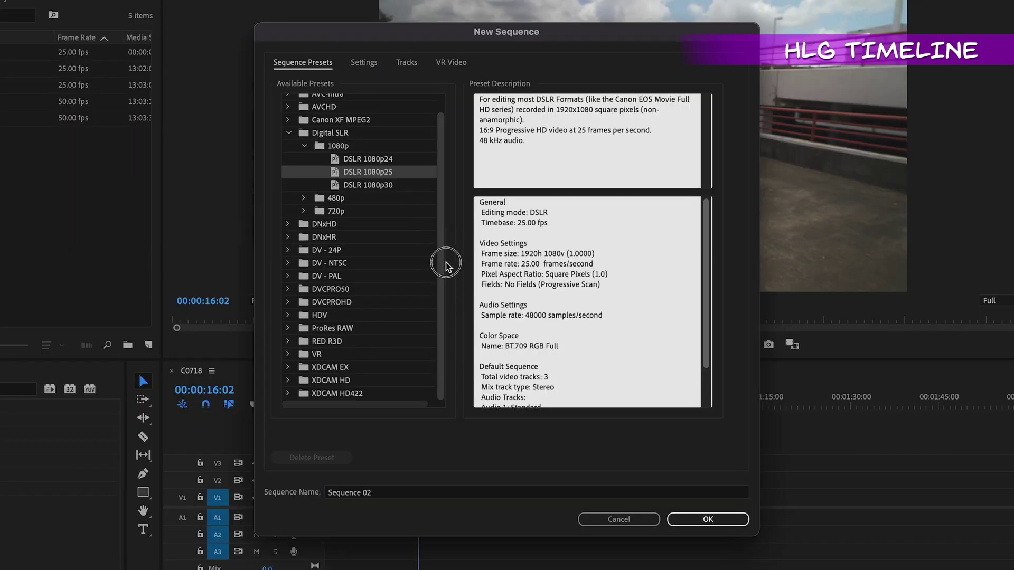
pyautogui.scroll(1, 448, 248)
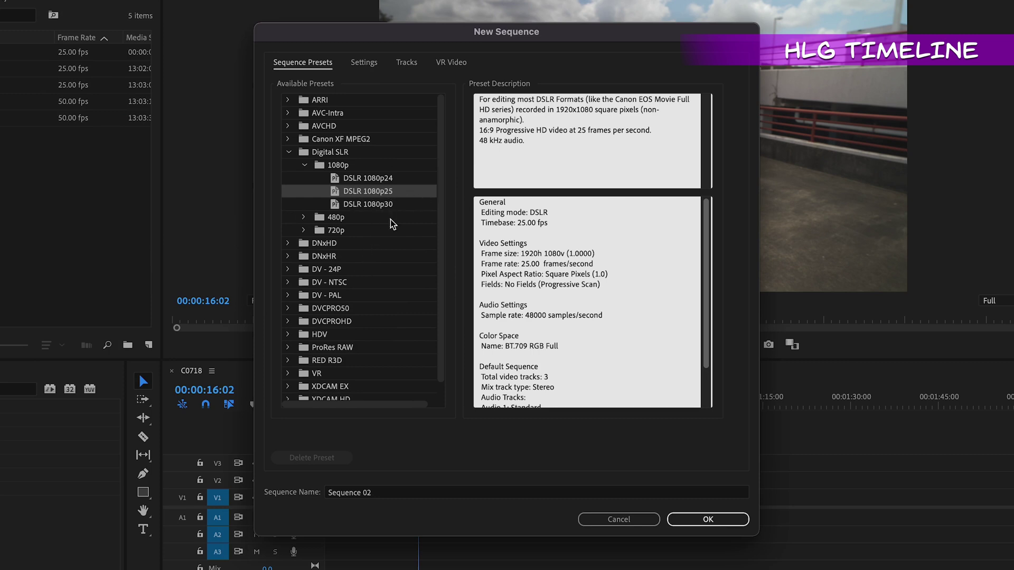
pyautogui.press('Tab')
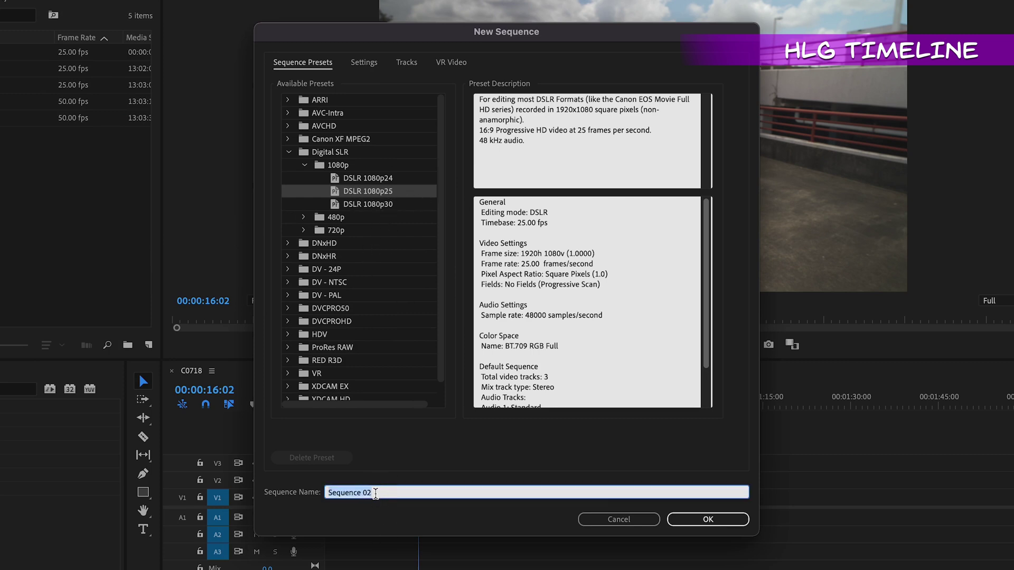
# - Name the new sequence 'test' and set its frame size to 3840×2160
pyautogui.write('test')
pyautogui.click(710, 519)
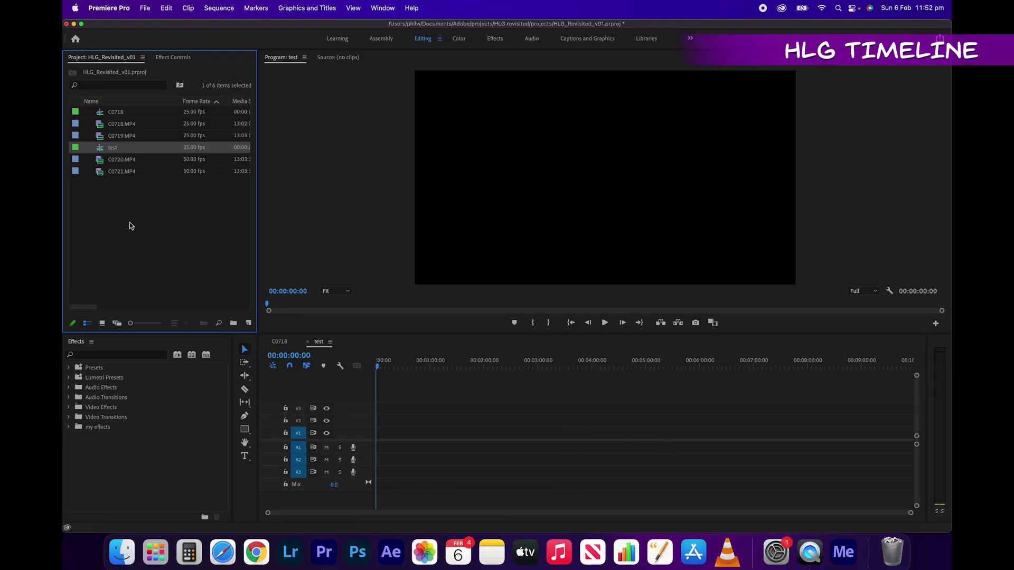
pyautogui.rightClick(103, 151)
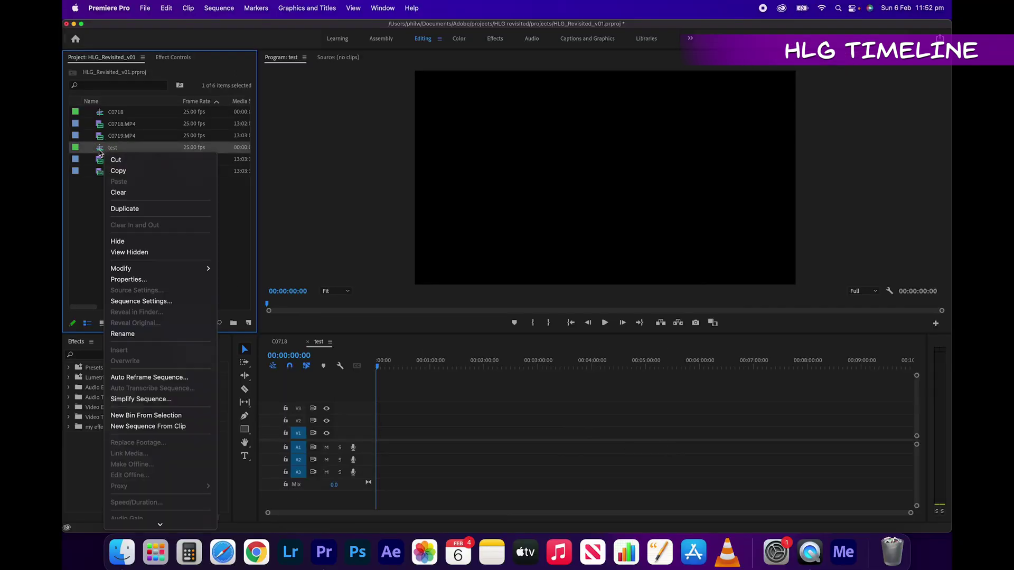
pyautogui.click(148, 298)
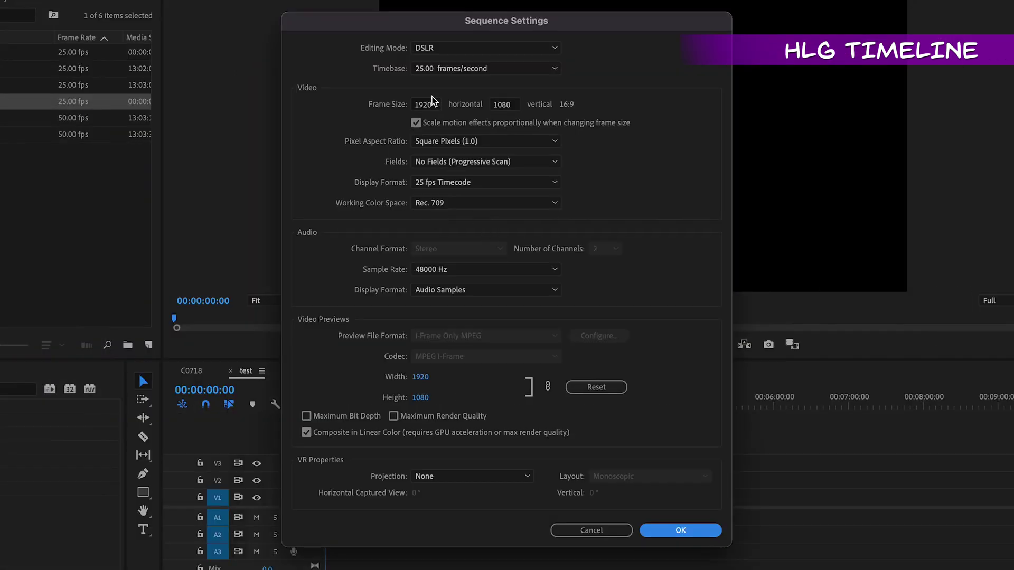
pyautogui.click(426, 105)
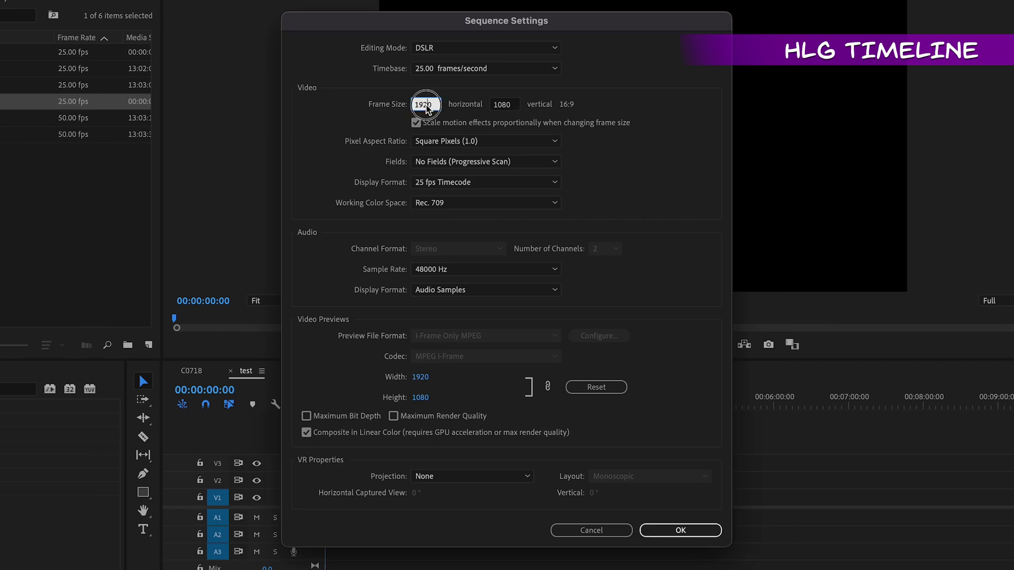
pyautogui.write('3840')
pyautogui.click(504, 105)
pyautogui.write('2')
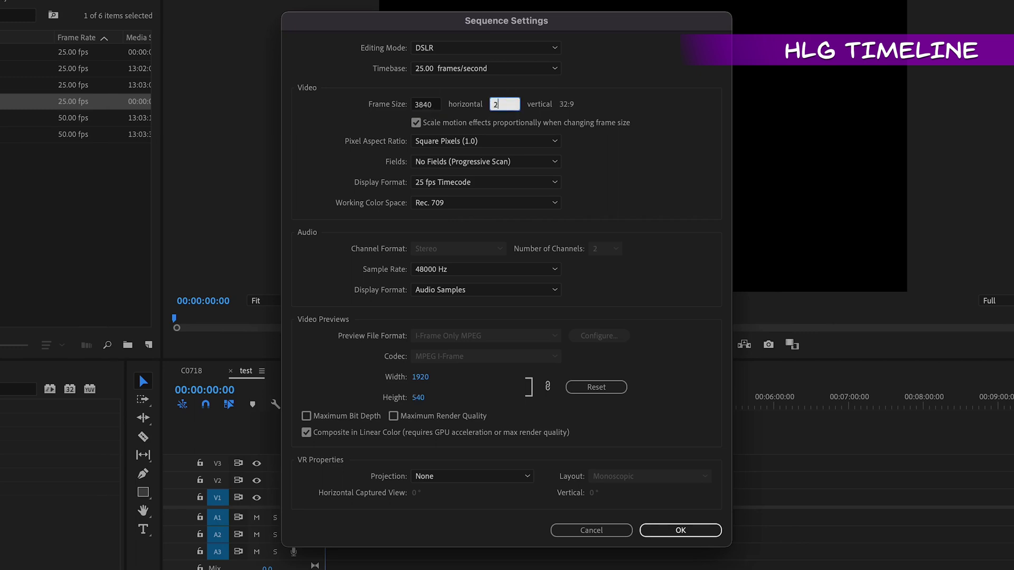
pyautogui.write('160')
pyautogui.click(635, 170)
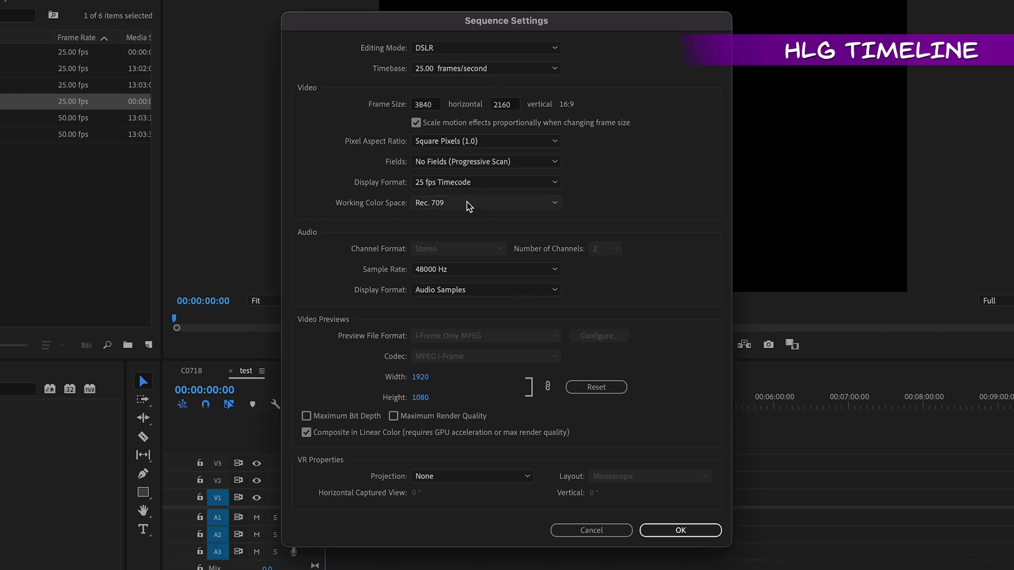
# - Give the test sequence a Rec. 2100 HLG working colour space with Maximum Bit Depth enabled
pyautogui.click(440, 205)
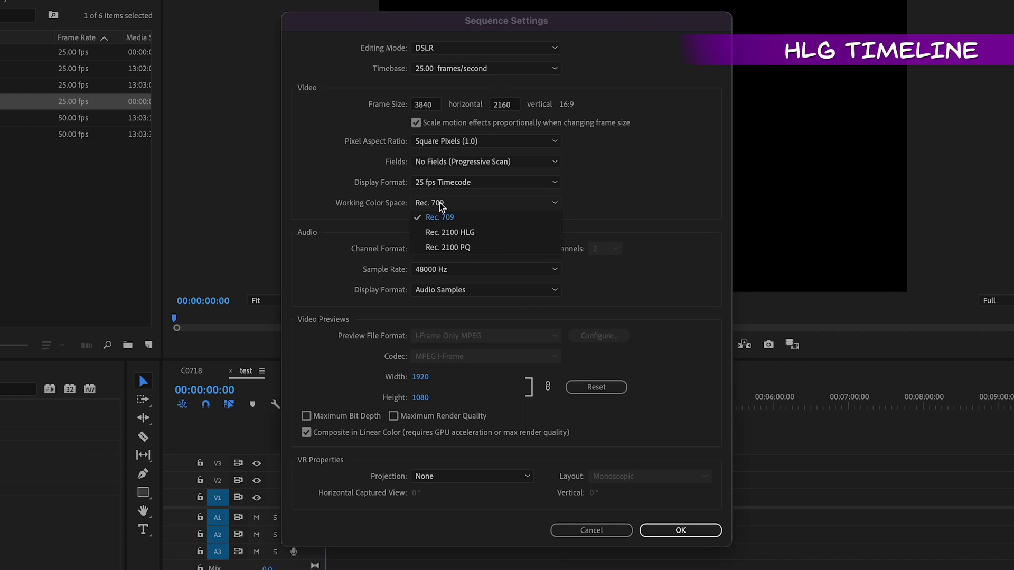
pyautogui.click(457, 233)
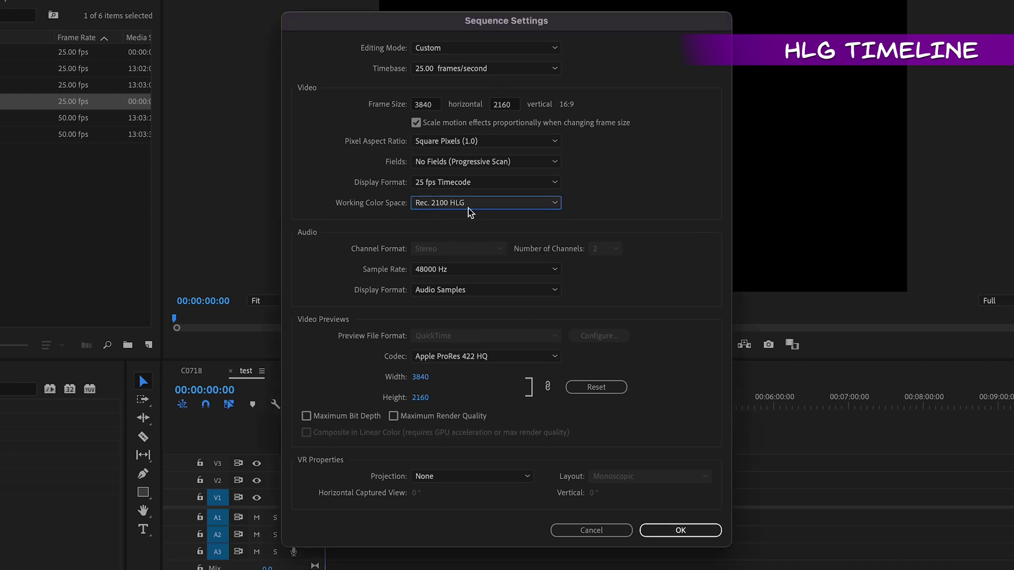
pyautogui.click(306, 416)
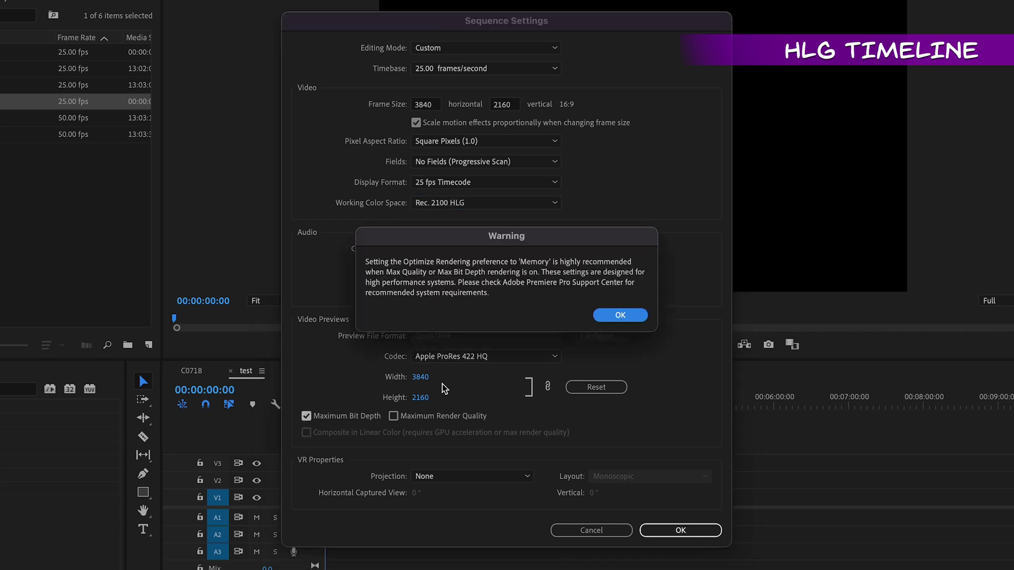
pyautogui.click(616, 314)
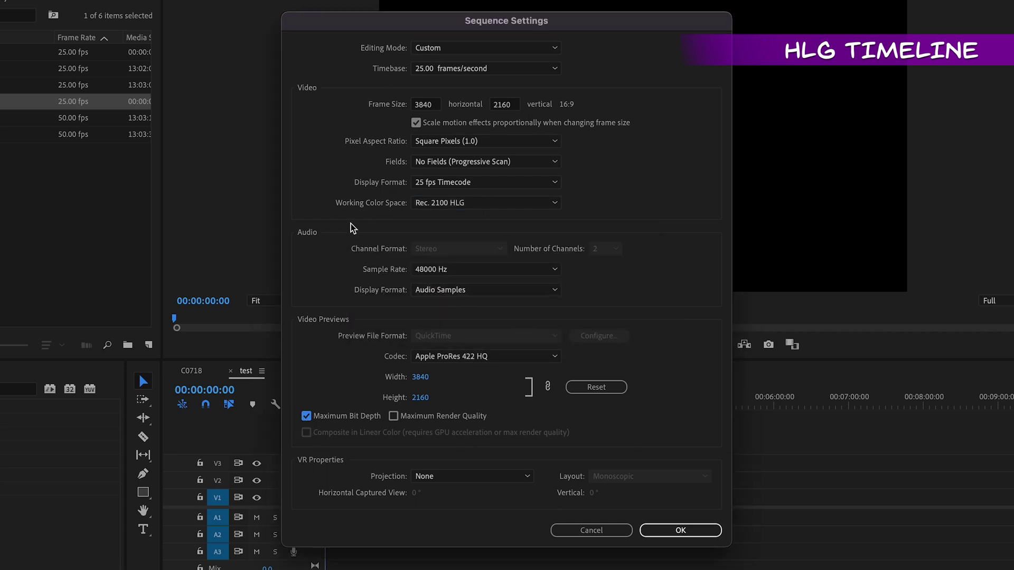
pyautogui.click(680, 530)
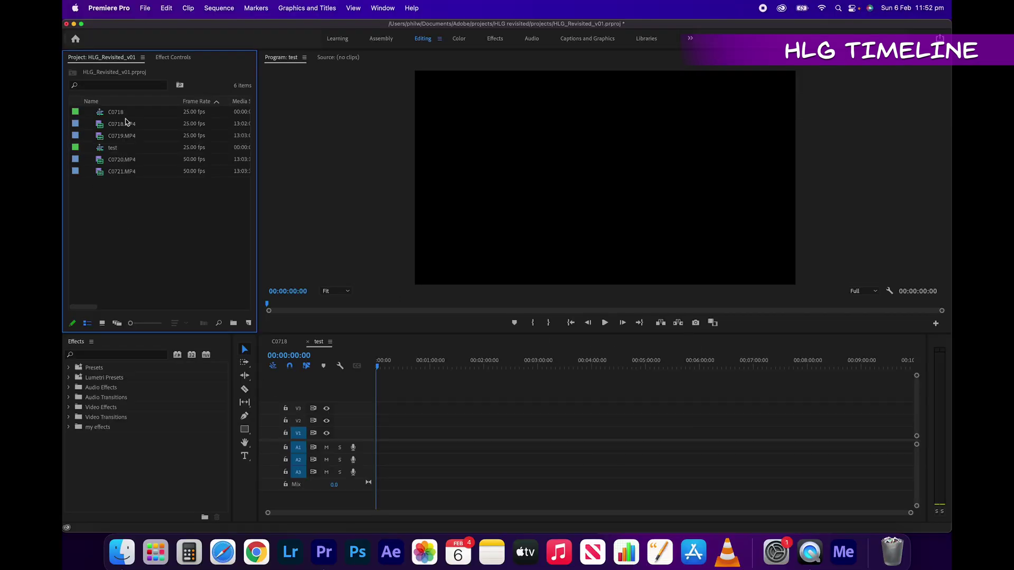
# - Add C0718.MP4 to the test sequence and play it back
pyautogui.click(117, 124)
pyautogui.moveTo(101, 111); pyautogui.dragTo(139, 162)
pyautogui.moveTo(114, 124); pyautogui.dragTo(378, 434)
pyautogui.press('space')
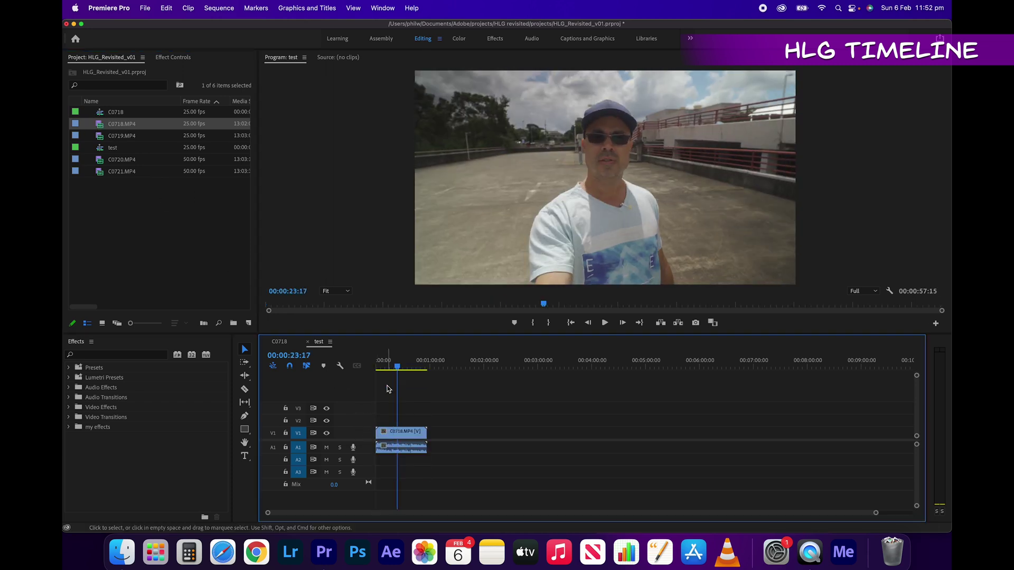
# - Switch the timeline to the C0718 sequence and scrub to around 00:00:10:07
pyautogui.click(280, 342)
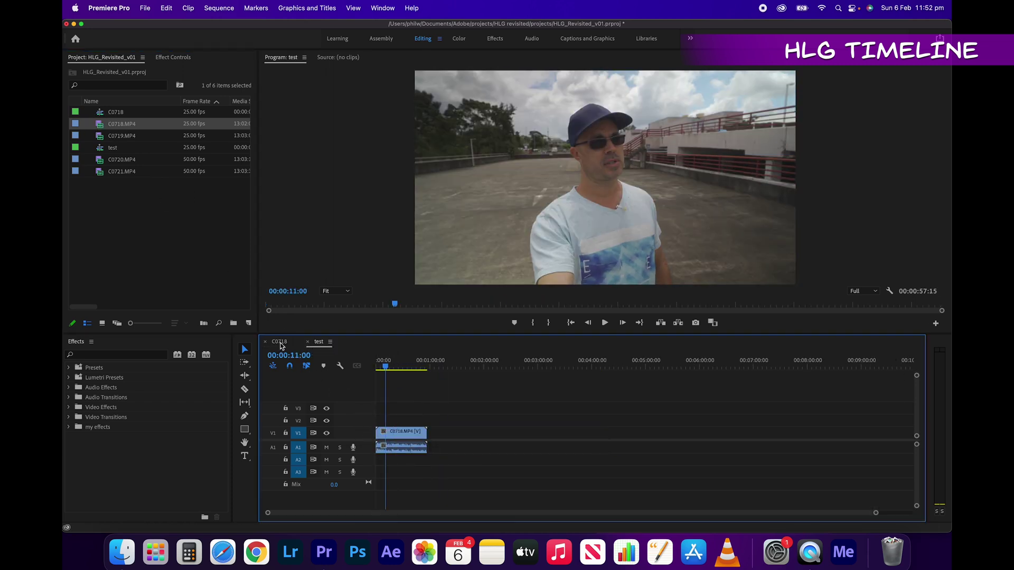
pyautogui.moveTo(430, 372); pyautogui.dragTo(486, 369)
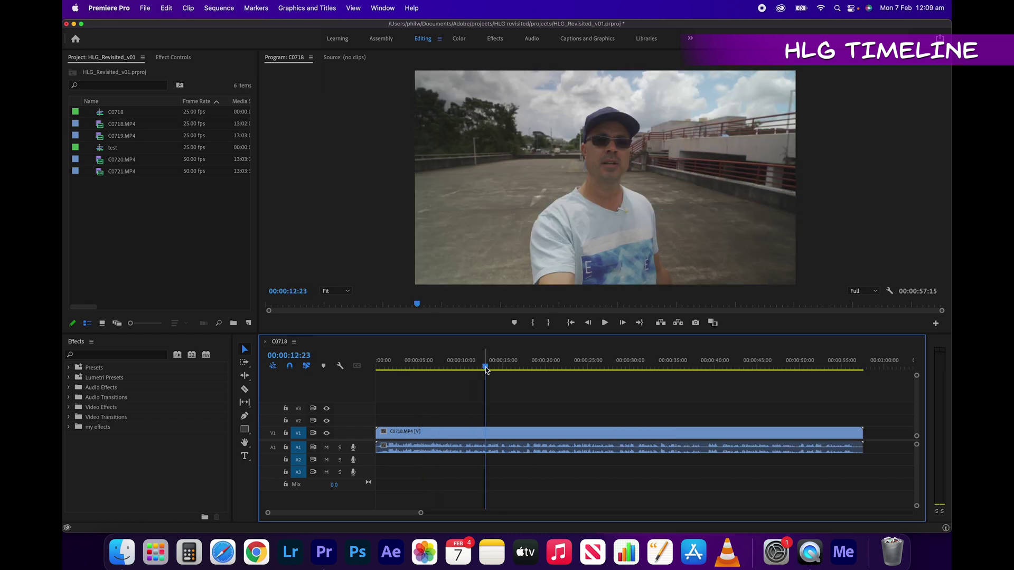
pyautogui.moveTo(486, 369); pyautogui.dragTo(463, 370)
# - Mark the sequence out point at 10:07 and start a media export
pyautogui.rightClick(463, 370)
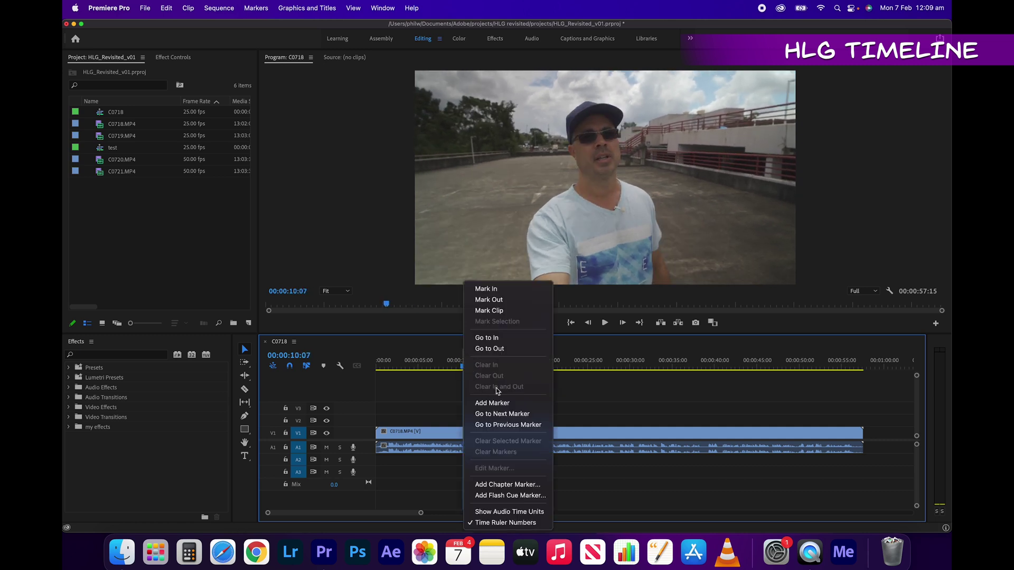
pyautogui.click(502, 300)
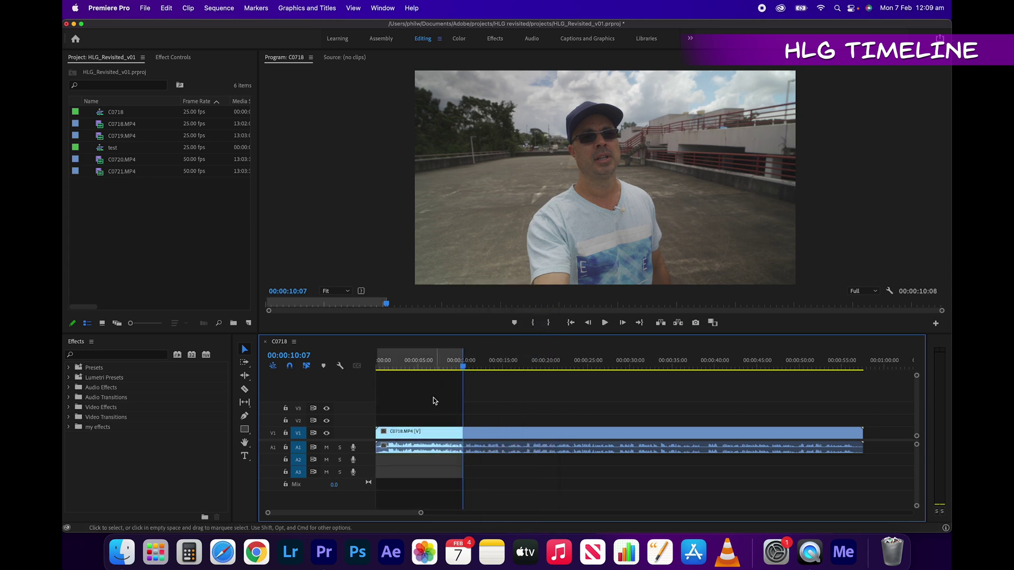
pyautogui.click(145, 8)
pyautogui.moveTo(165, 295)
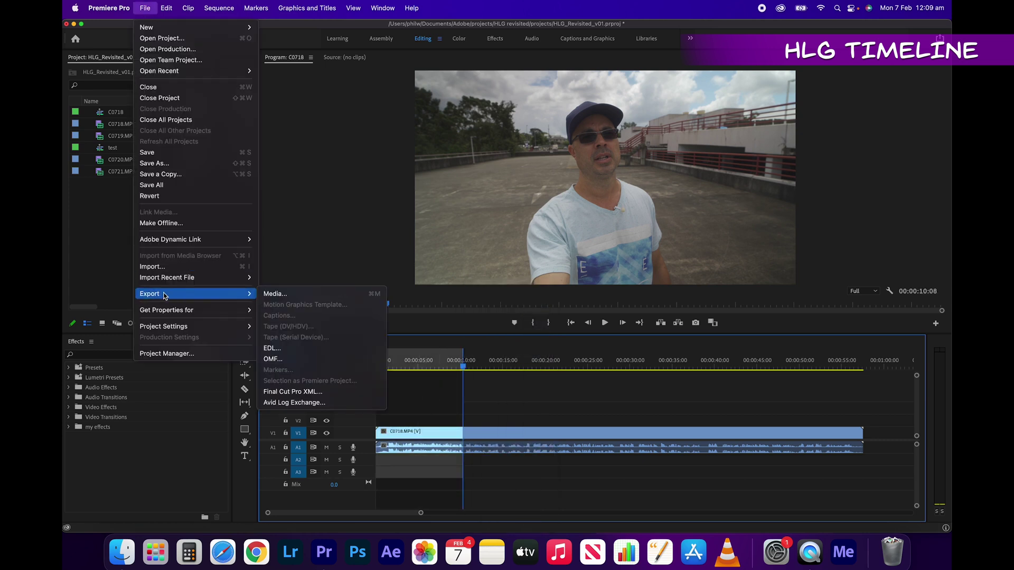
pyautogui.click(299, 294)
# - Set the export format to QuickTime with the Apple ProRes 422 HQ HLG preset
pyautogui.click(613, 98)
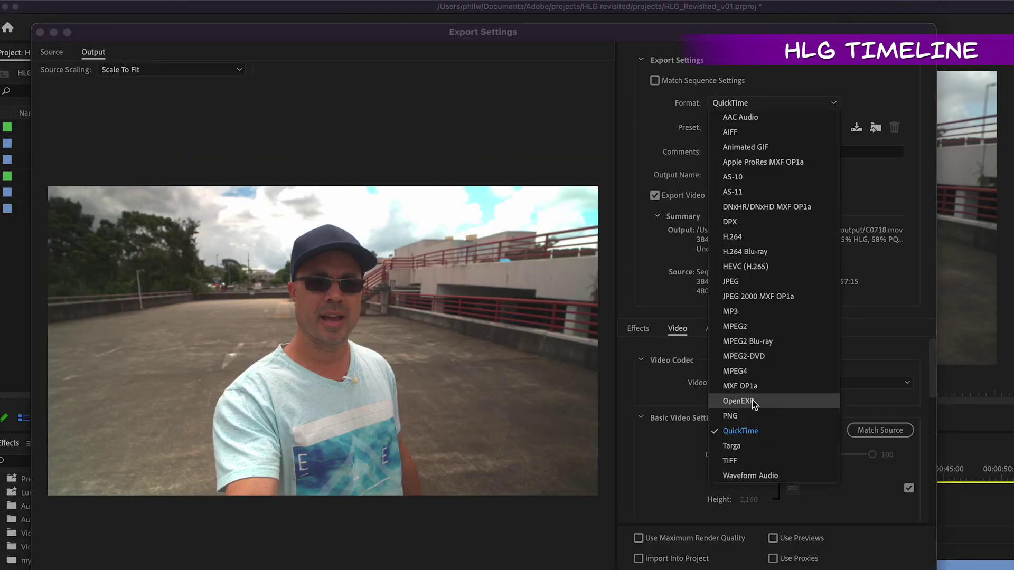
pyautogui.click(744, 428)
pyautogui.click(801, 127)
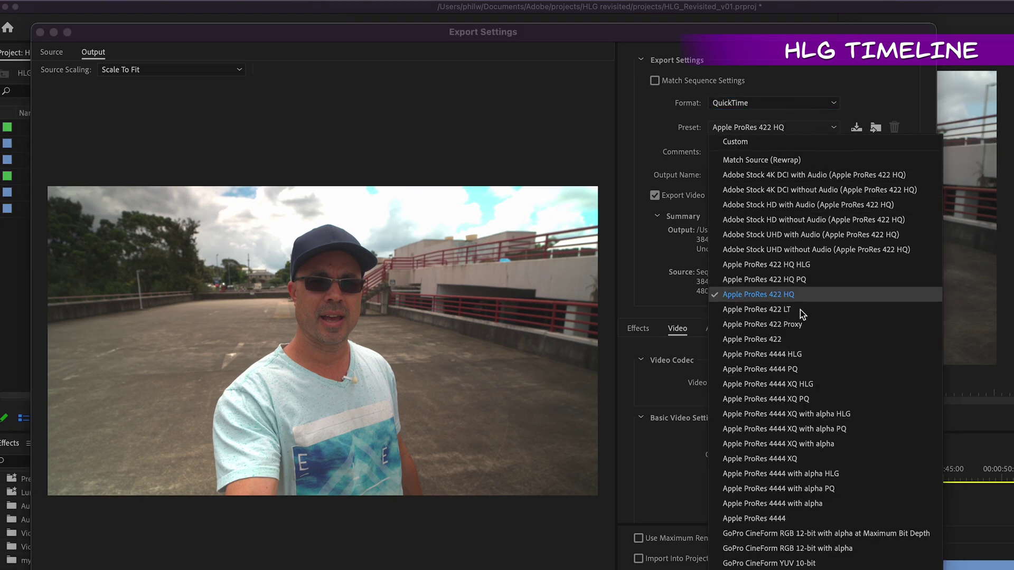
pyautogui.click(796, 267)
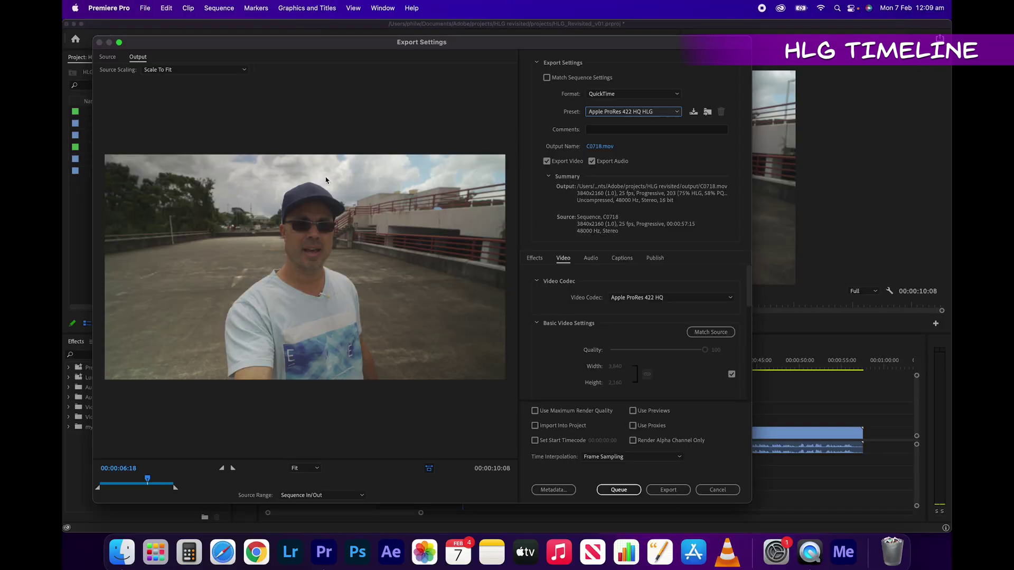
# - Compare export preview frames and keep Rec. 2100 HLG as the export colour space
pyautogui.moveTo(449, 46); pyautogui.dragTo(481, 63)
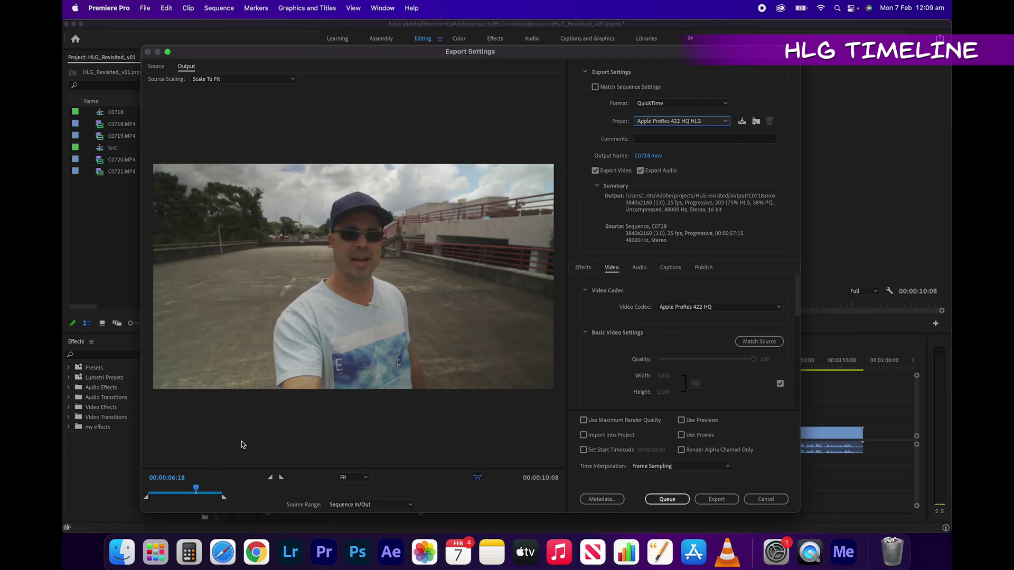
pyautogui.moveTo(186, 492)
pyautogui.mouseDown()
pyautogui.moveTo(163, 485)
pyautogui.moveTo(204, 489)
pyautogui.moveTo(195, 493)
pyautogui.mouseUp()
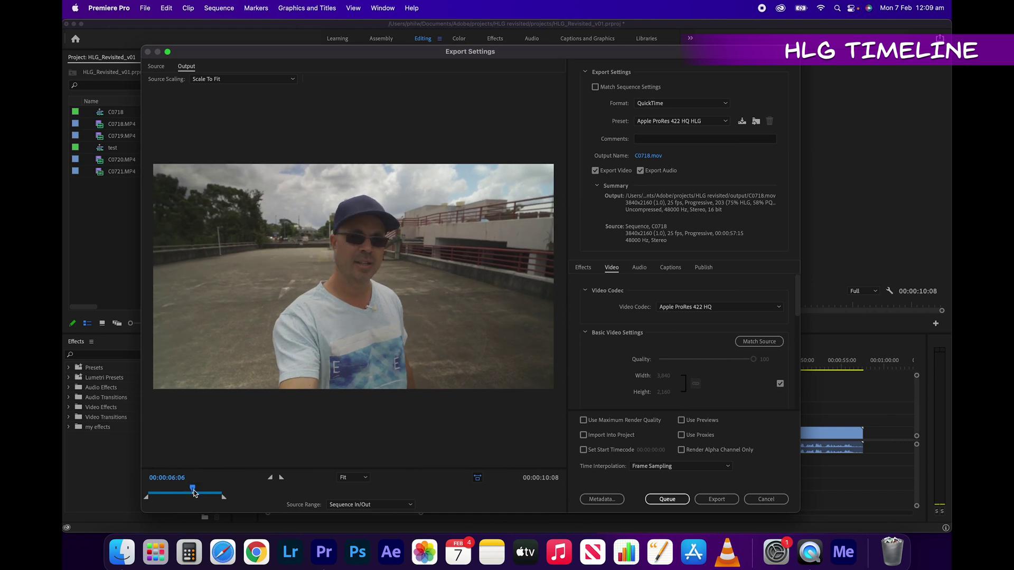
pyautogui.moveTo(450, 50); pyautogui.dragTo(396, 40)
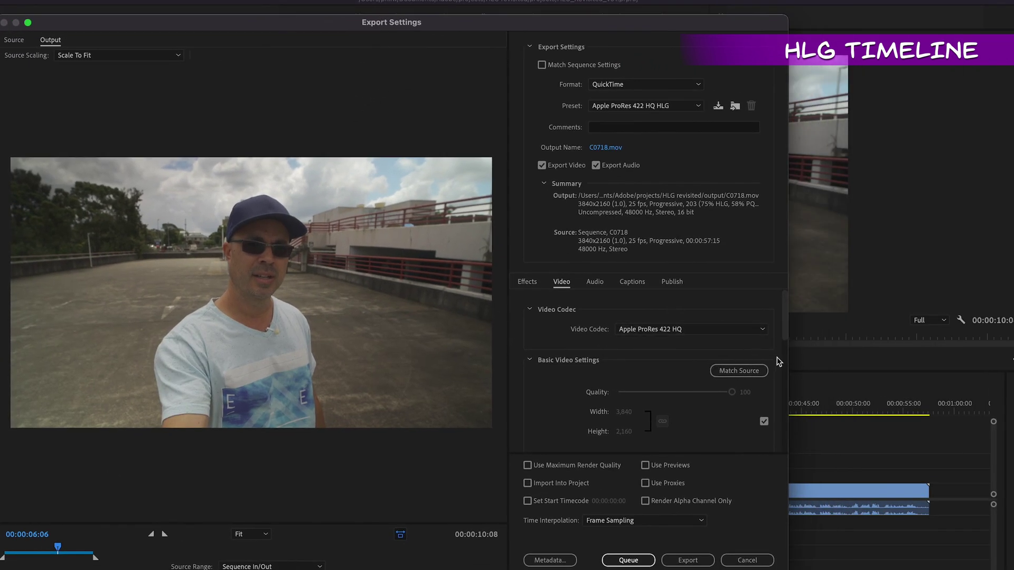
pyautogui.moveTo(782, 333); pyautogui.dragTo(783, 376)
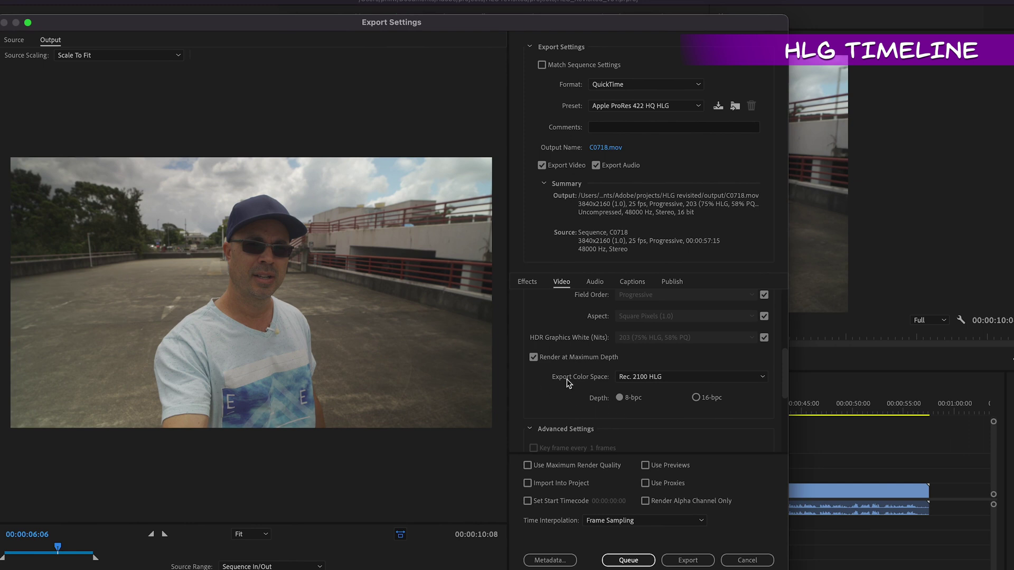
pyautogui.click(629, 384)
pyautogui.click(644, 404)
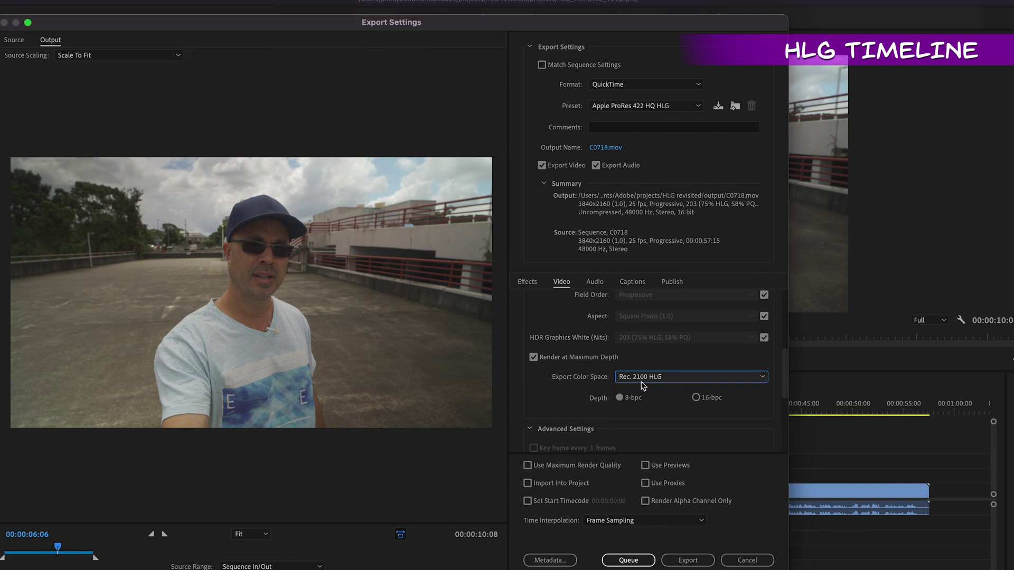
pyautogui.moveTo(784, 381); pyautogui.dragTo(768, 402)
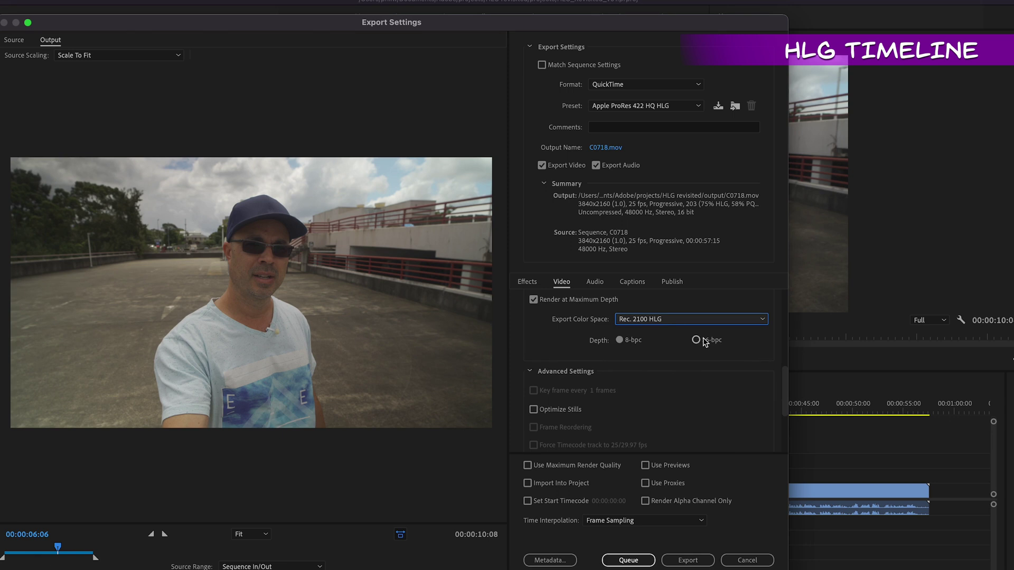
pyautogui.scroll(5, 790, 303)
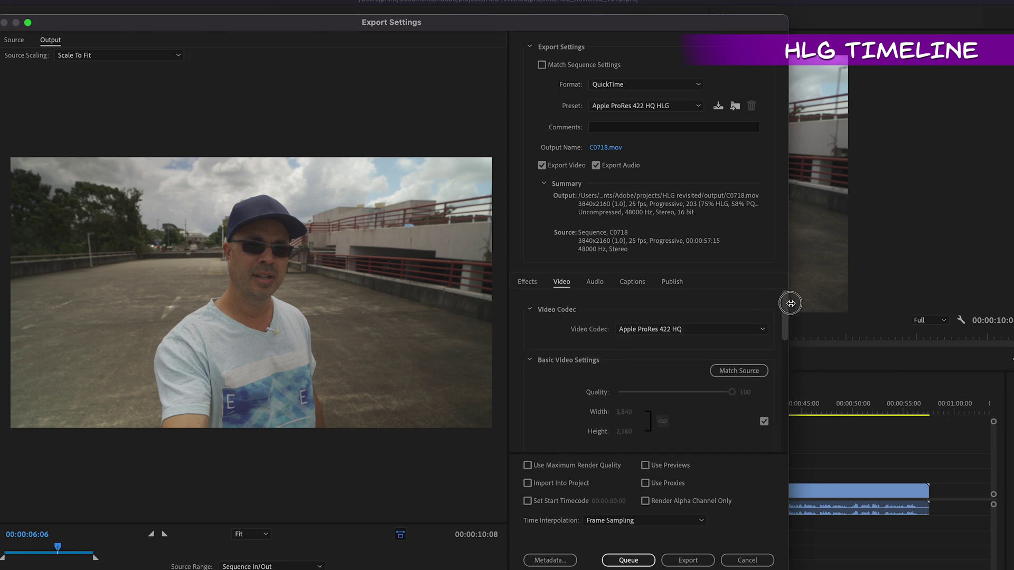
# - Keep the Apple ProRes 422 HQ HLG preset and scrub the preview back to about 4 seconds
pyautogui.click(625, 106)
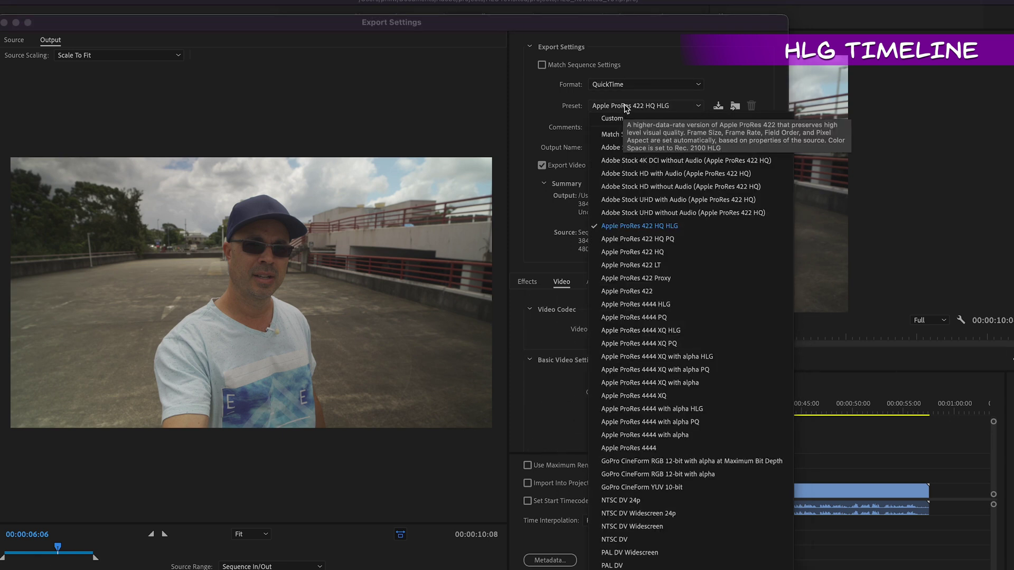
pyautogui.click(636, 227)
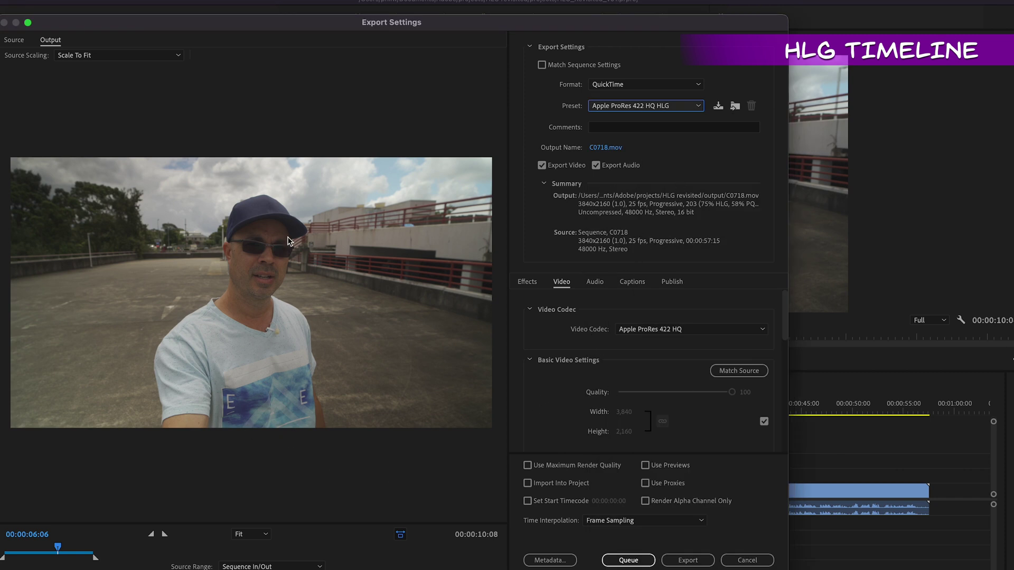
pyautogui.moveTo(57, 547); pyautogui.dragTo(38, 557)
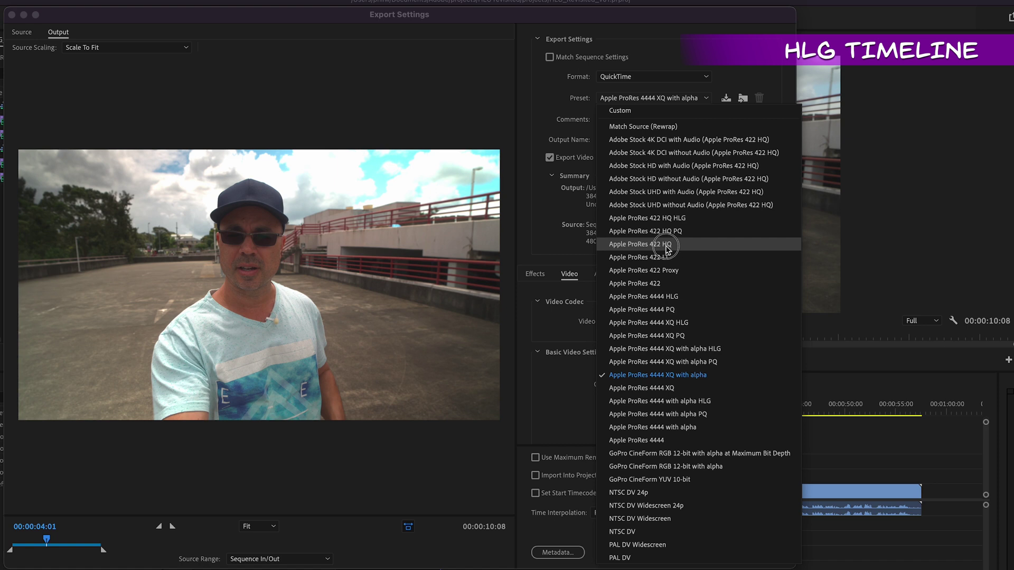
# - Try the Apple ProRes 422 HQ preset with Render at Maximum Depth and Rec. 2100 HLG
pyautogui.click(668, 246)
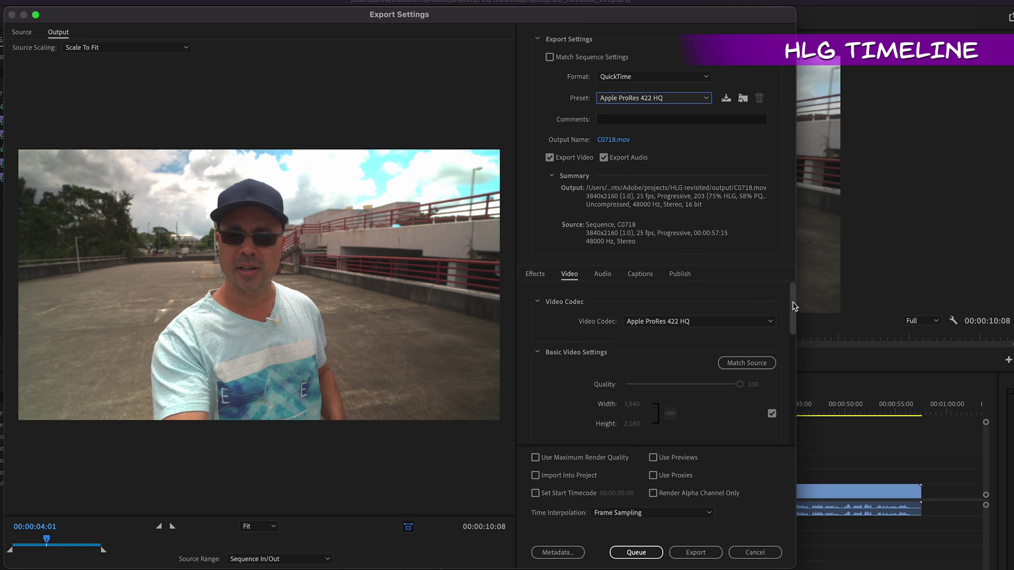
pyautogui.scroll(-5, 792, 323)
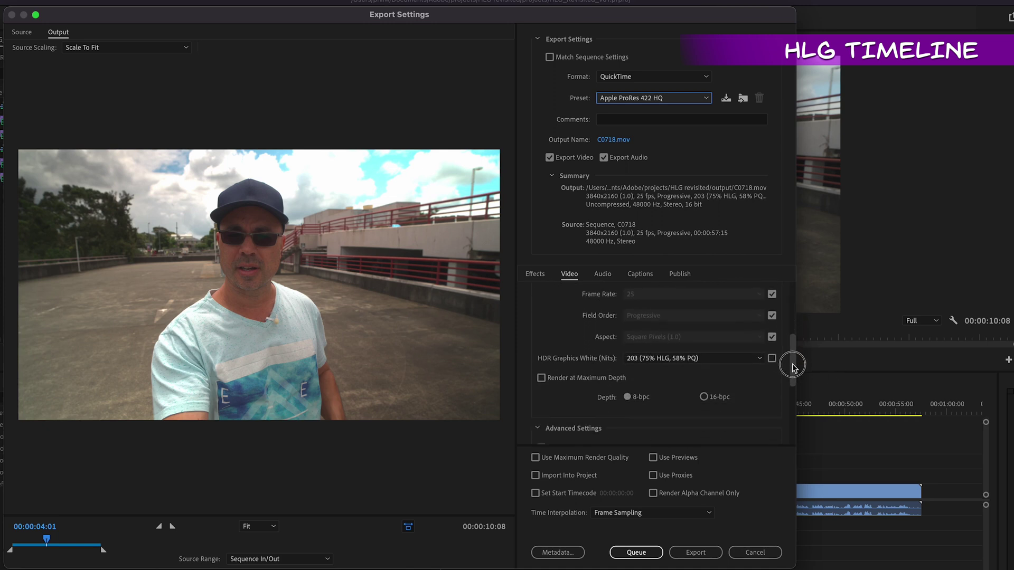
pyautogui.click(541, 371)
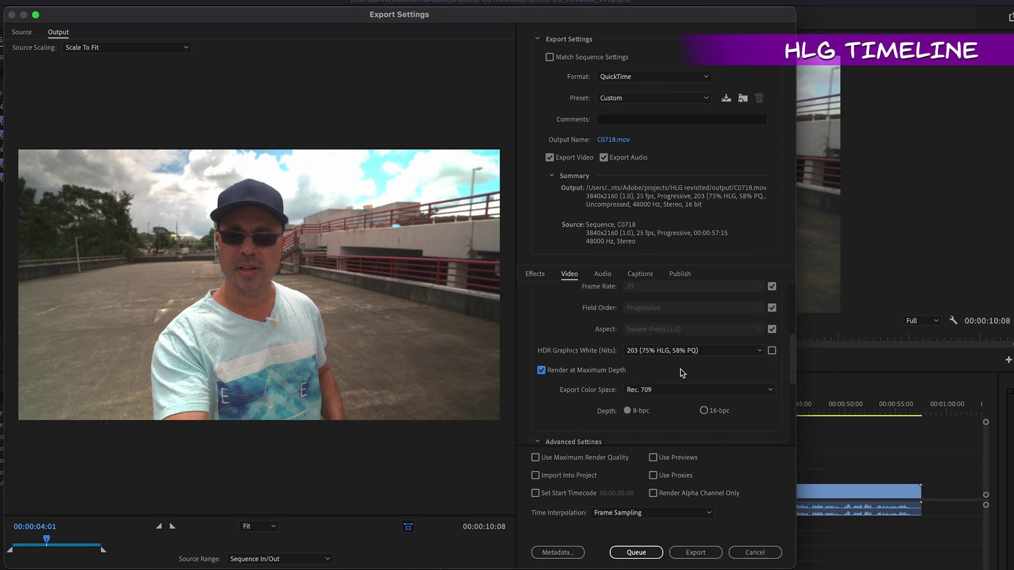
pyautogui.click(659, 392)
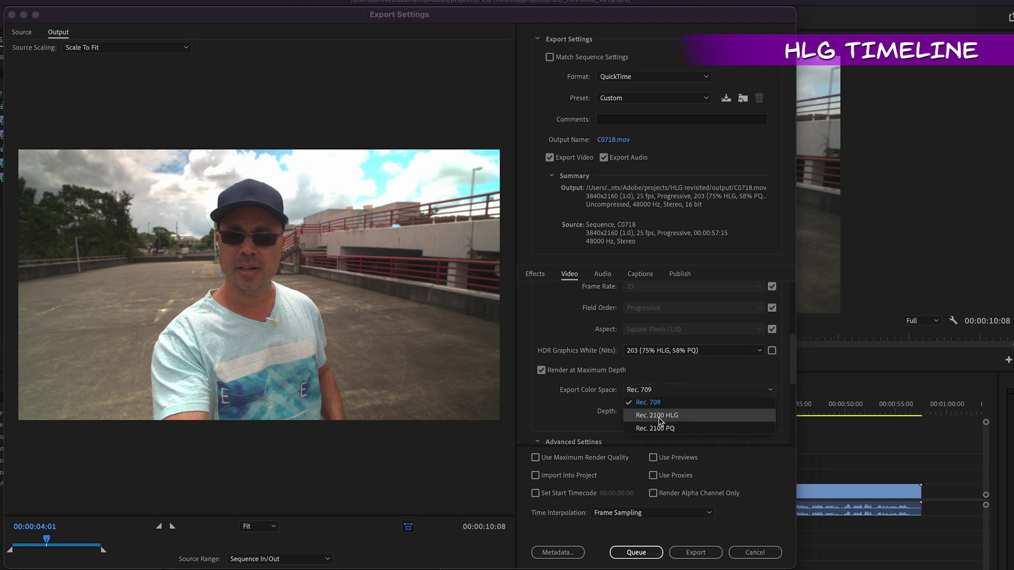
pyautogui.click(658, 416)
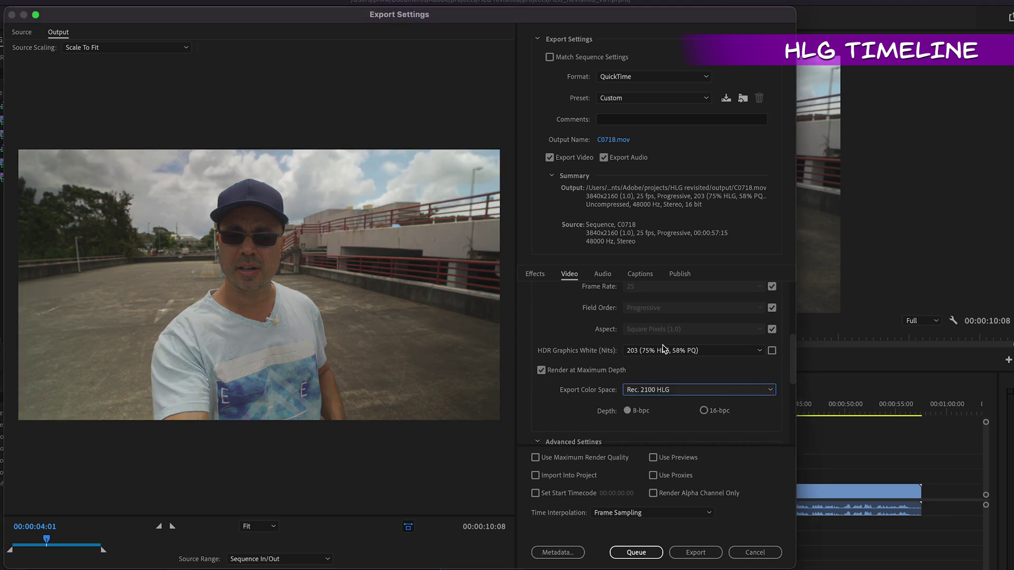
pyautogui.scroll(5, 792, 364)
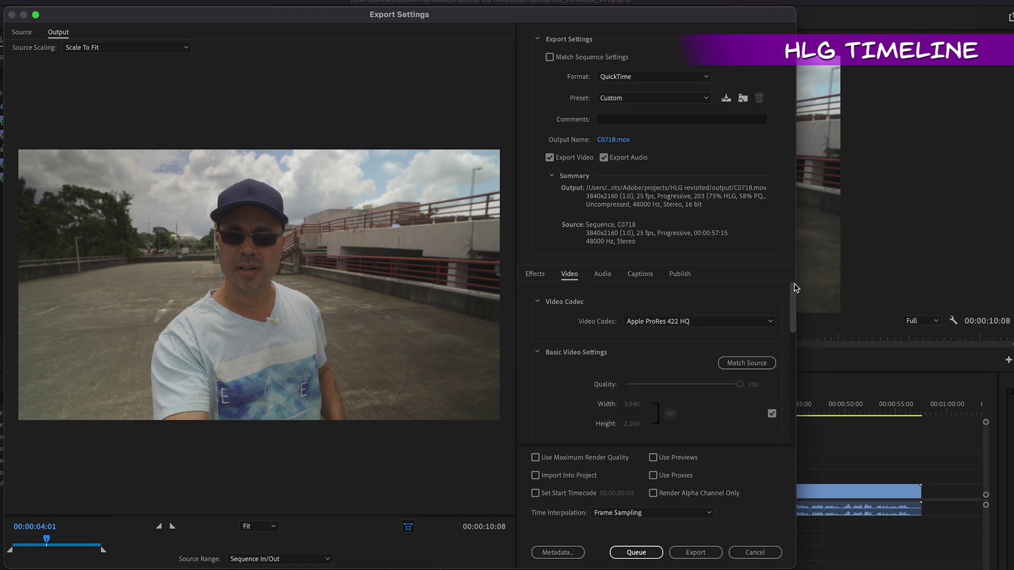
# - Try Apple ProRes 422 at maximum depth, then return to the Apple ProRes 422 HQ HLG preset
pyautogui.click(663, 100)
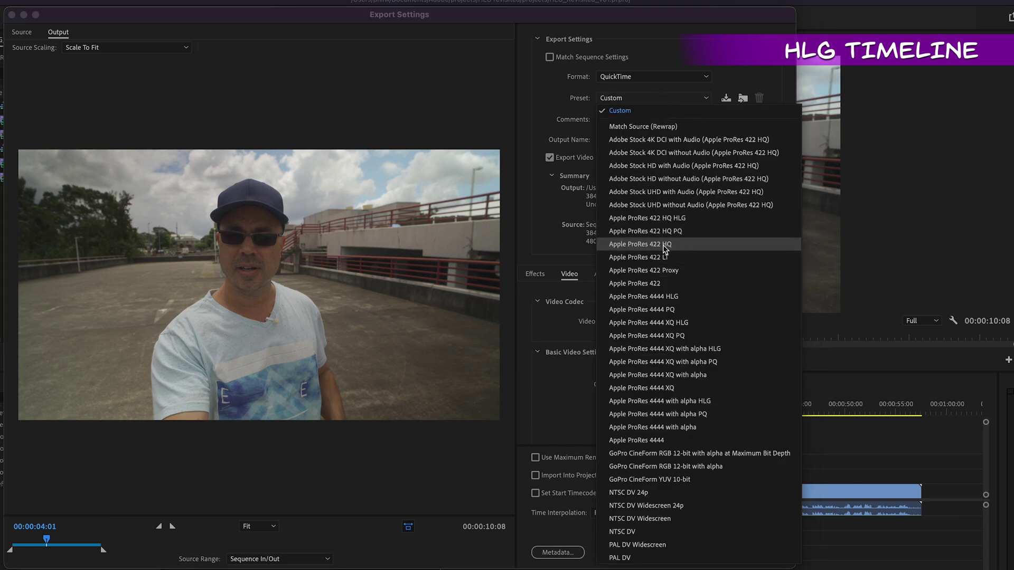
pyautogui.click(657, 284)
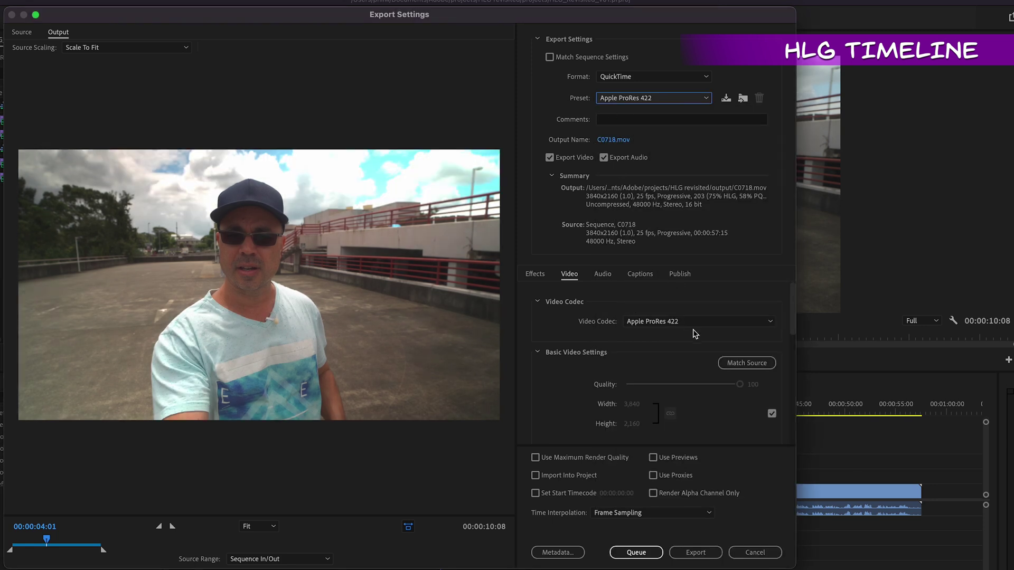
pyautogui.scroll(-5, 785, 369)
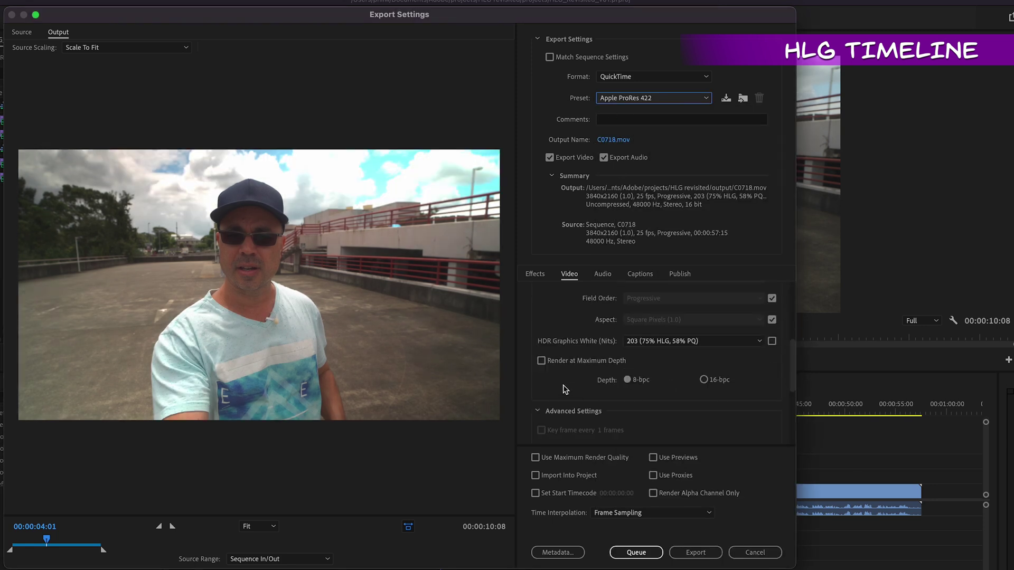
pyautogui.click(541, 361)
pyautogui.moveTo(793, 349)
pyautogui.mouseDown()
pyautogui.moveTo(789, 391)
pyautogui.moveTo(792, 355)
pyautogui.mouseUp()
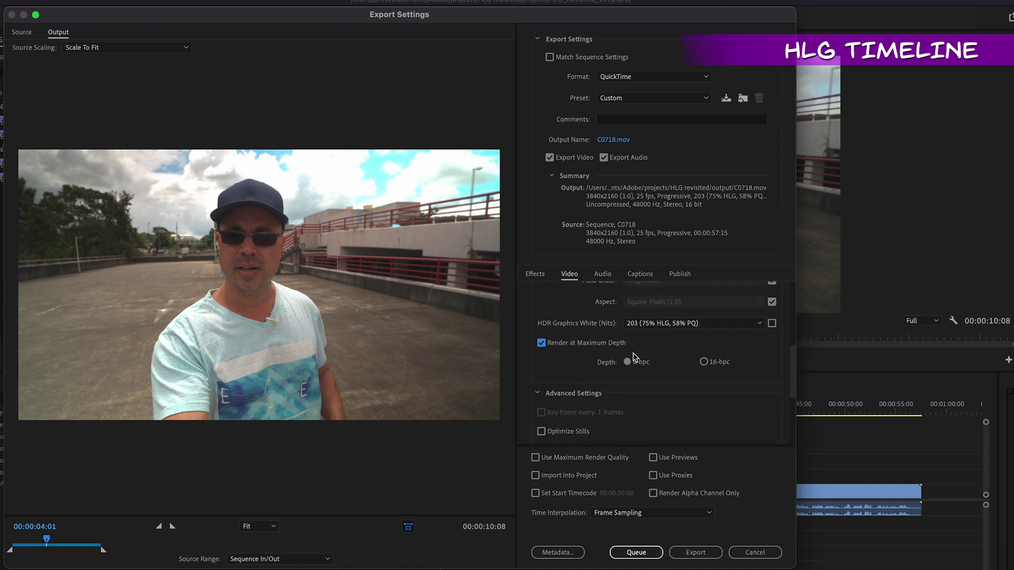
pyautogui.click(638, 96)
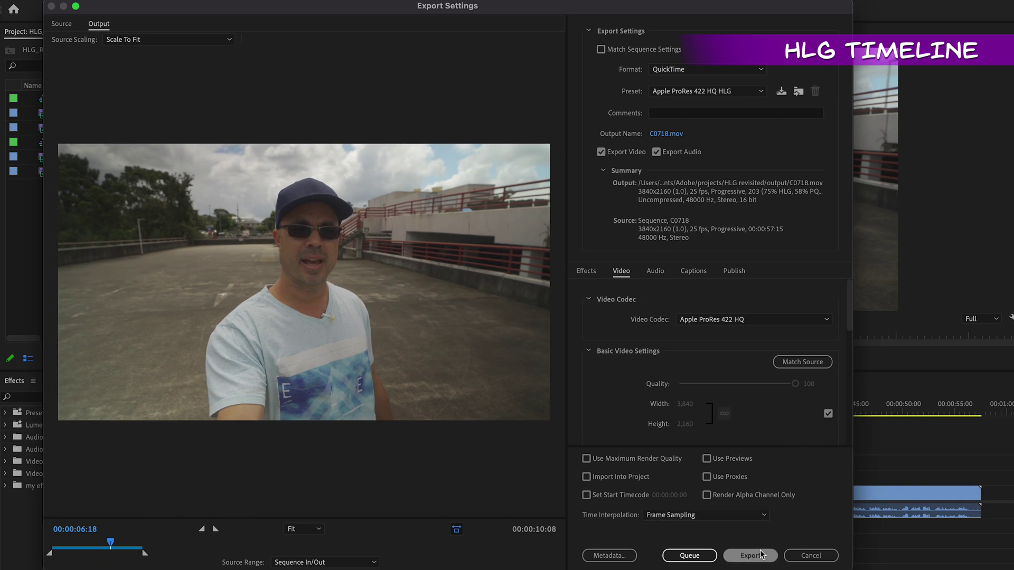
pyautogui.click(750, 556)
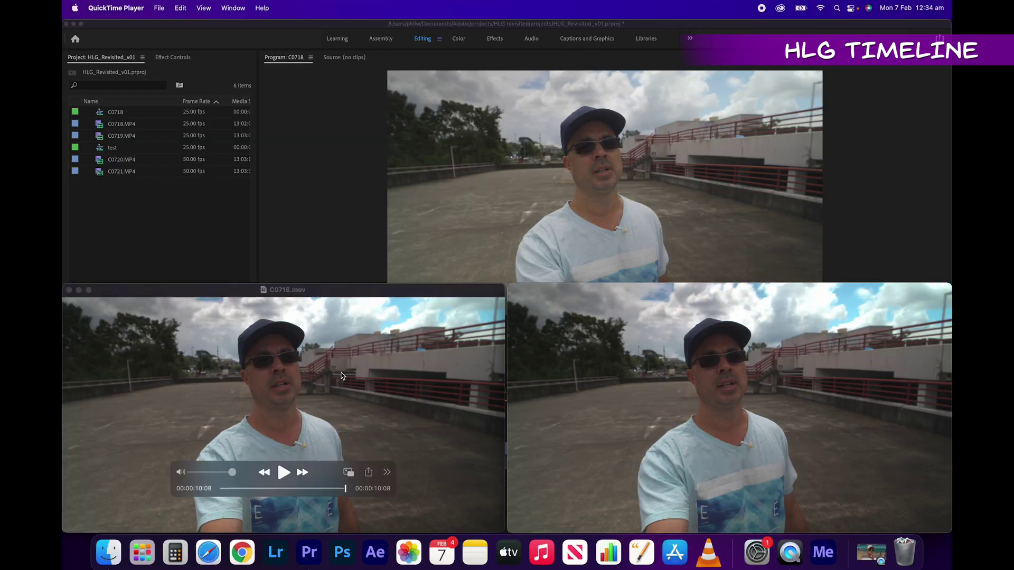
pyautogui.click(313, 294)
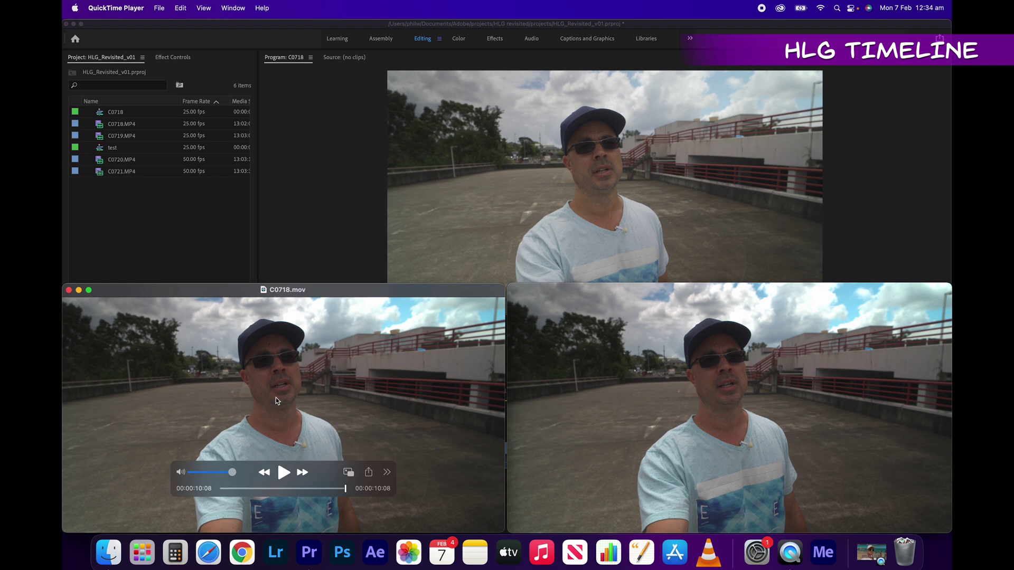
pyautogui.click(719, 291)
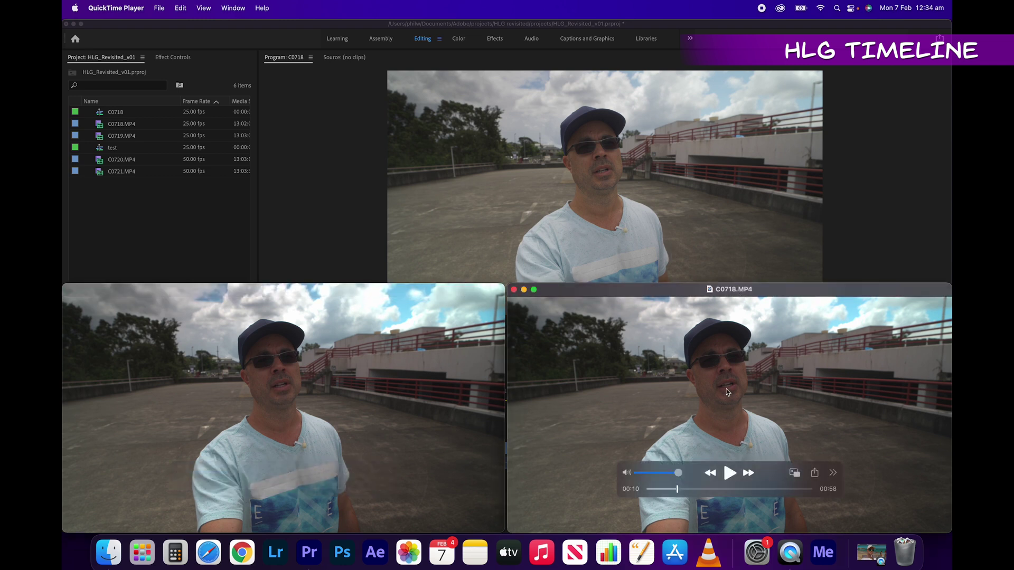
pyautogui.press('super+i')
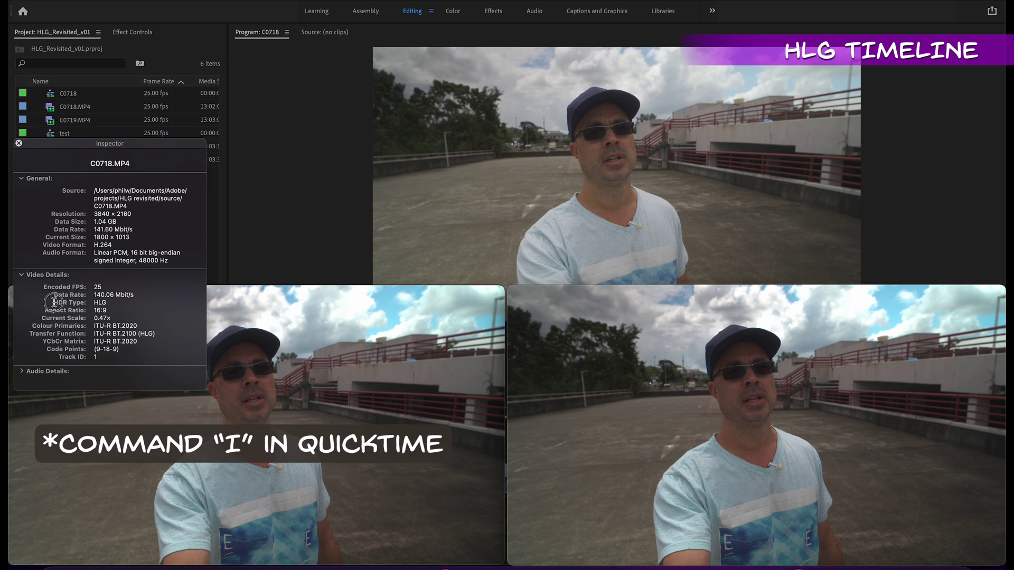
pyautogui.moveTo(54, 302); pyautogui.dragTo(82, 298)
pyautogui.click(101, 303)
pyautogui.click(18, 143)
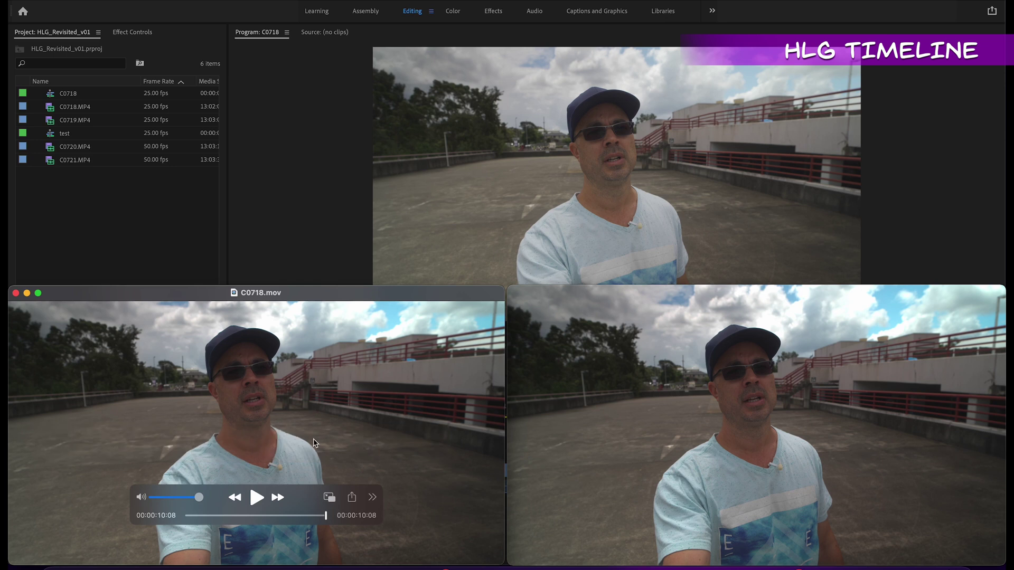
pyautogui.press('super+i')
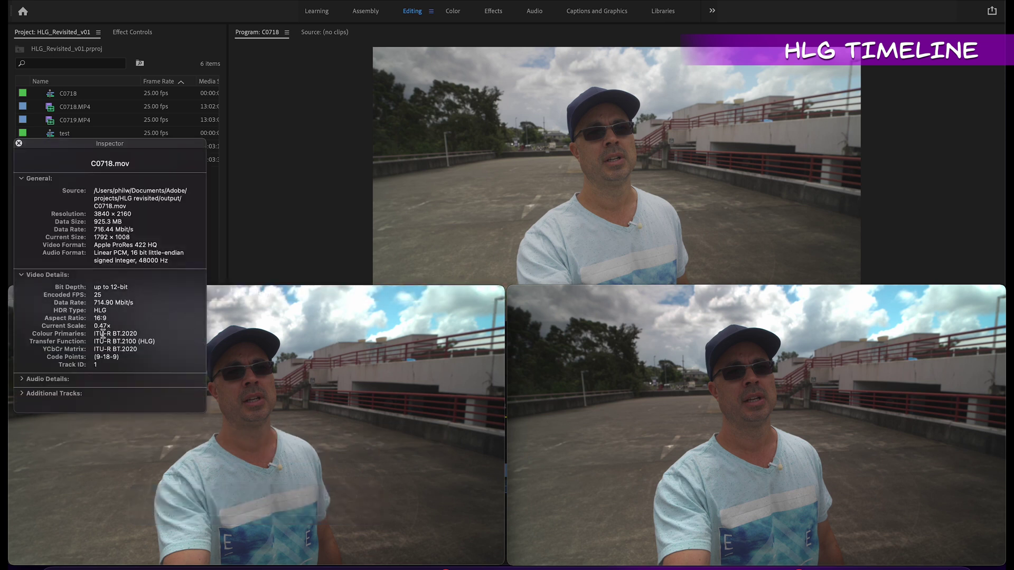
pyautogui.moveTo(54, 310); pyautogui.dragTo(103, 313)
pyautogui.click(18, 143)
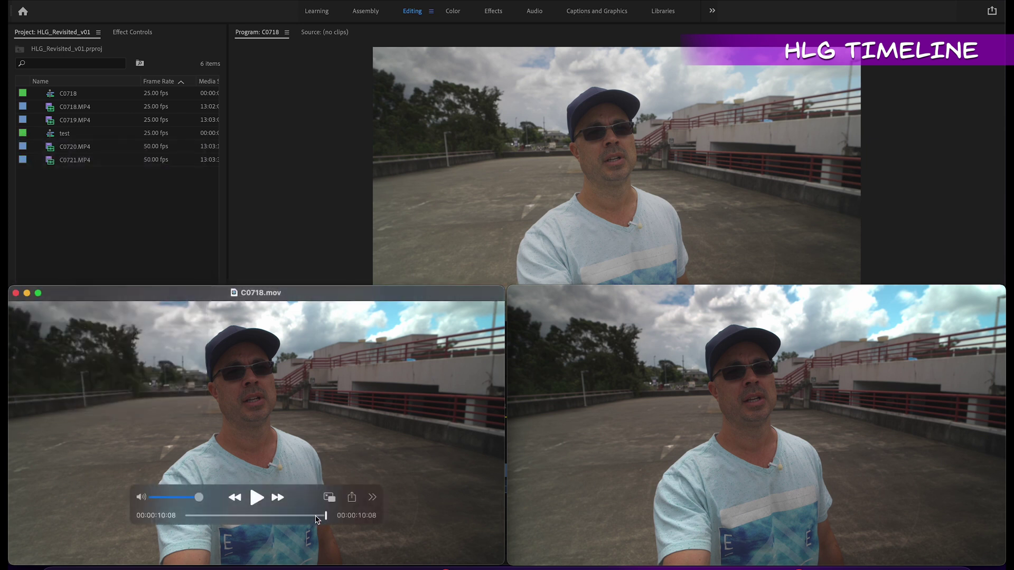
pyautogui.moveTo(318, 520)
pyautogui.mouseDown()
pyautogui.moveTo(278, 520)
pyautogui.moveTo(330, 515)
pyautogui.mouseUp()
# - Verify in QuickTime's inspector that bondi beach a7iv cinematic.mp4 is H.264, BT.709, then close it
pyautogui.doubleClick(924, 544)
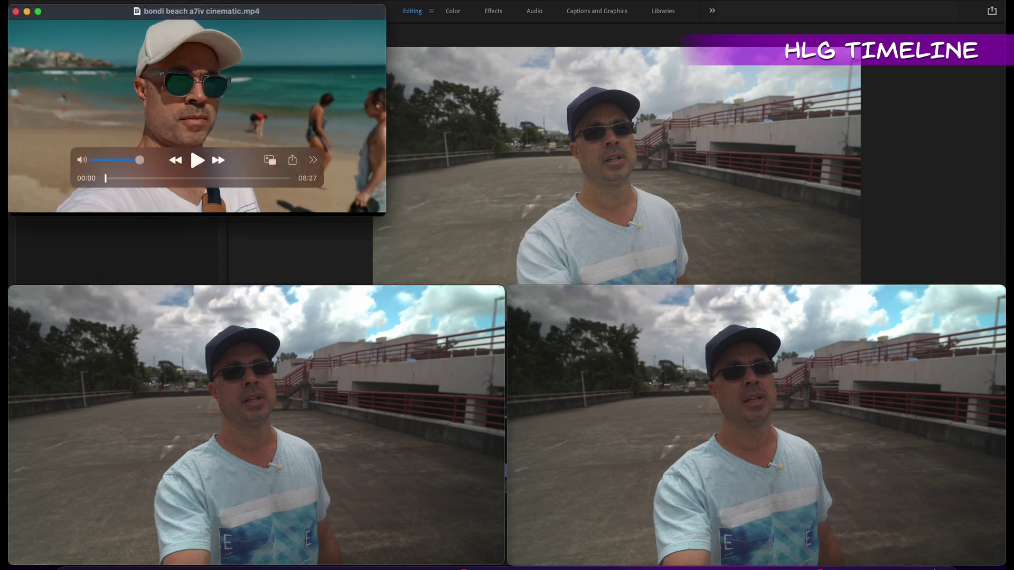
pyautogui.press('super+i')
pyautogui.click(23, 267)
pyautogui.click(23, 268)
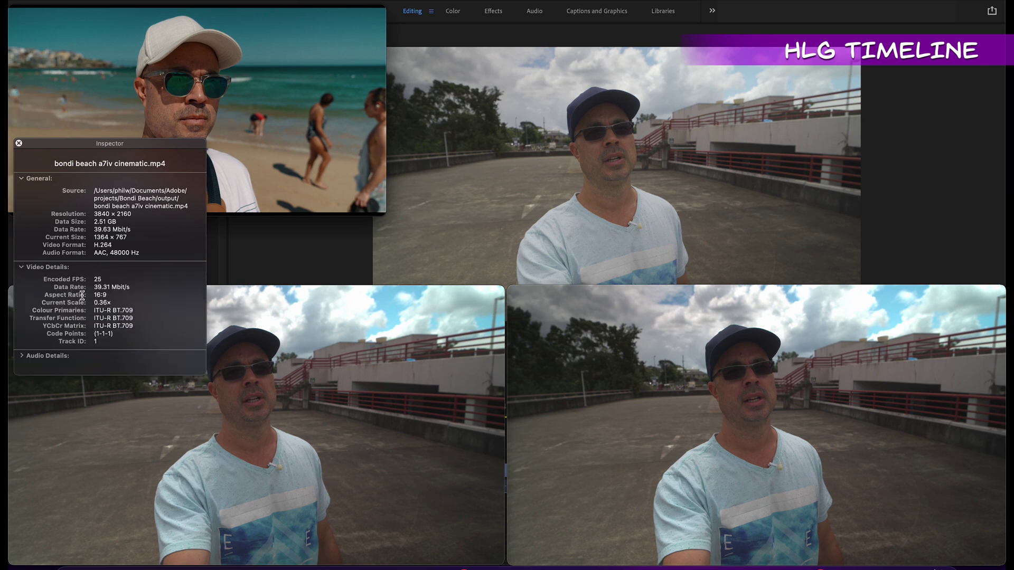
pyautogui.click(19, 143)
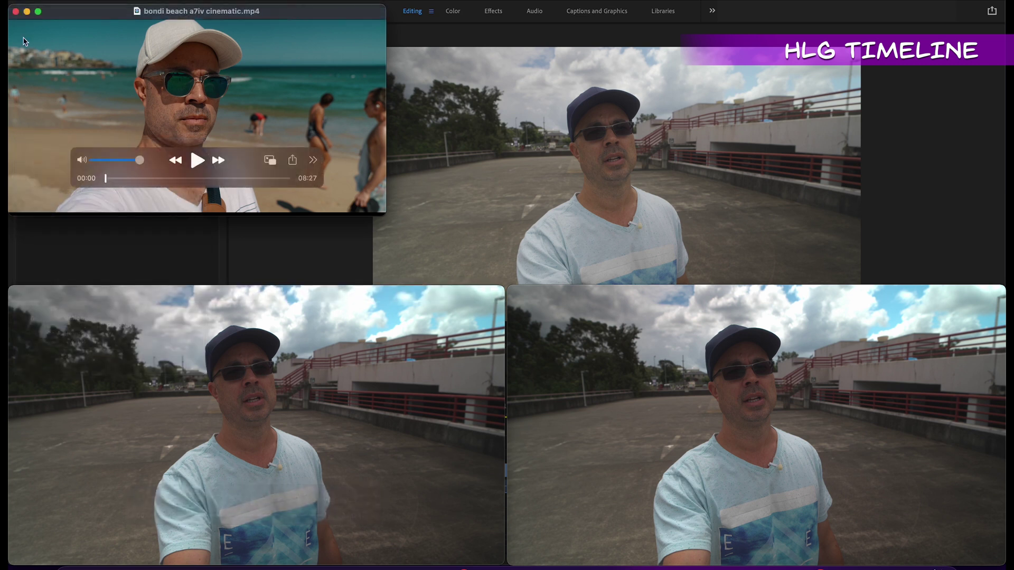
pyautogui.click(16, 12)
pyautogui.moveTo(303, 518); pyautogui.dragTo(339, 520)
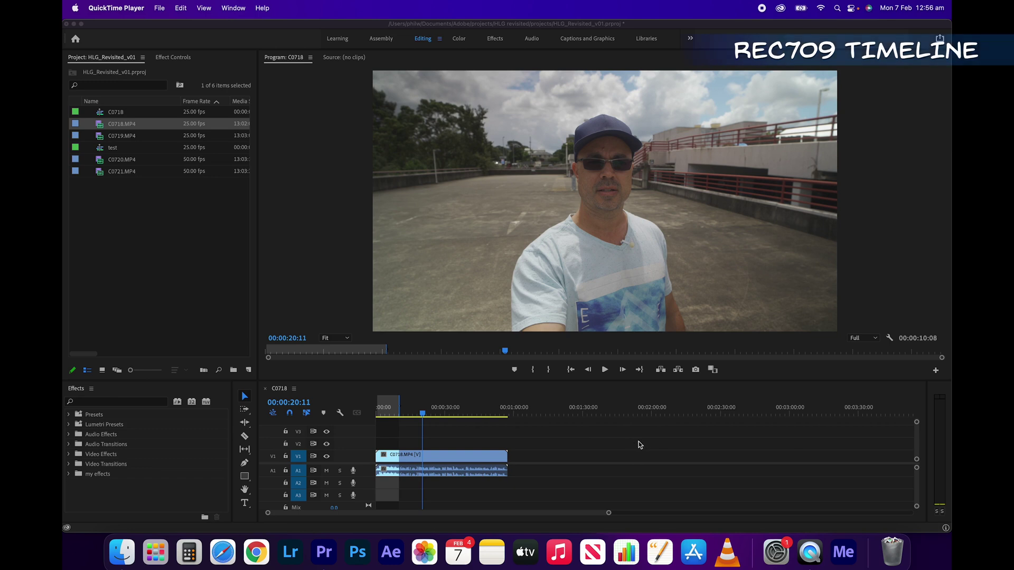
# - Change the C0718 sequence's working colour space to Rec. 709 in Sequence Settings
pyautogui.click(421, 417)
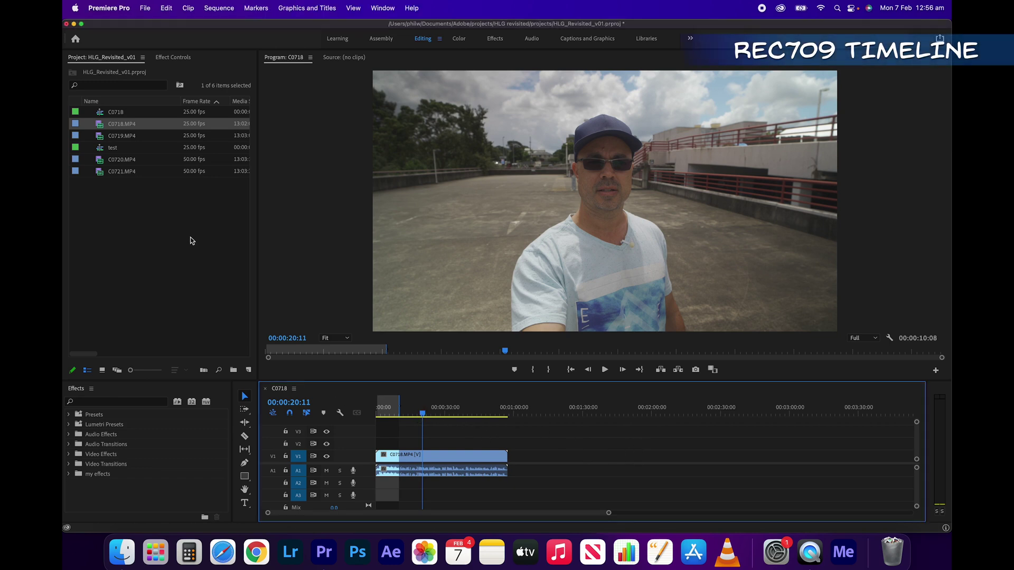
pyautogui.click(169, 203)
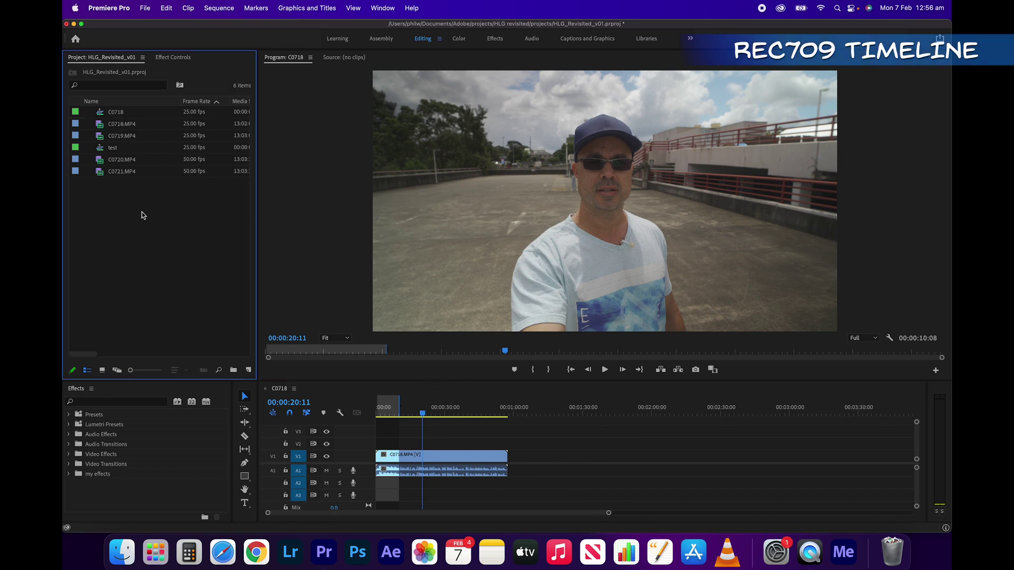
pyautogui.click(120, 117)
pyautogui.rightClick(107, 118)
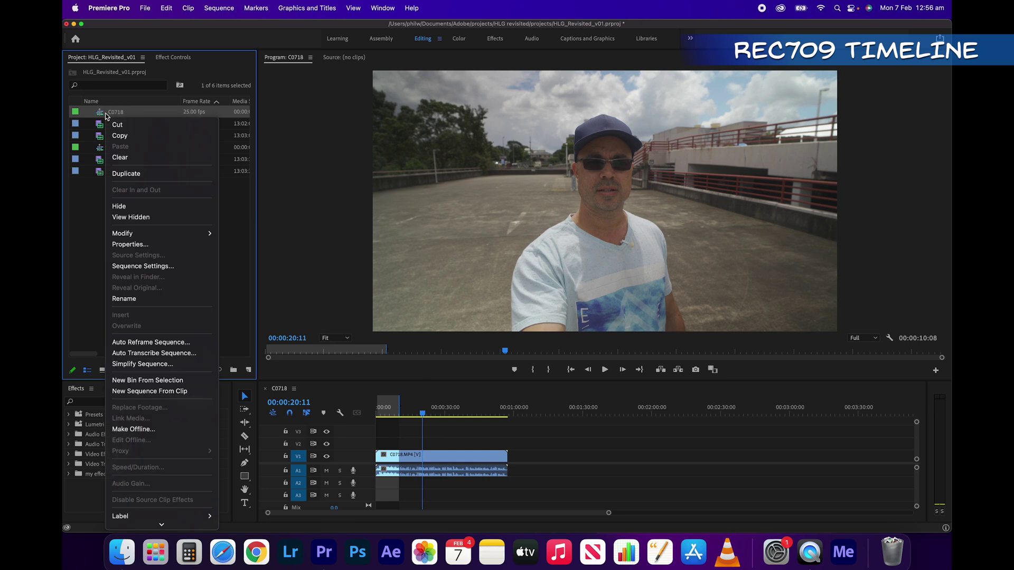
pyautogui.click(143, 266)
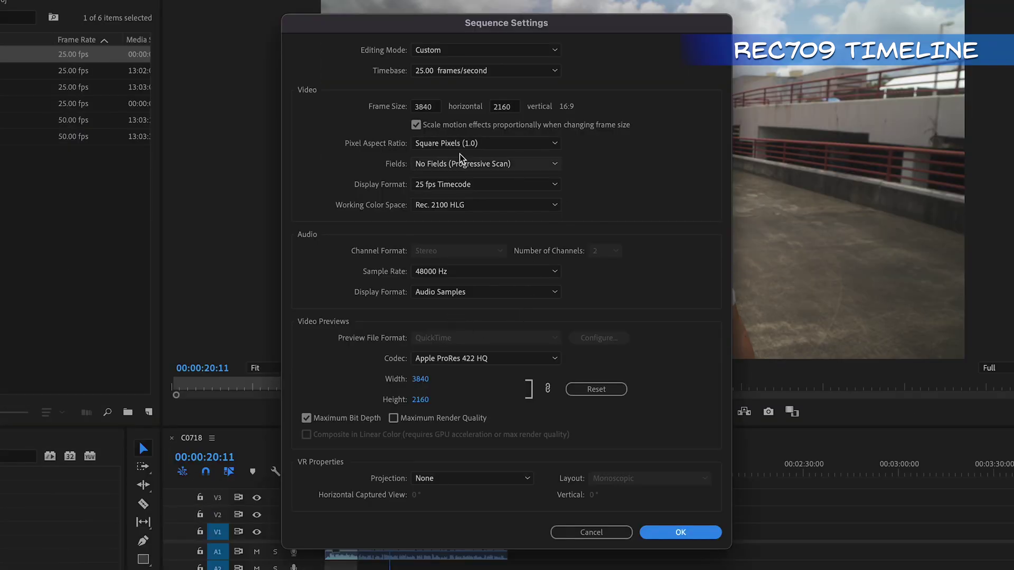
pyautogui.click(457, 205)
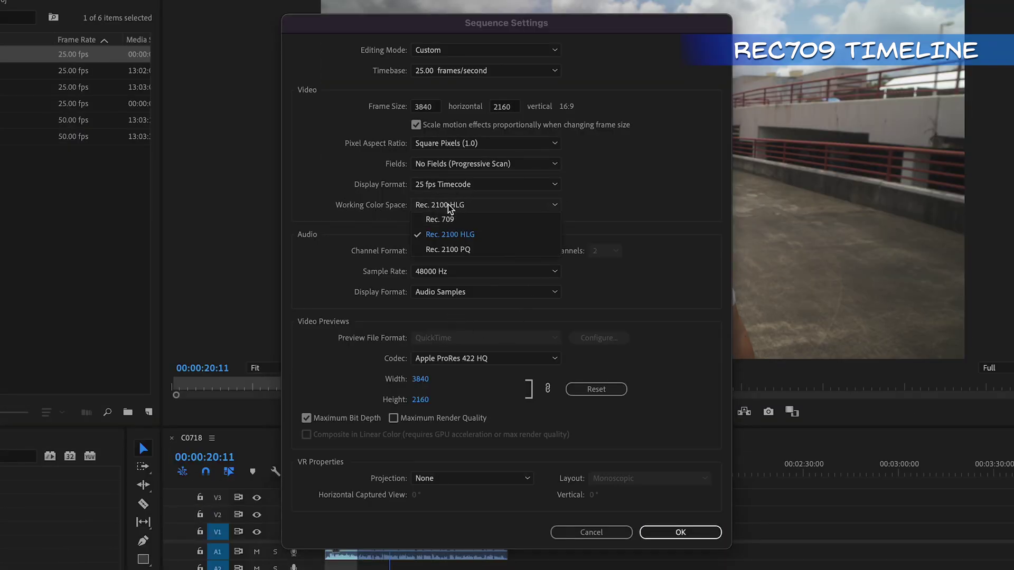
pyautogui.click(439, 219)
pyautogui.click(680, 533)
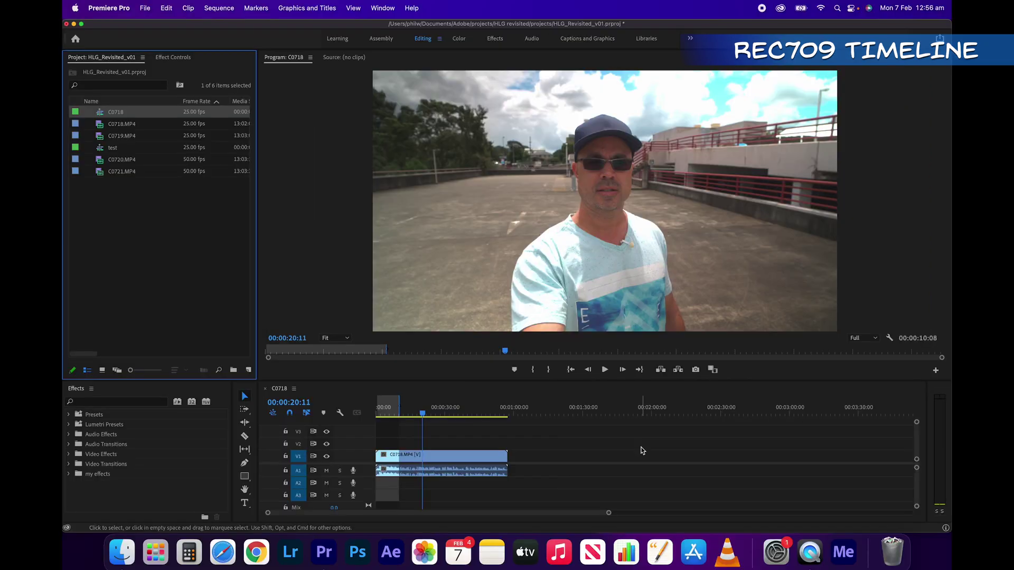
# - Preview the sequence at 00:00:20:16 and select the C0718.MP4 clip in the project list
pyautogui.moveTo(414, 413); pyautogui.dragTo(423, 413)
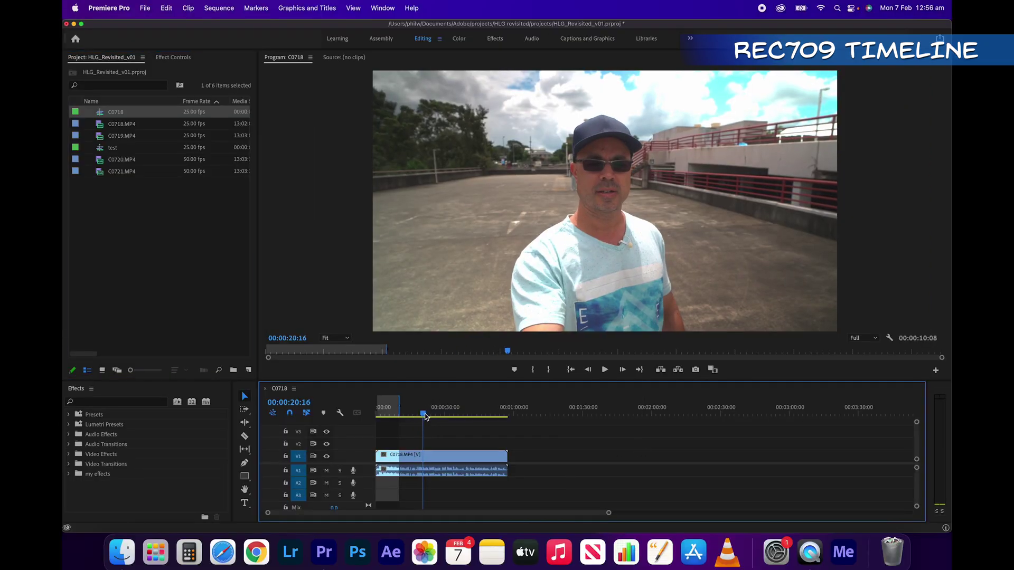
pyautogui.click(212, 240)
pyautogui.click(126, 130)
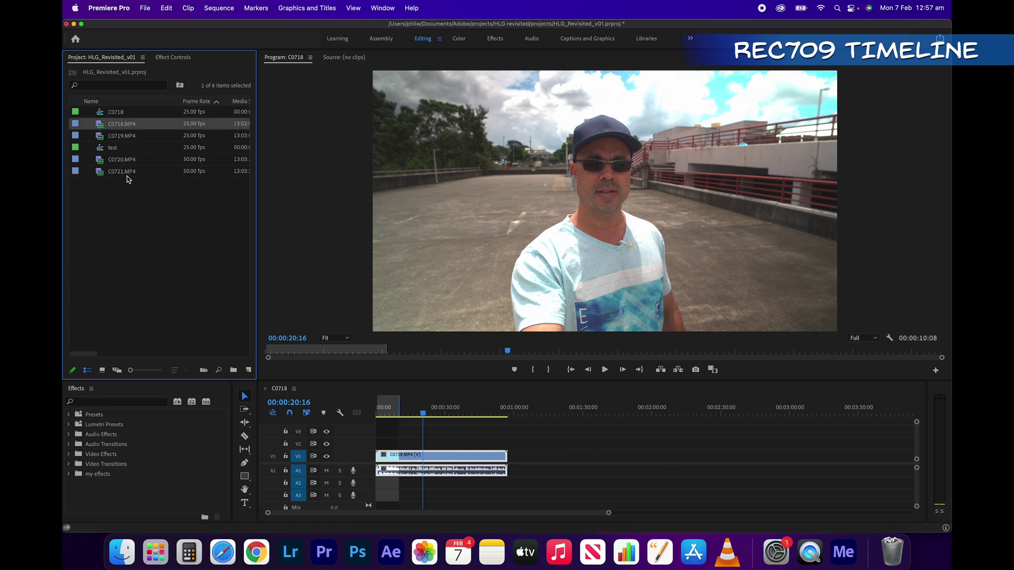
# - Set a Rec. 709 Color Space Override for C0718.MP4 in Interpret Footage
pyautogui.rightClick(101, 127)
pyautogui.moveTo(143, 242)
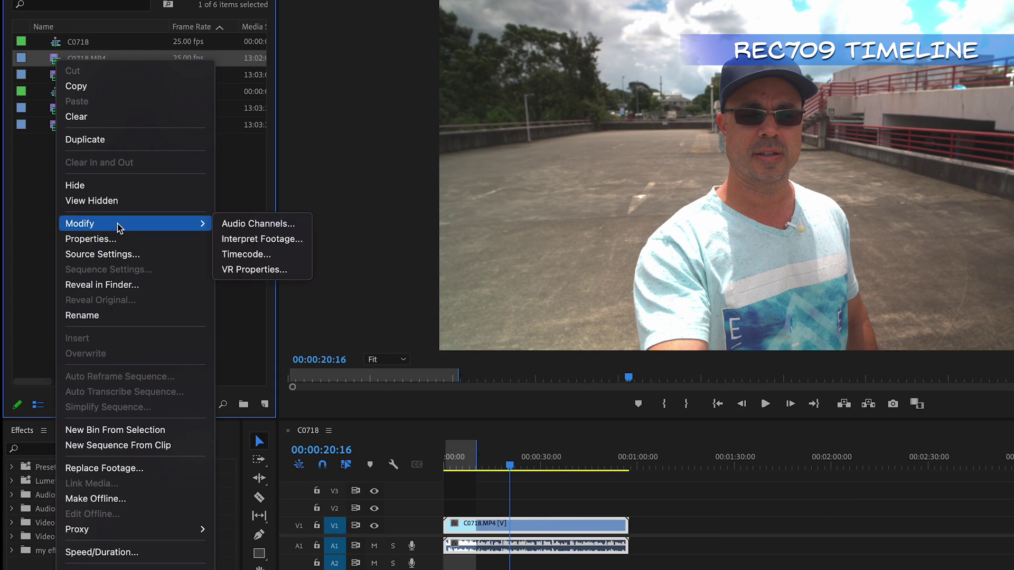
pyautogui.click(253, 241)
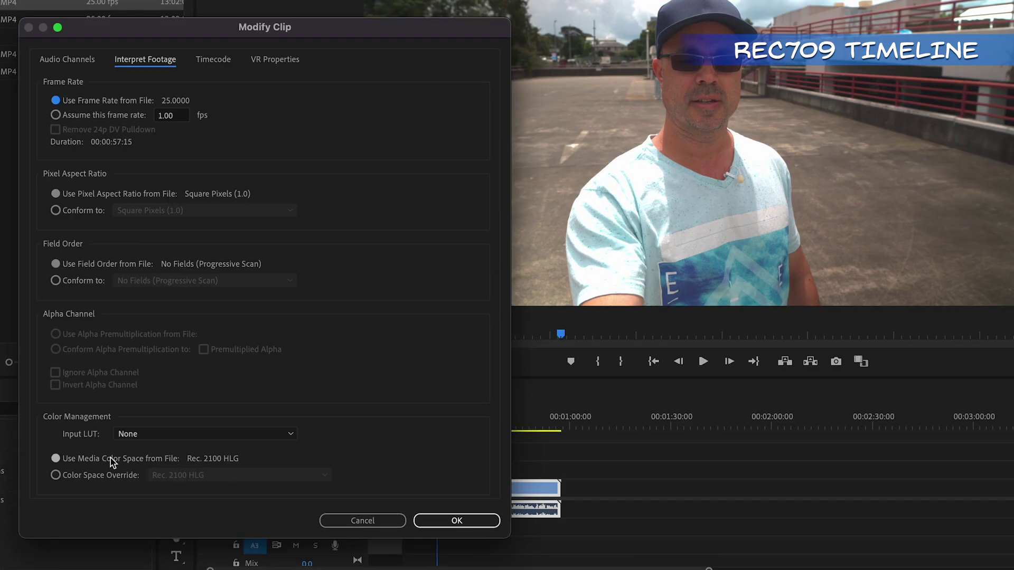
pyautogui.click(65, 475)
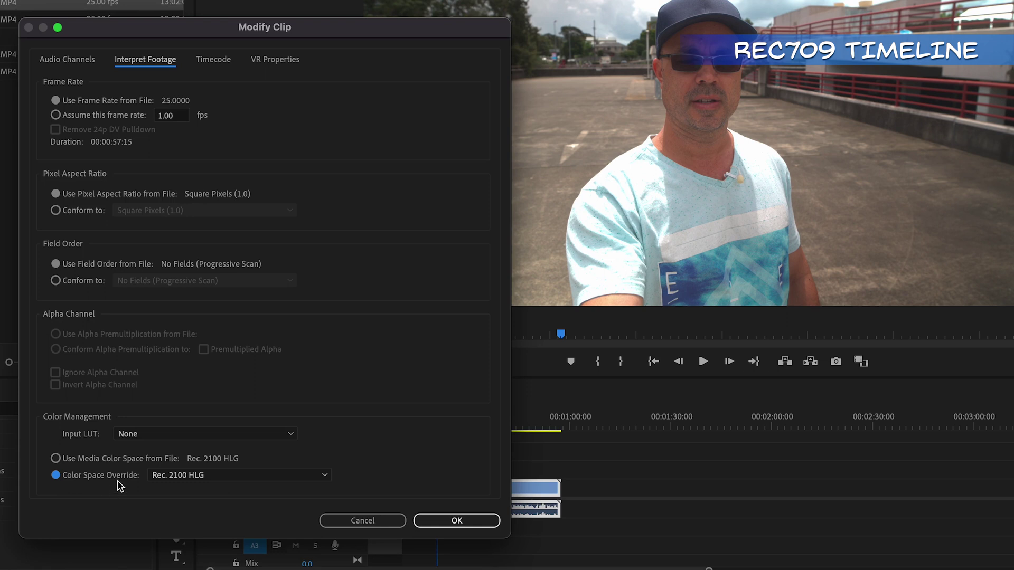
pyautogui.click(198, 478)
pyautogui.click(185, 333)
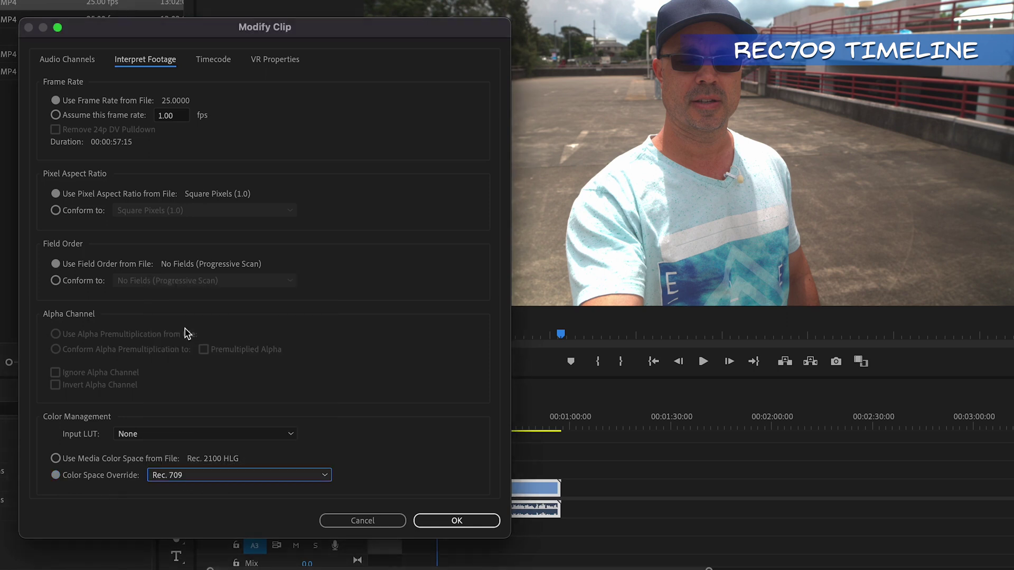
pyautogui.click(475, 520)
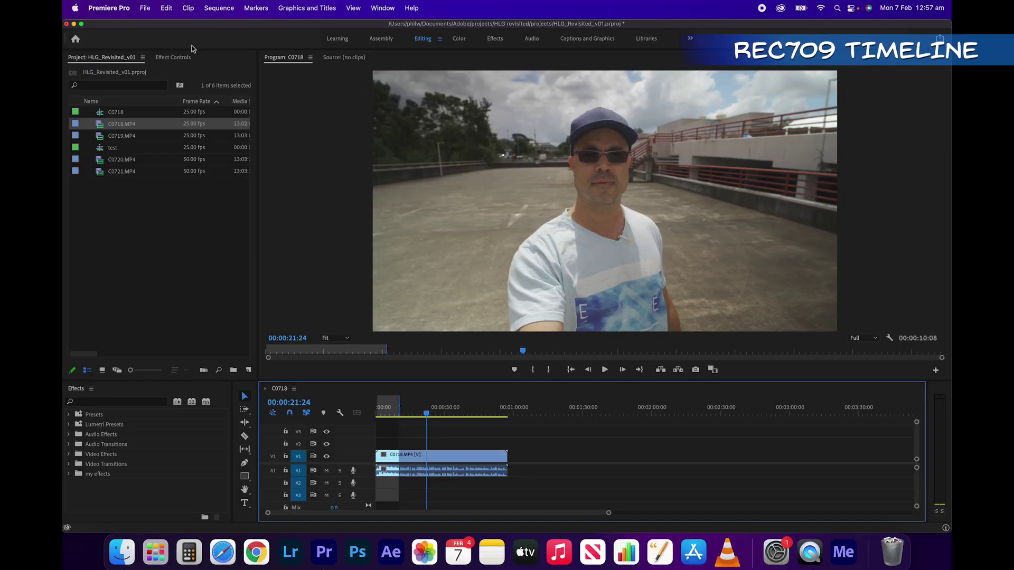
pyautogui.click(145, 9)
# - Start a media export in H.264 and name the output C0718_rec709_workspace.mp4
pyautogui.moveTo(147, 294)
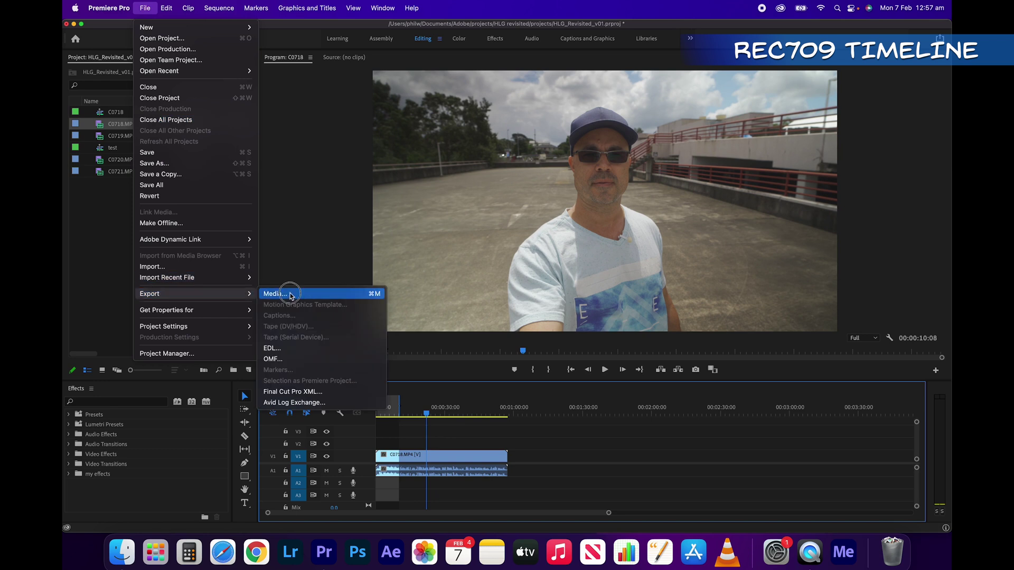
pyautogui.click(296, 293)
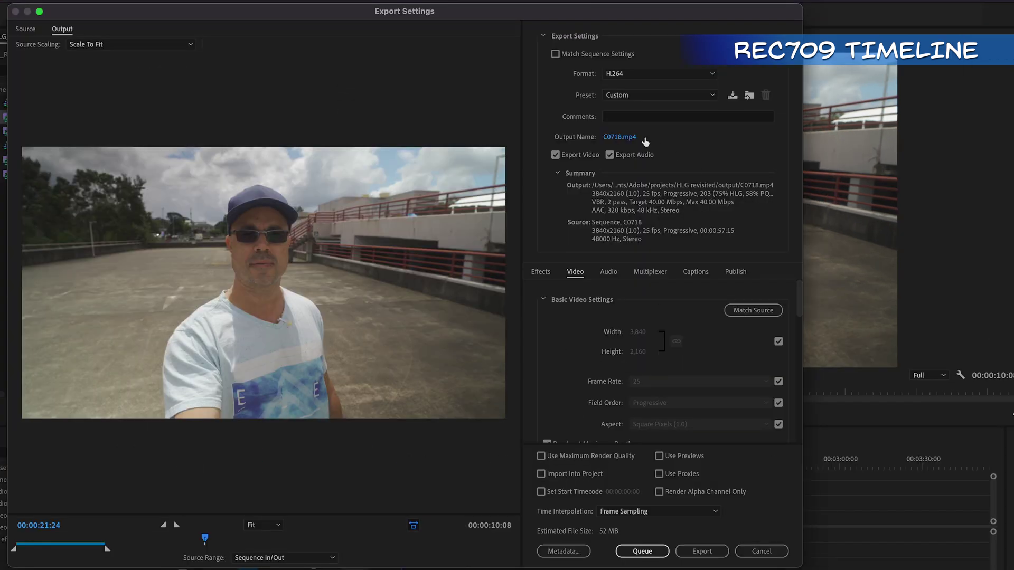
pyautogui.click(626, 74)
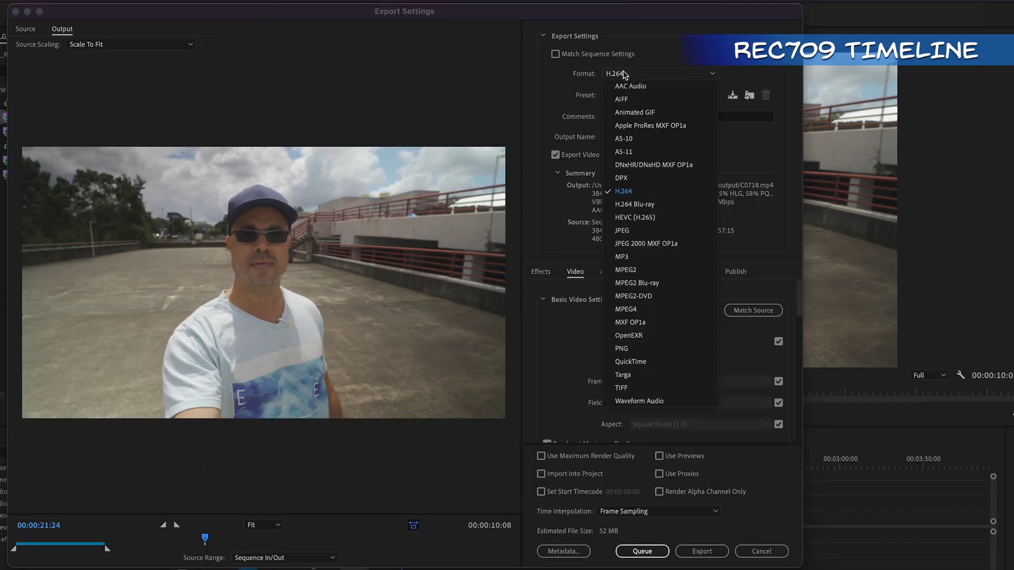
pyautogui.click(635, 193)
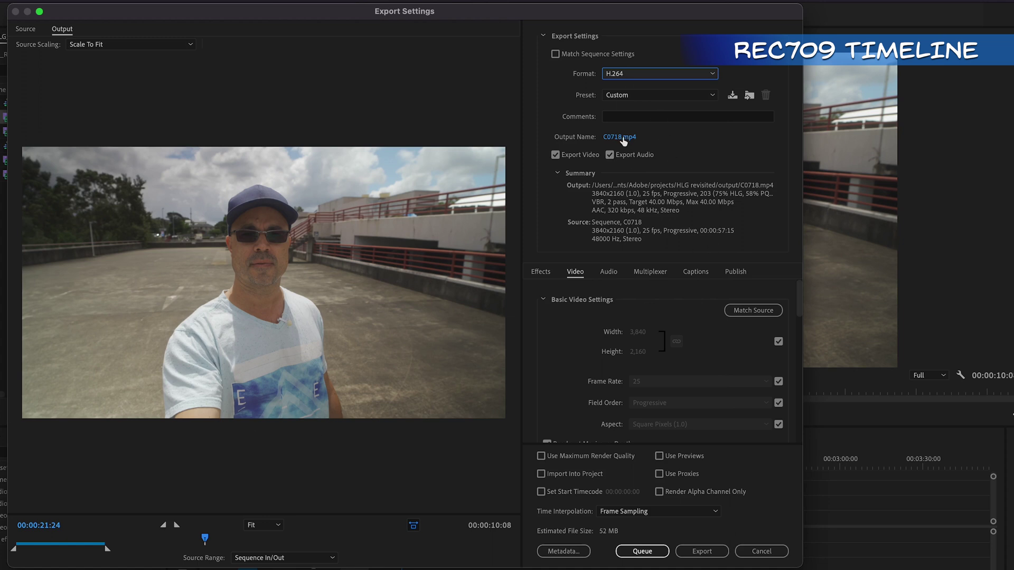
pyautogui.click(623, 138)
pyautogui.click(193, 127)
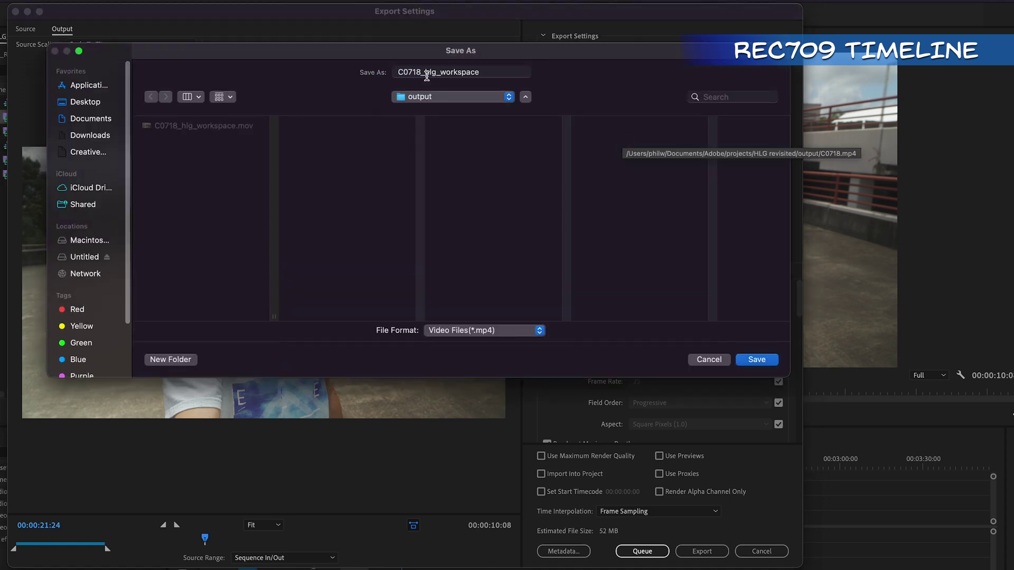
pyautogui.click(434, 71)
pyautogui.press('BackSpace')
pyautogui.press('BackSpace')
pyautogui.press('BackSpace')
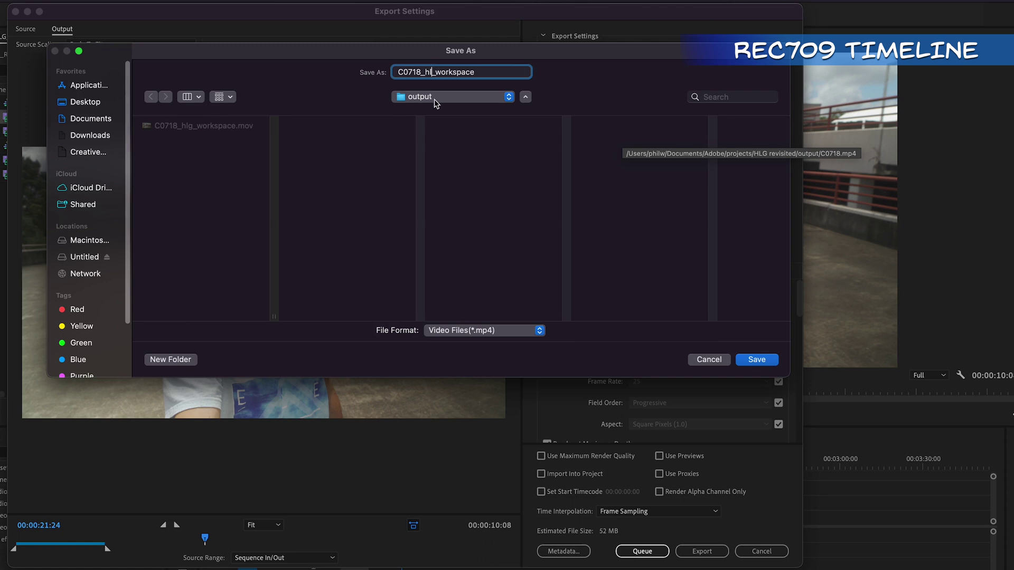
pyautogui.write('rec709')
pyautogui.click(750, 359)
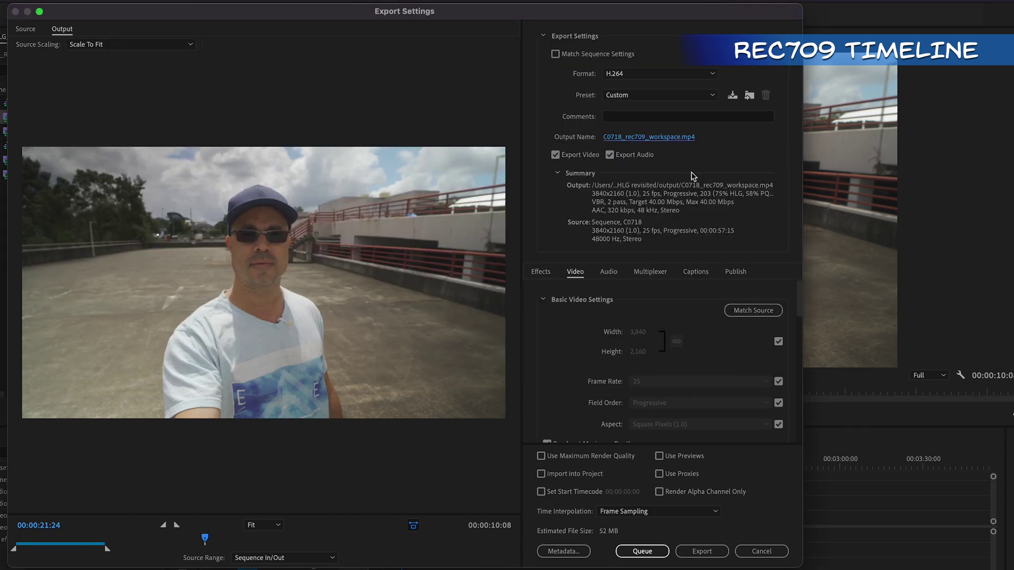
# - Keep Bitrate Encoding at VBR, 2 pass with a 40 Mbps target, then scrub the HLG export to its end
pyautogui.moveTo(799, 305); pyautogui.dragTo(797, 404)
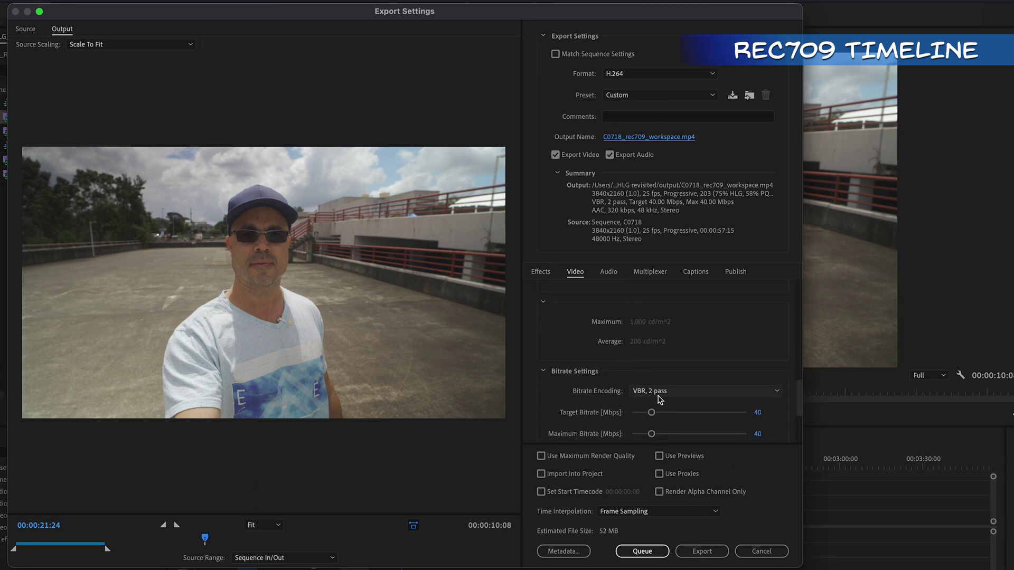
pyautogui.click(659, 392)
pyautogui.click(660, 392)
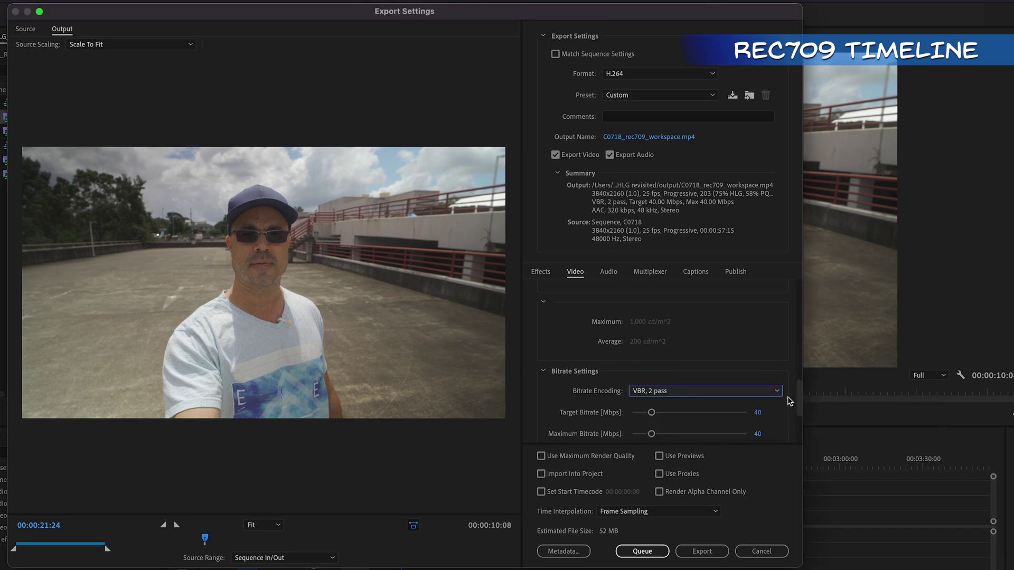
pyautogui.scroll(-2, 794, 401)
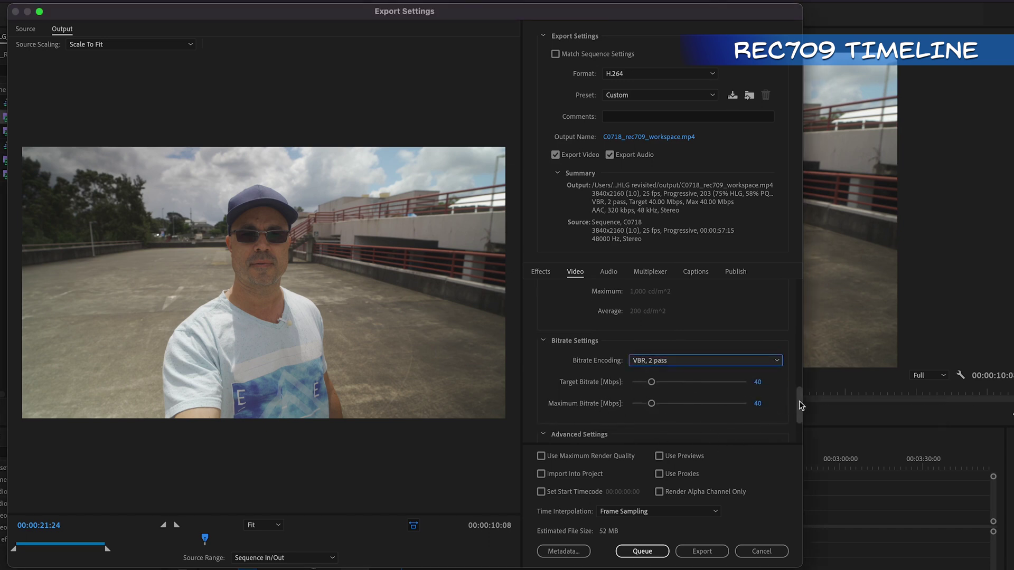
pyautogui.scroll(-3, 799, 407)
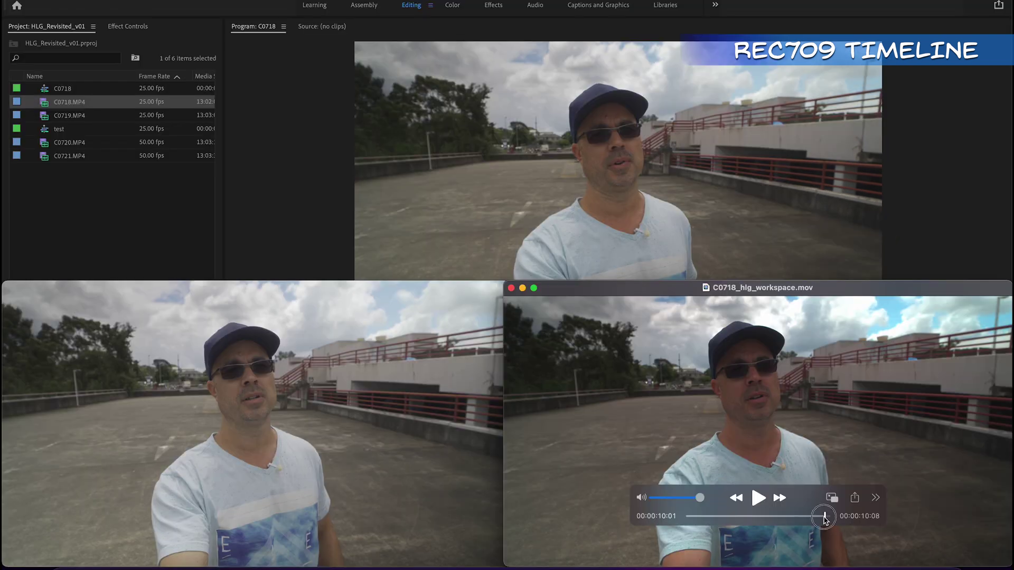
pyautogui.moveTo(824, 517)
pyautogui.mouseDown()
pyautogui.moveTo(681, 516)
pyautogui.moveTo(828, 516)
pyautogui.mouseUp()
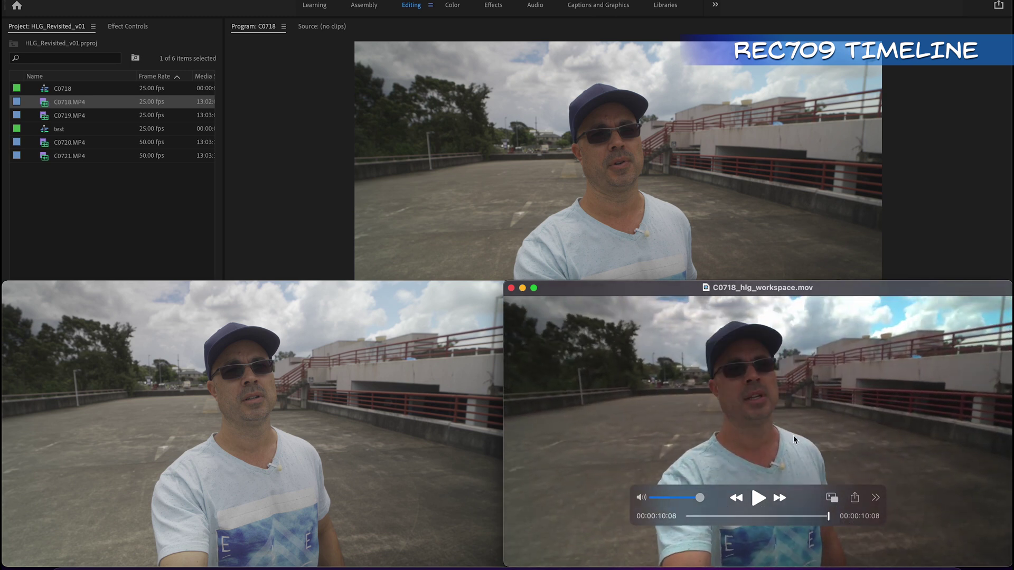
# - Check the Movie Inspector details, confirming the rec709 export's colour primaries read ITU-R BT.709
pyautogui.press('super+i')
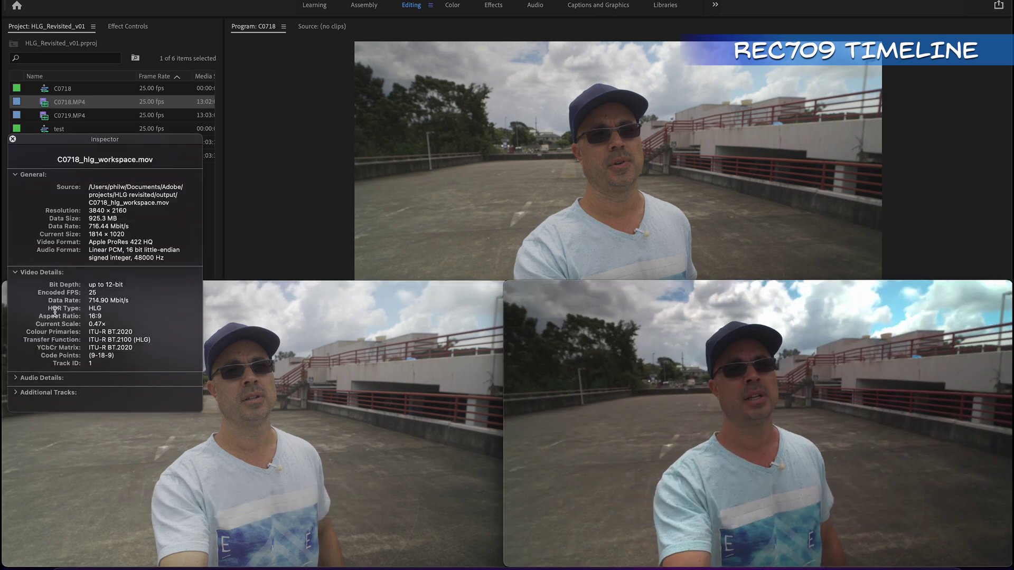
pyautogui.moveTo(374, 434)
pyautogui.click(335, 418)
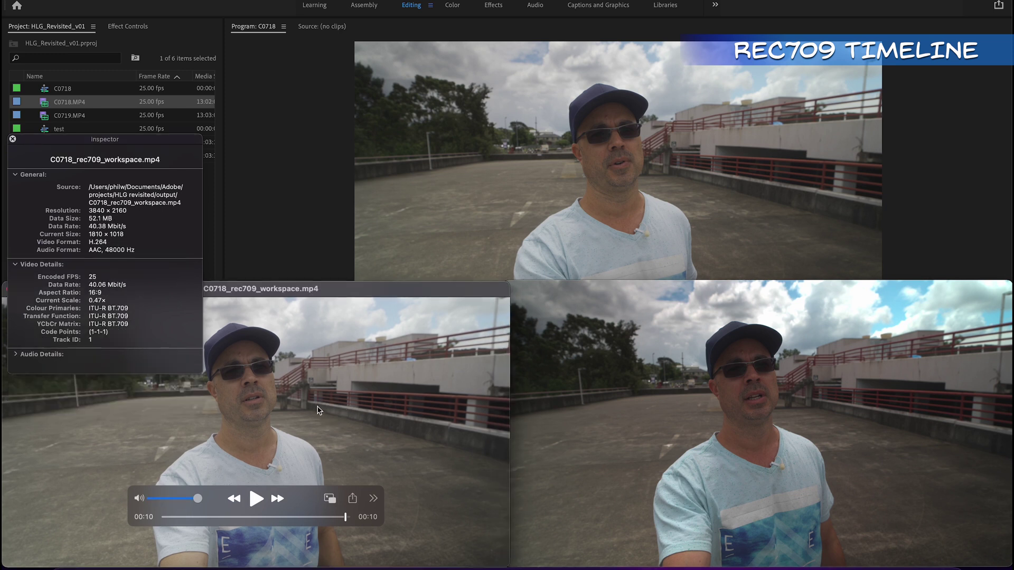
pyautogui.moveTo(129, 308); pyautogui.dragTo(94, 308)
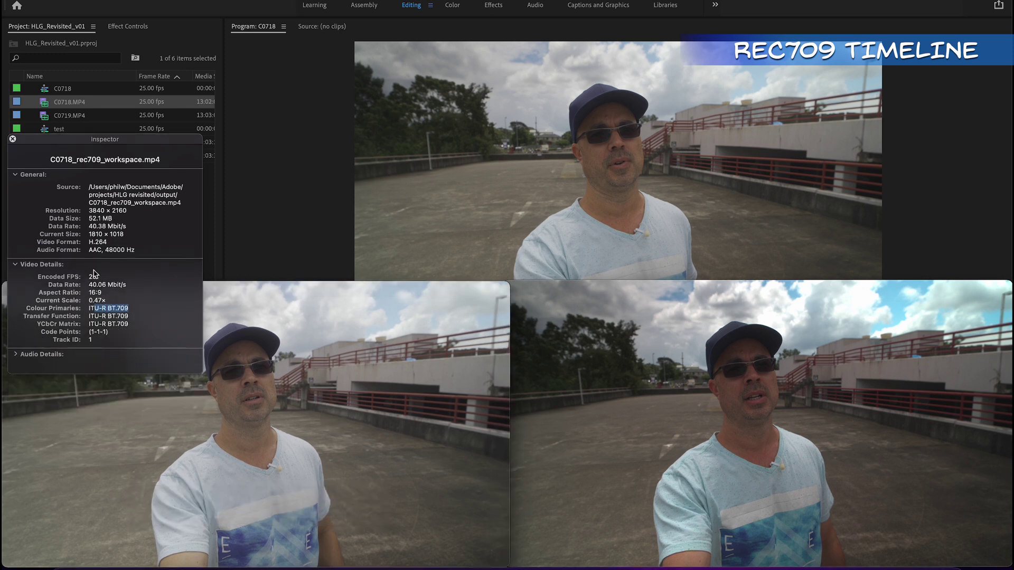
pyautogui.click(12, 139)
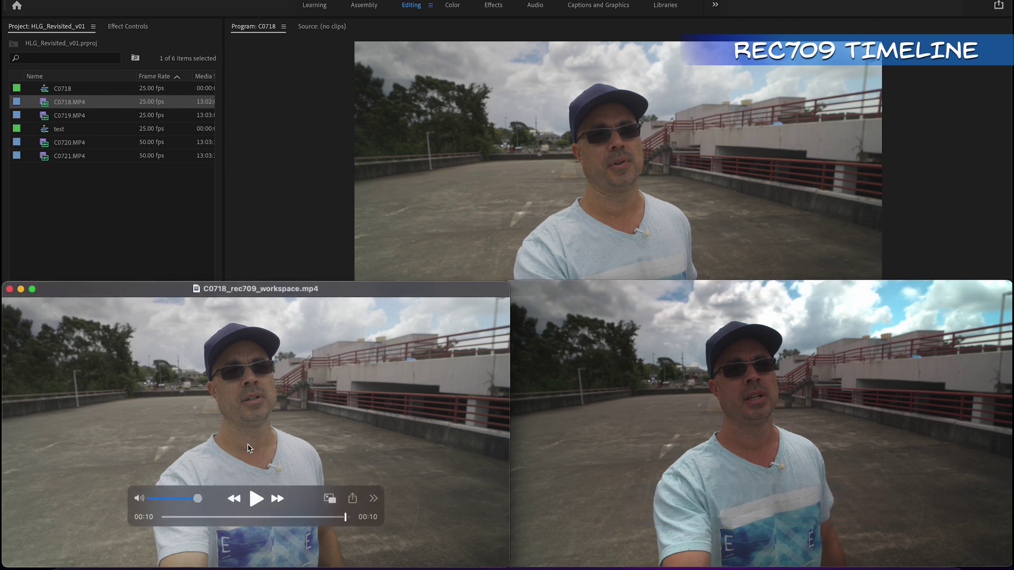
# - Switch back to the Premiere Pro project
pyautogui.moveTo(823, 439)
pyautogui.moveTo(338, 442)
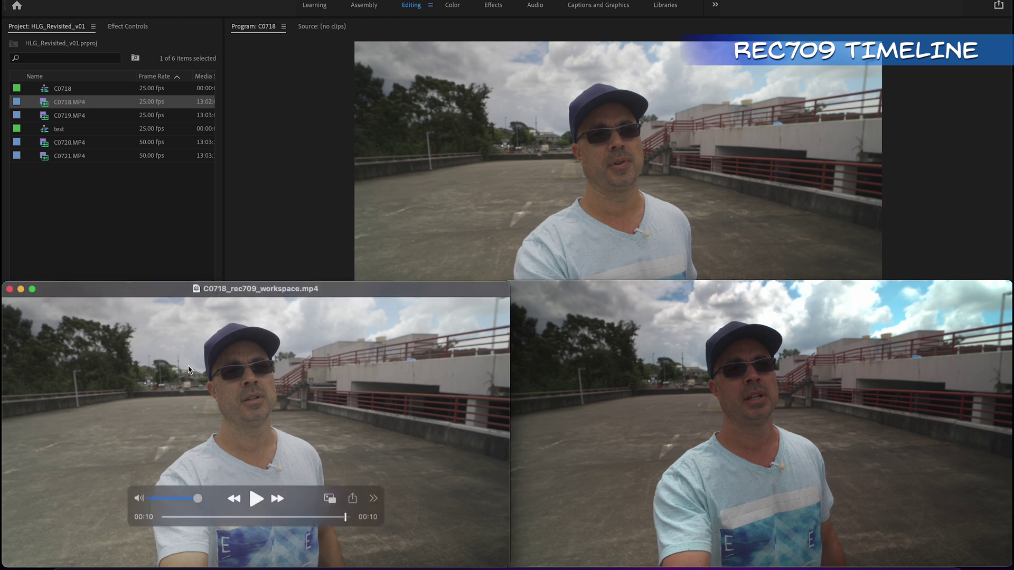
pyautogui.moveTo(783, 412)
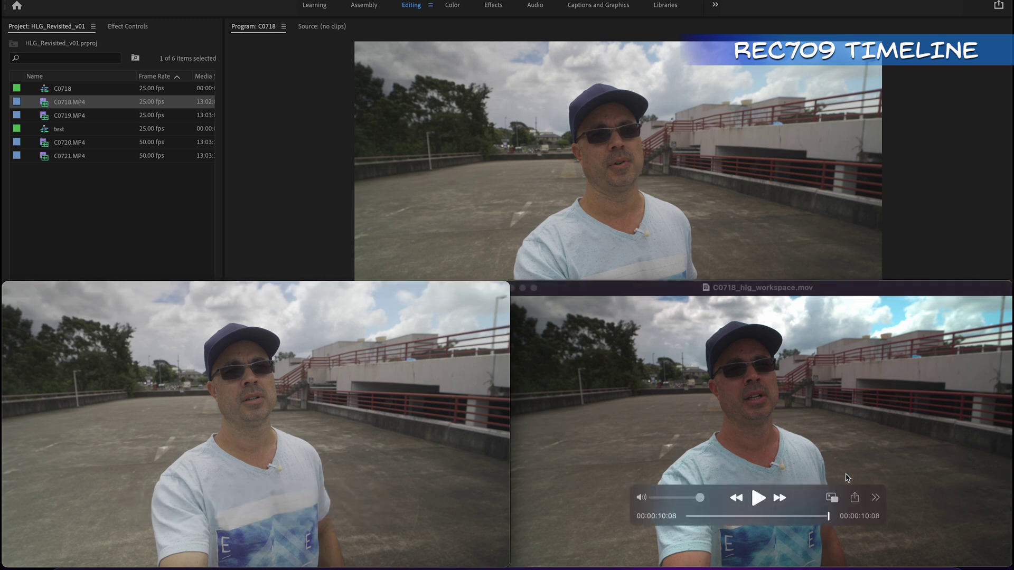
pyautogui.moveTo(226, 393)
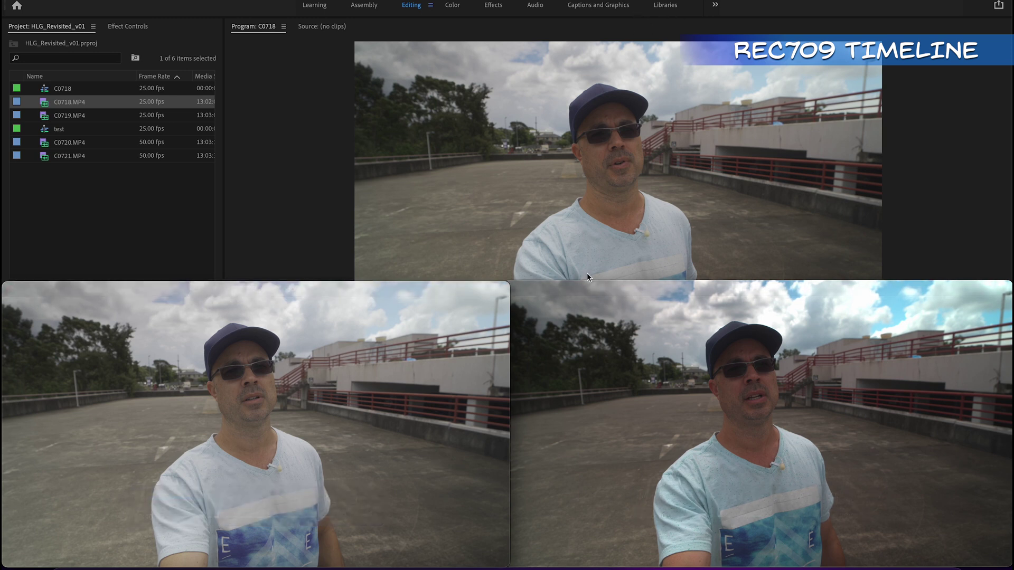
pyautogui.click(727, 4)
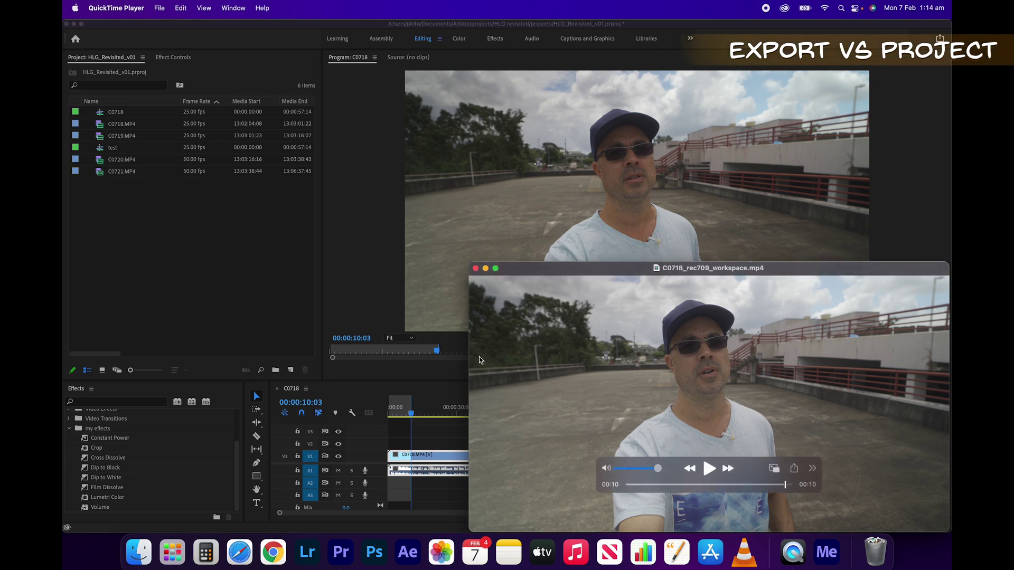
# - Switch between Premiere and QuickTime to compare the exported clip with the program view
pyautogui.click(443, 436)
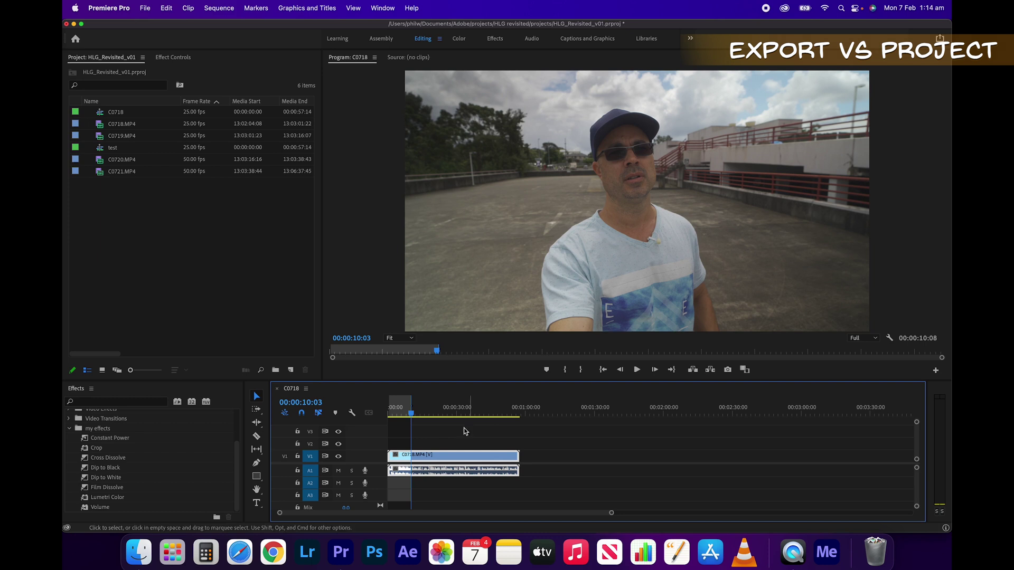
pyautogui.click(793, 551)
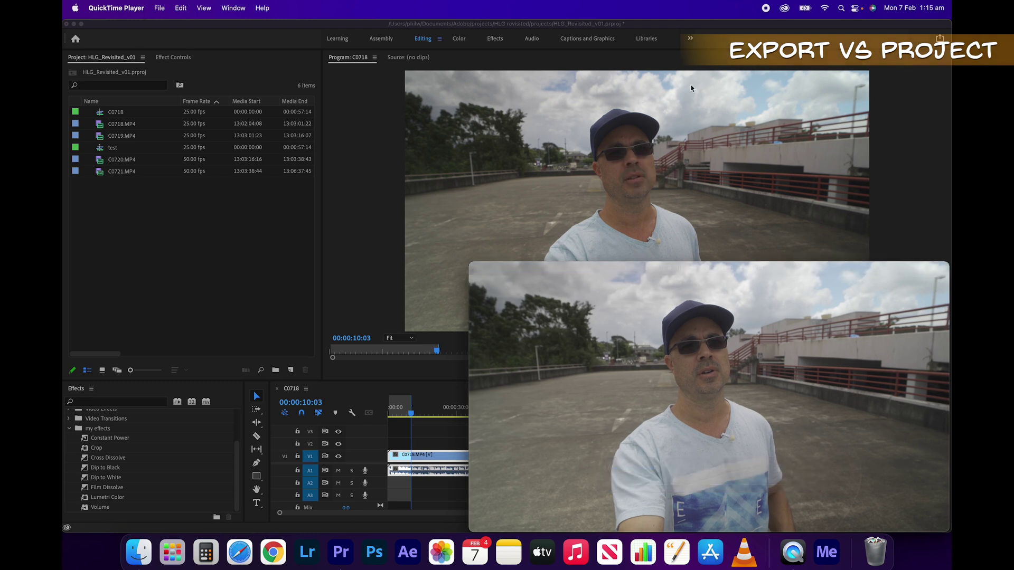
# - Create a 3840×2160 adjustment layer, place it on V3 over the C0718 clip, and make V3 visible
pyautogui.click(598, 174)
pyautogui.click(291, 369)
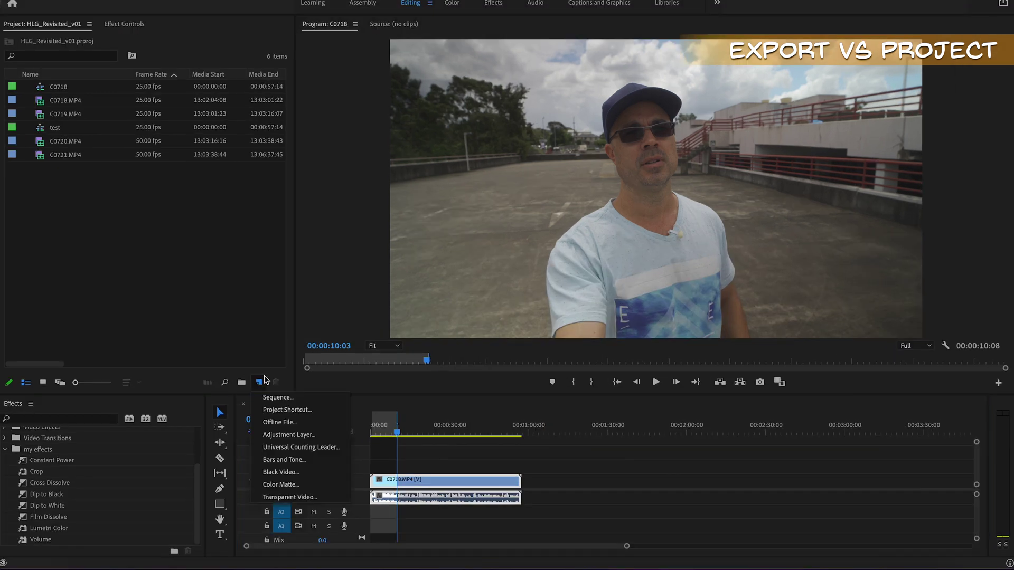
pyautogui.click(289, 435)
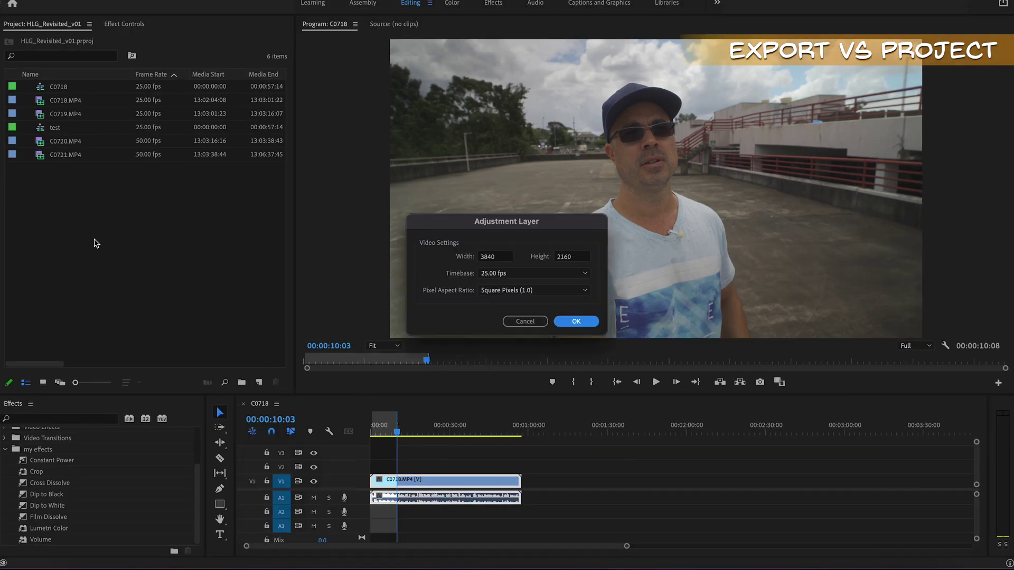
pyautogui.click(574, 320)
pyautogui.moveTo(44, 85); pyautogui.dragTo(520, 451)
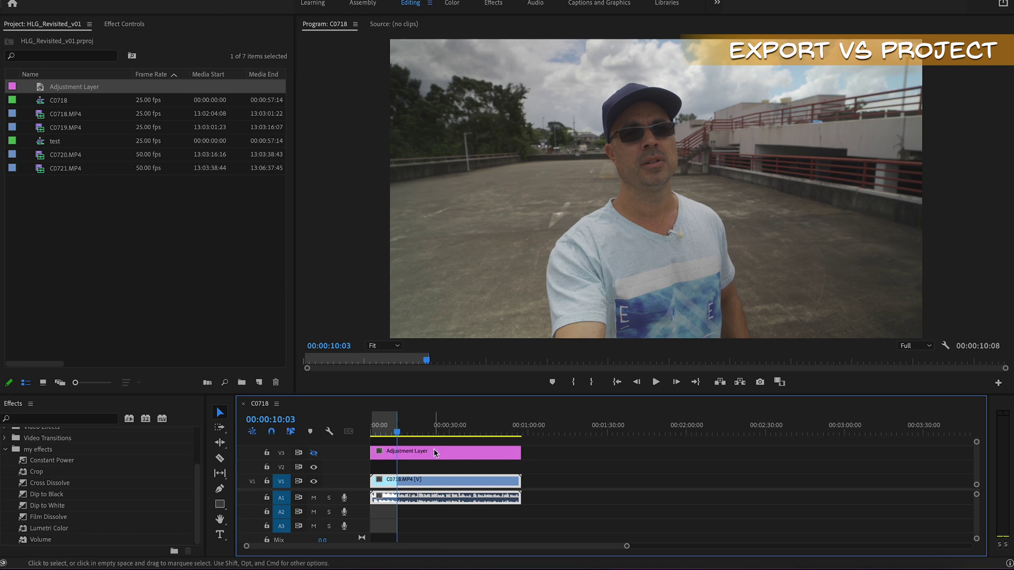
pyautogui.click(313, 453)
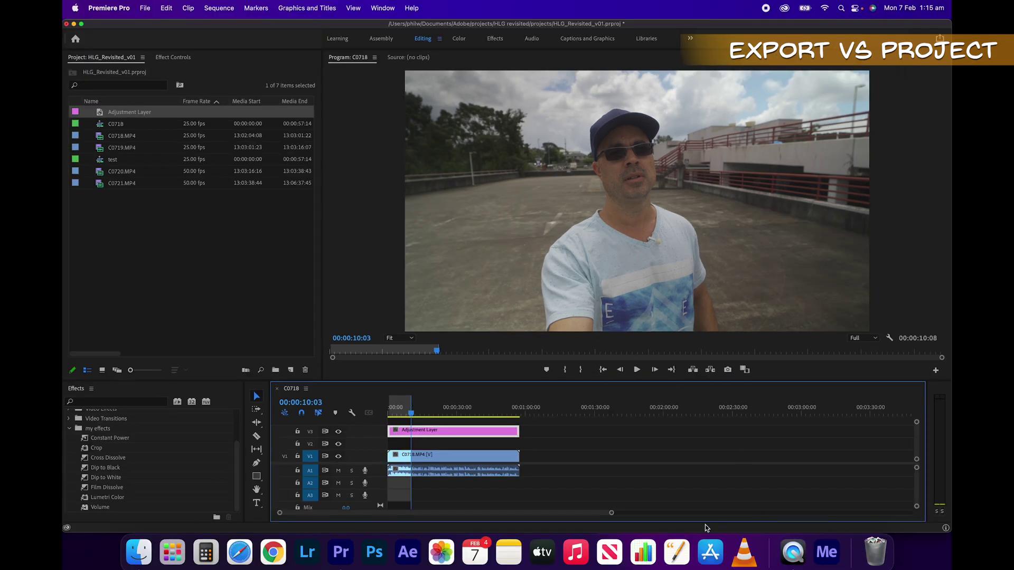
pyautogui.click(238, 169)
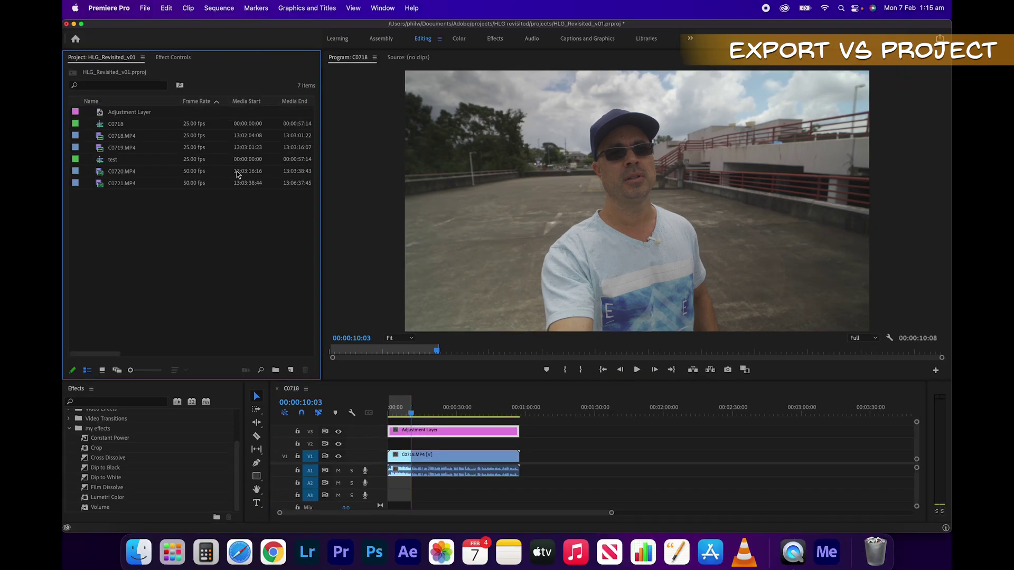
pyautogui.click(145, 7)
pyautogui.moveTo(163, 293)
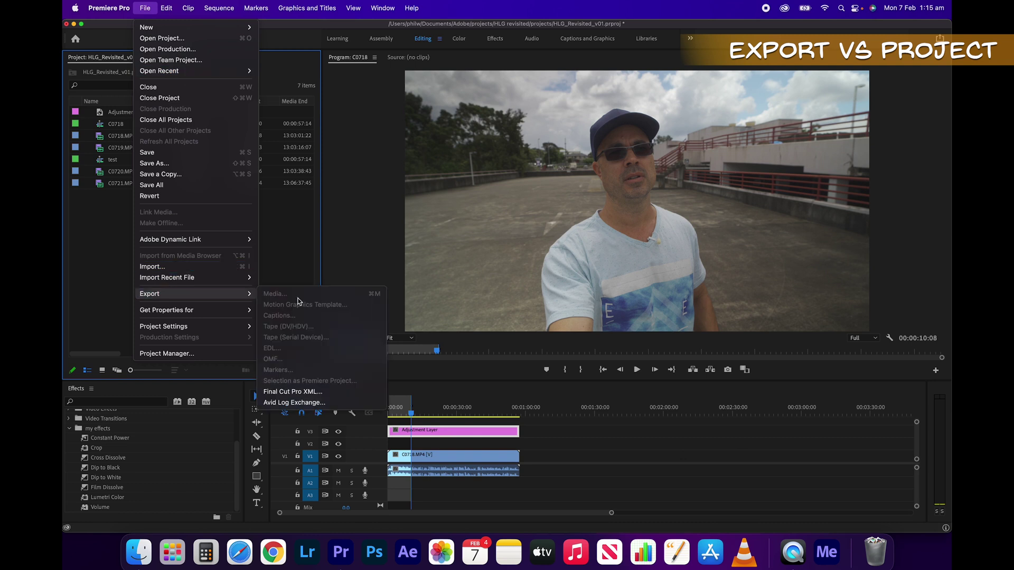
pyautogui.moveTo(190, 314)
pyautogui.click(542, 448)
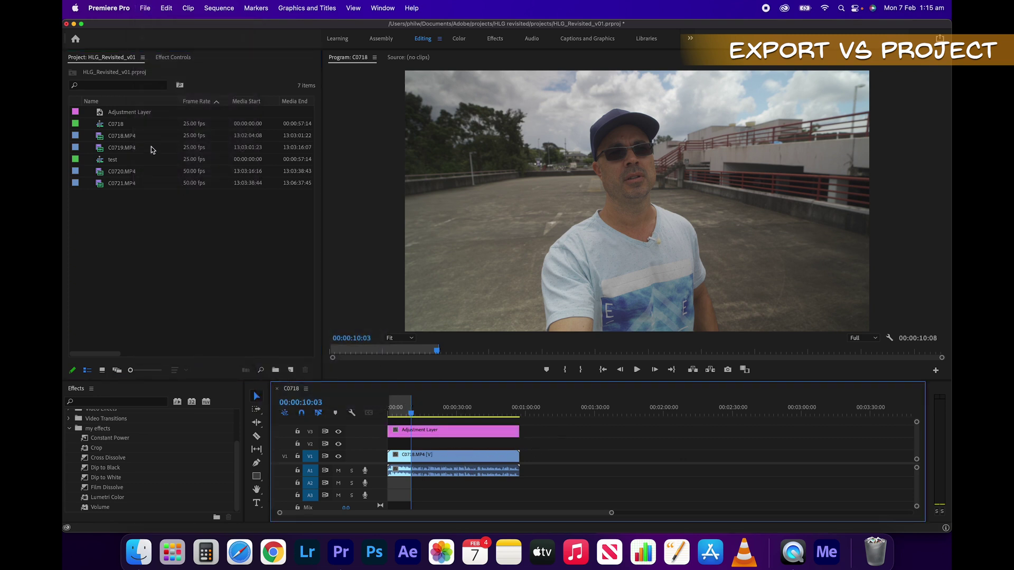
pyautogui.click(145, 9)
pyautogui.moveTo(243, 294)
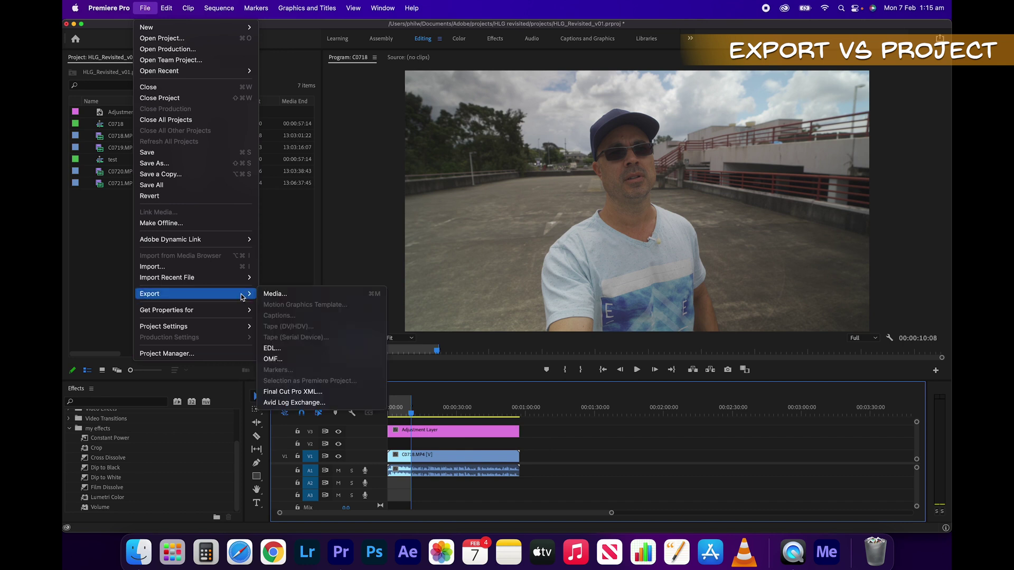
pyautogui.click(290, 296)
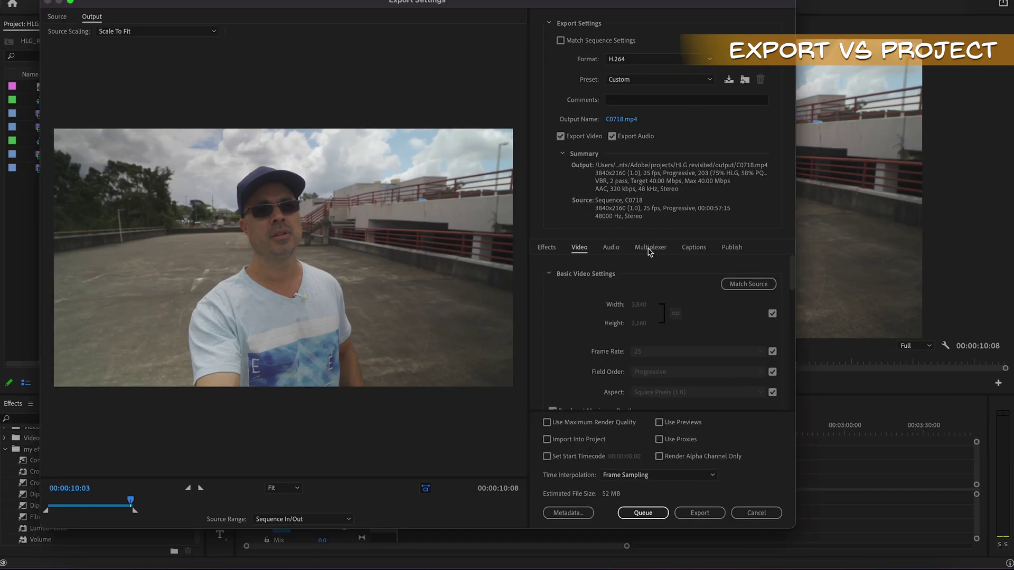
pyautogui.click(546, 247)
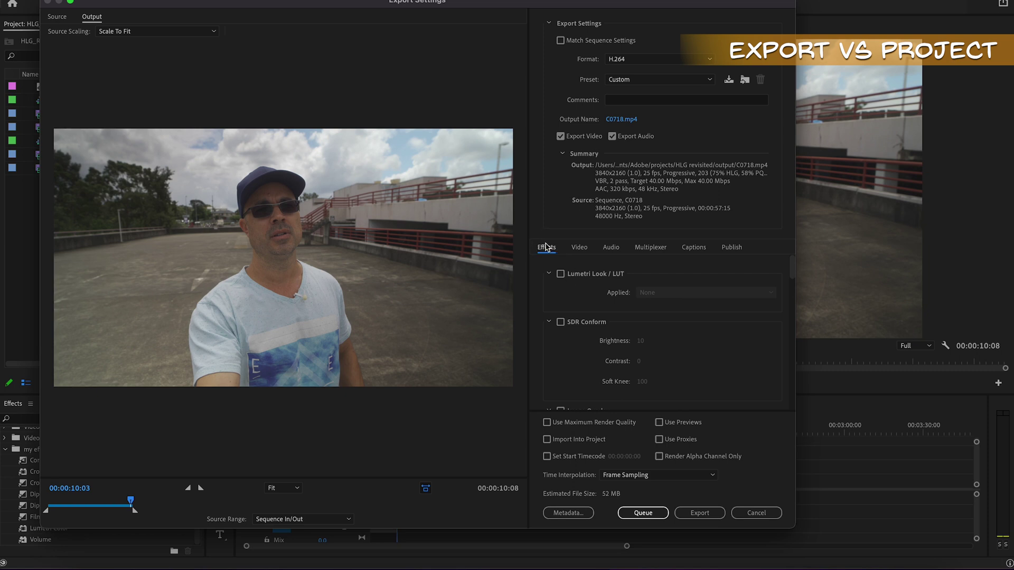
pyautogui.click(756, 512)
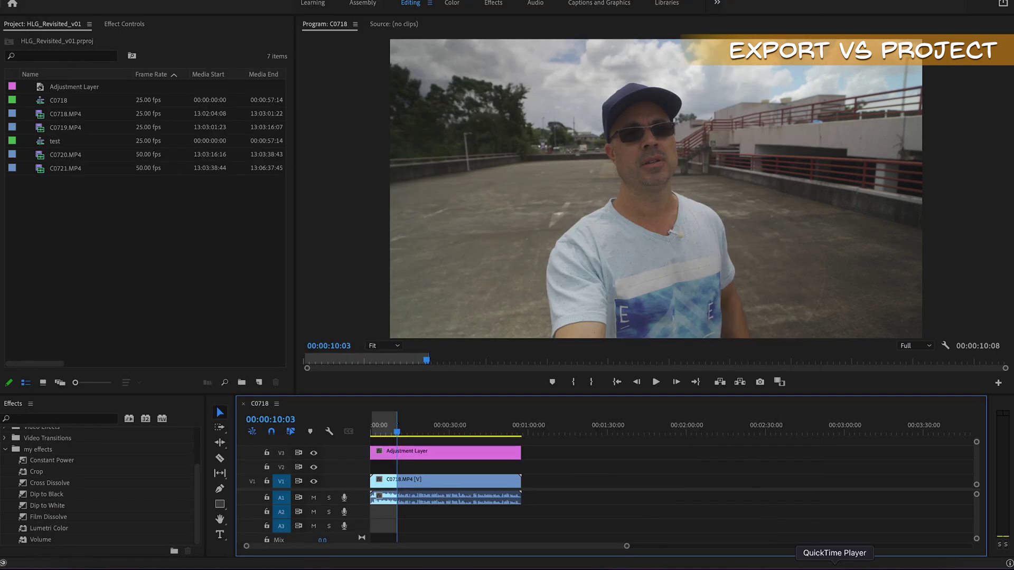
pyautogui.click(834, 566)
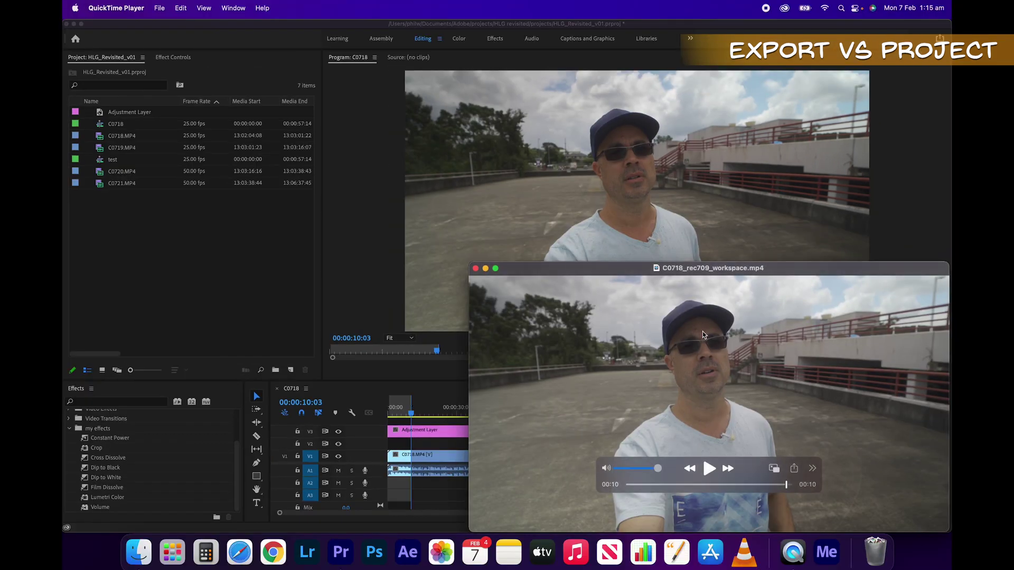
pyautogui.moveTo(720, 302)
pyautogui.moveTo(756, 273); pyautogui.dragTo(753, 273)
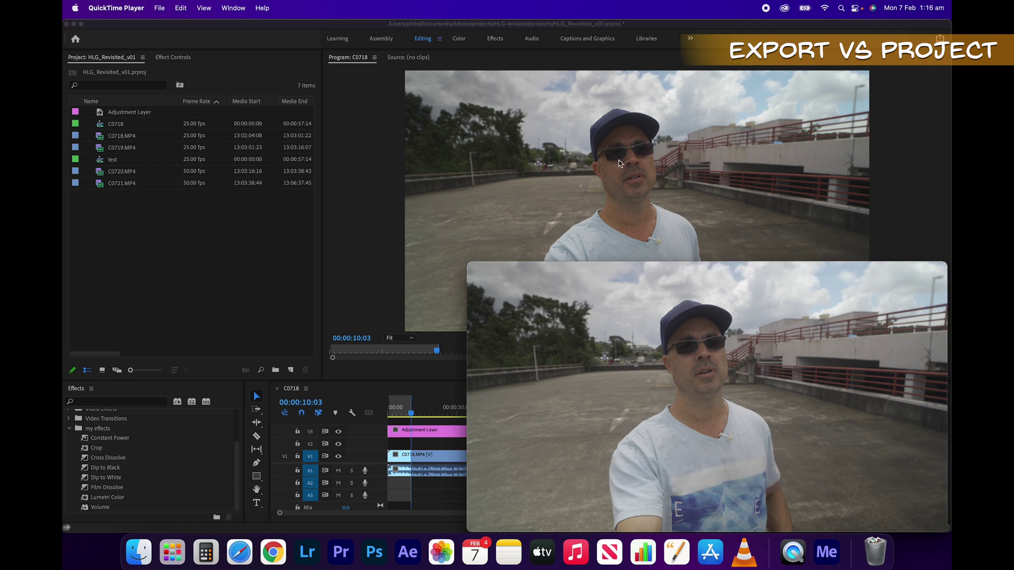
pyautogui.click(462, 444)
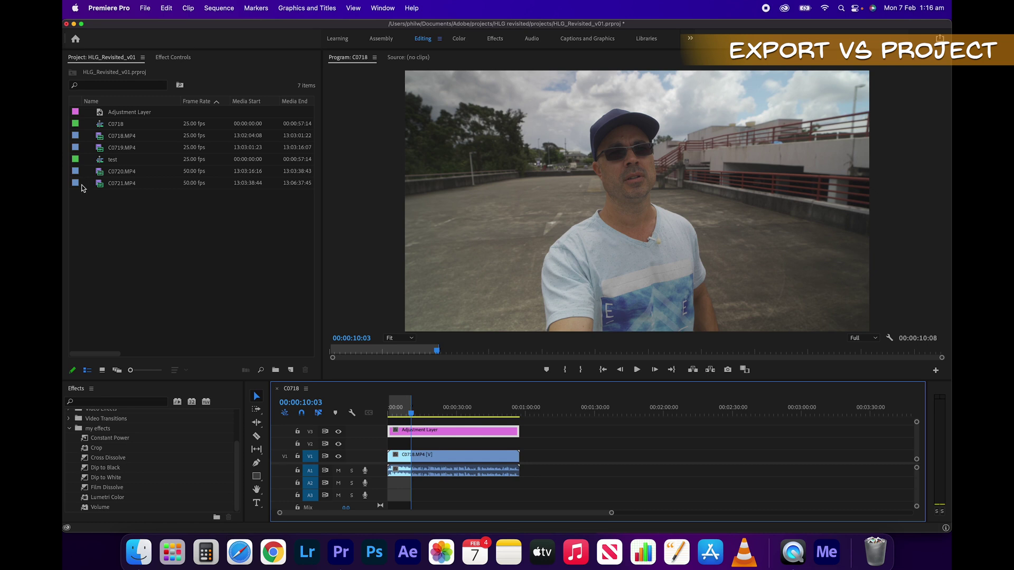
# - Show the Lumetri Scopes panel and arrange it clear of the program view and project columns
pyautogui.click(382, 8)
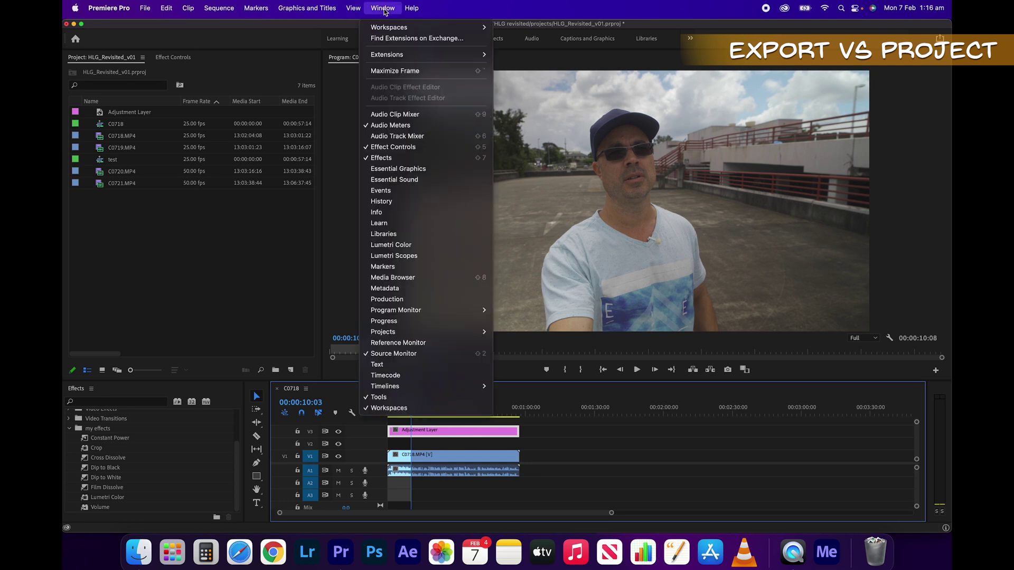
pyautogui.click(411, 257)
pyautogui.moveTo(616, 45); pyautogui.dragTo(344, 29)
pyautogui.moveTo(582, 392); pyautogui.dragTo(464, 362)
pyautogui.moveTo(322, 372); pyautogui.dragTo(438, 357)
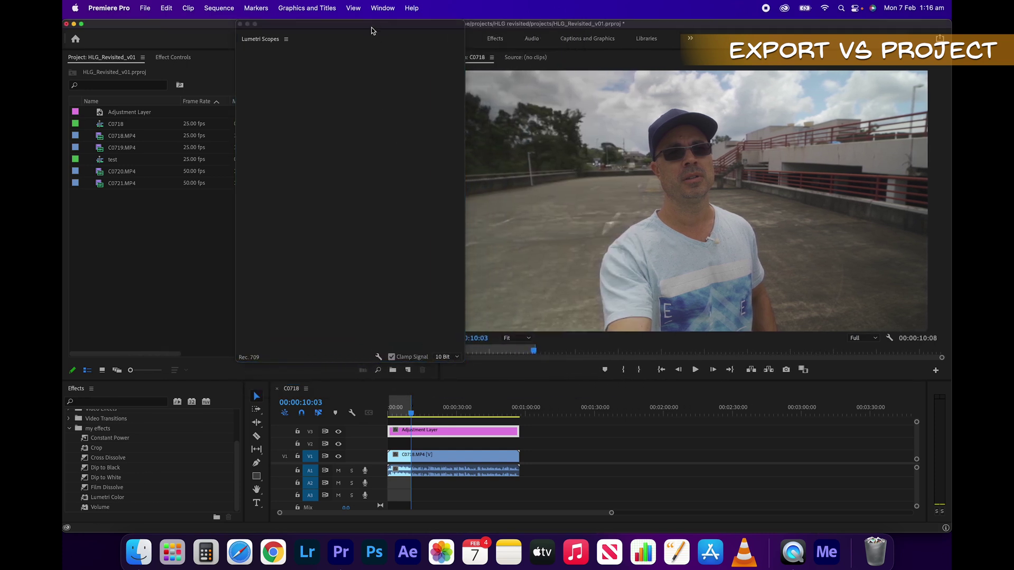
pyautogui.moveTo(372, 28); pyautogui.dragTo(421, 38)
# - Select Lumetri Color, show the adjustment layer's Effect Controls at 00:00:10:08, and enlarge the scopes
pyautogui.click(461, 469)
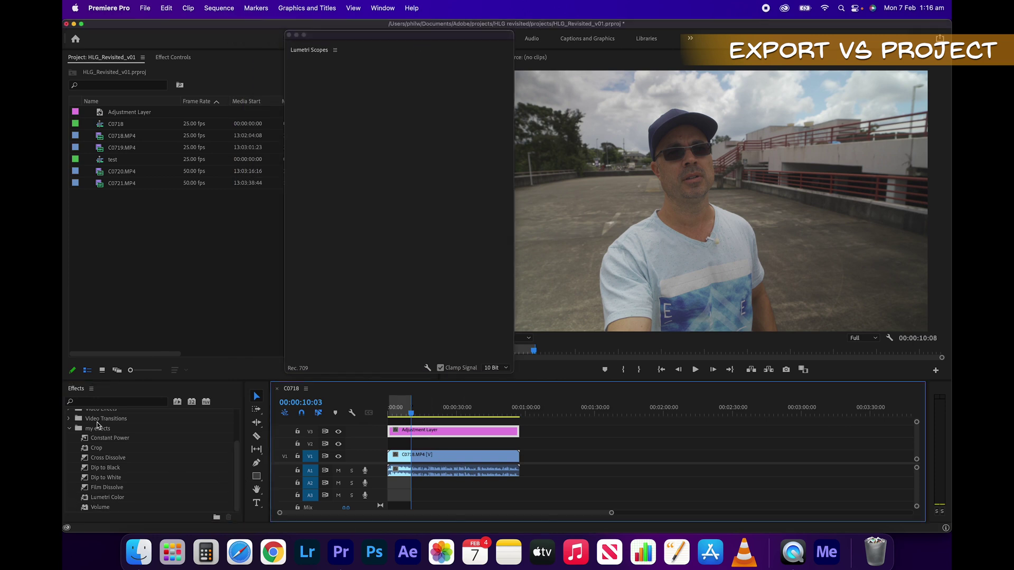
pyautogui.click(112, 496)
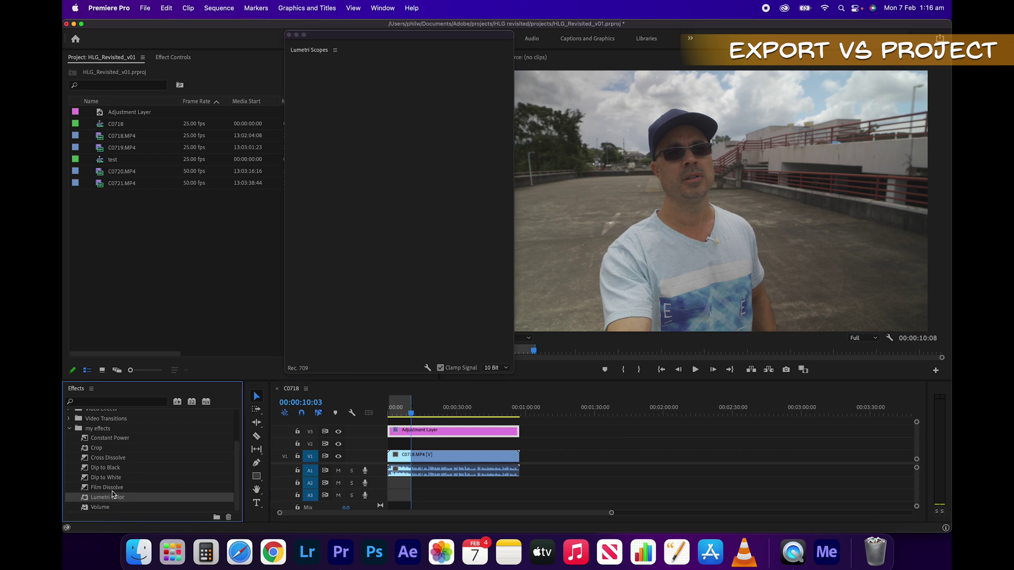
pyautogui.click(169, 58)
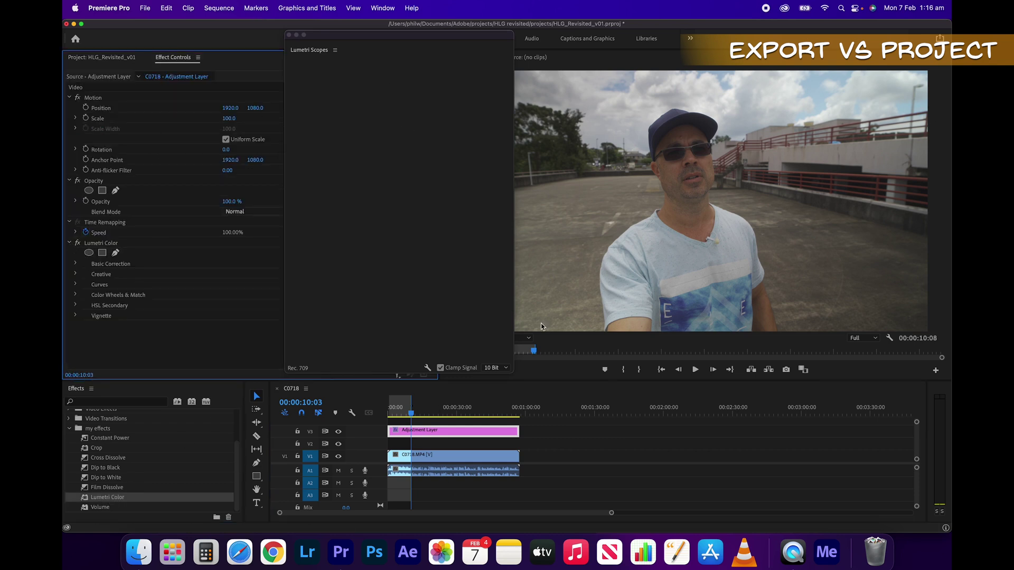
pyautogui.click(411, 416)
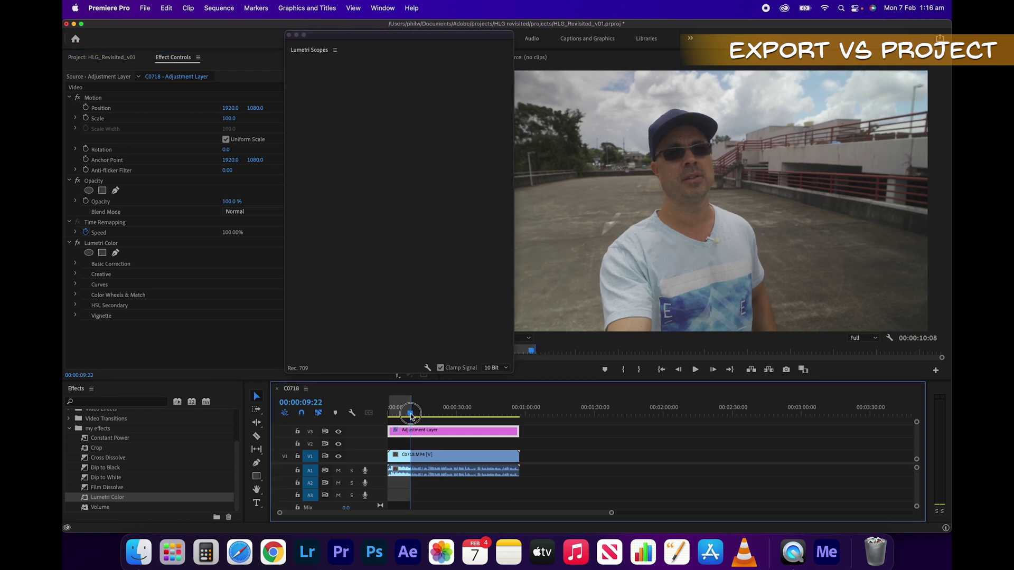
pyautogui.moveTo(513, 373); pyautogui.dragTo(523, 380)
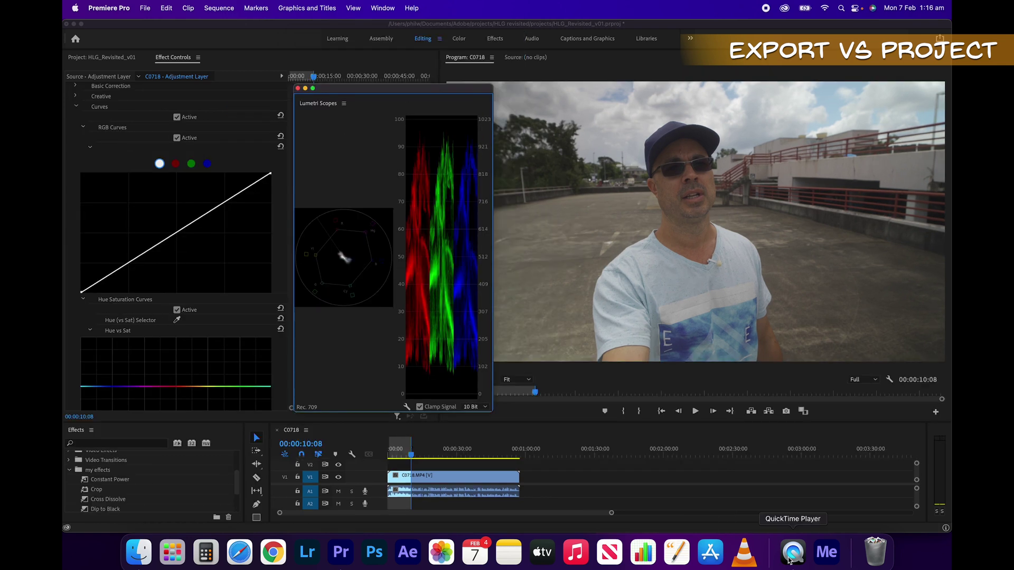
# - Select the adjustment layer and review its Lumetri settings in Effect Controls, then deselect it
pyautogui.click(788, 557)
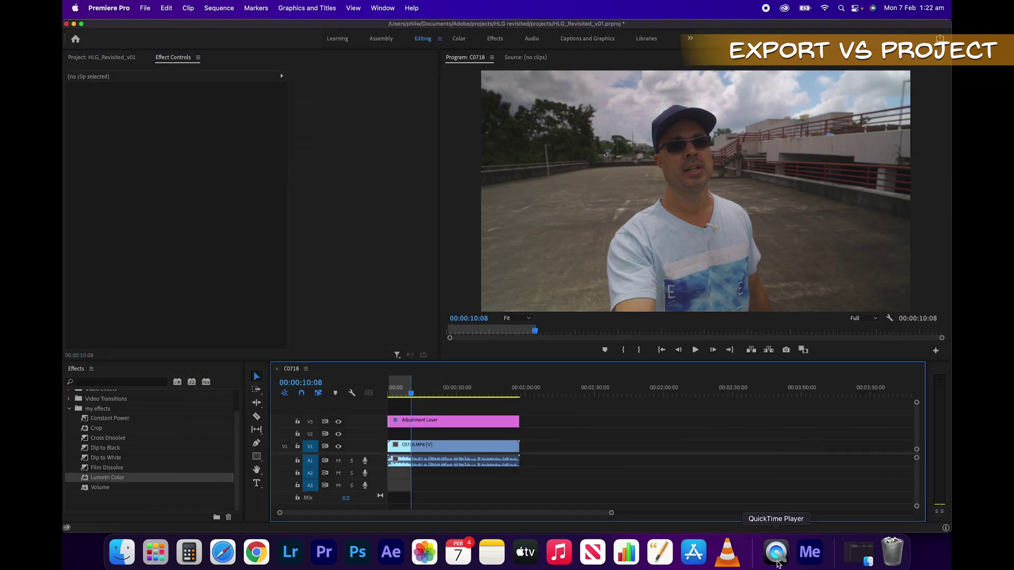
pyautogui.click(453, 421)
pyautogui.scroll(-4, 79, 304)
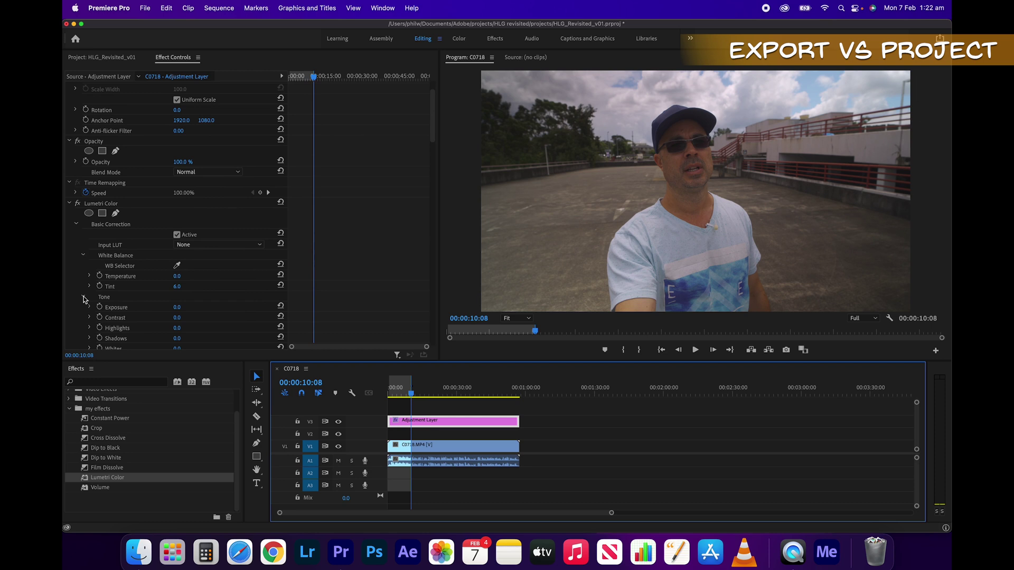
pyautogui.click(93, 290)
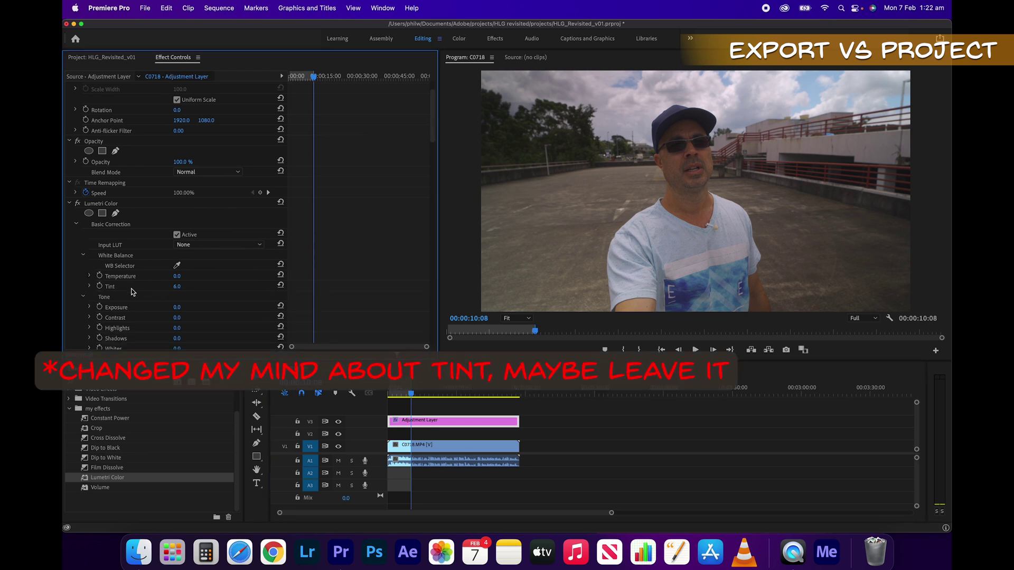
pyautogui.scroll(-10, 72, 292)
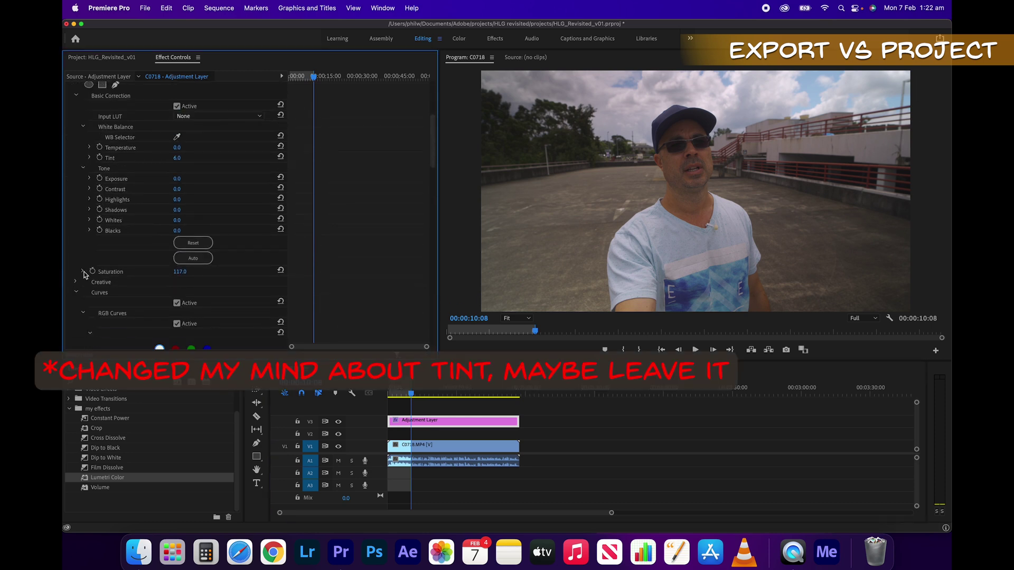
pyautogui.scroll(-1, 71, 327)
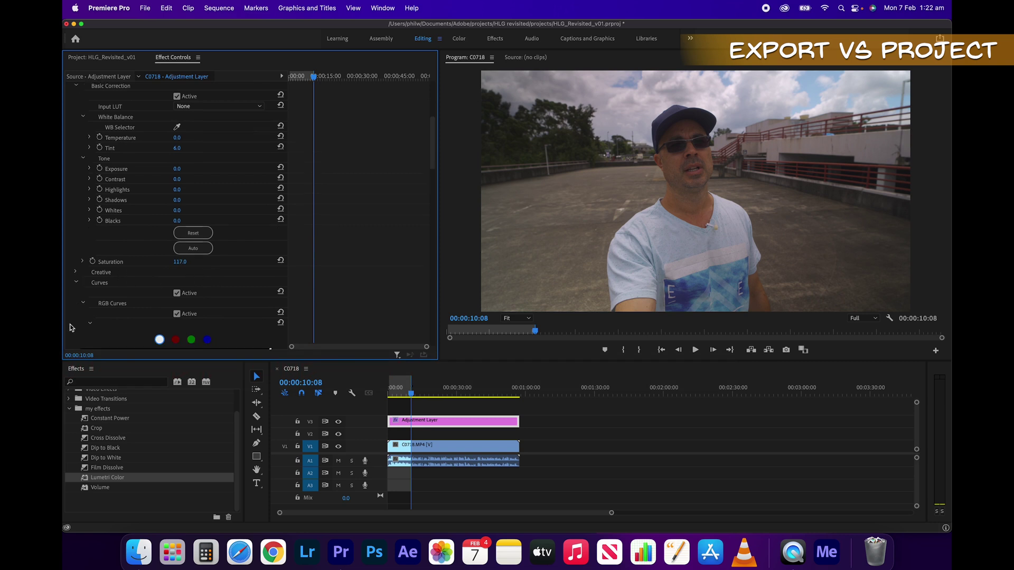
pyautogui.scroll(-12, 72, 327)
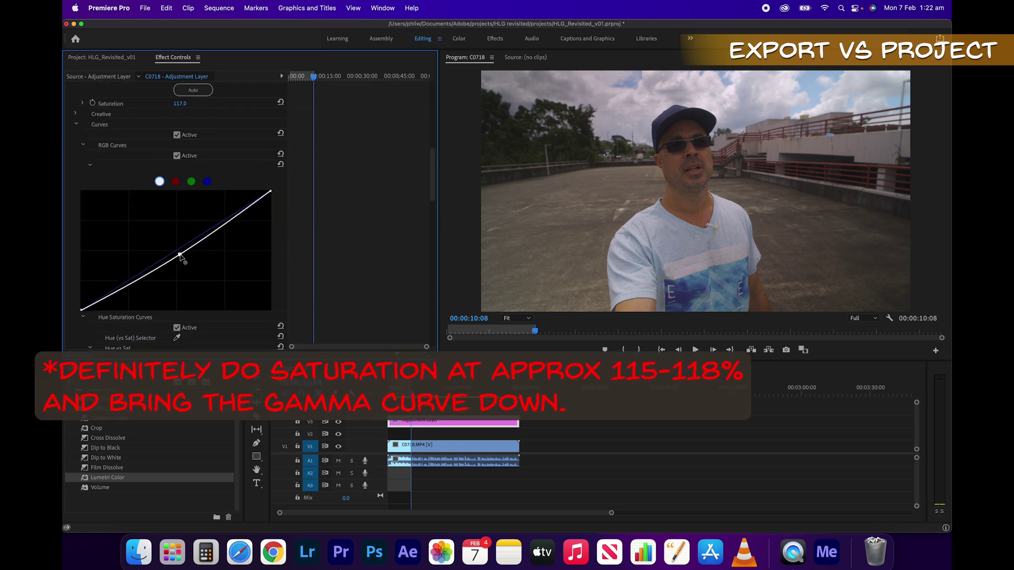
pyautogui.scroll(-5, 180, 257)
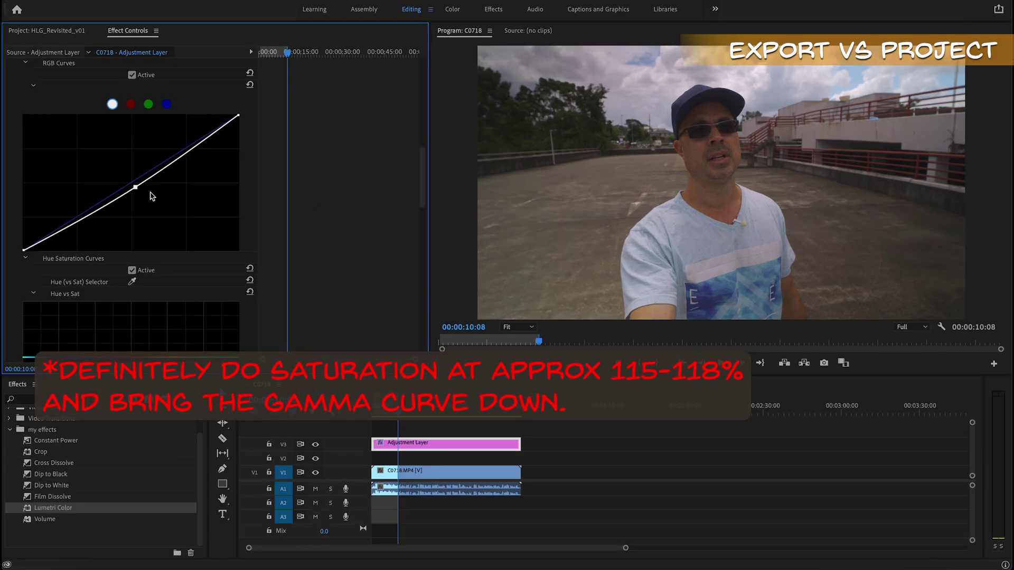
pyautogui.click(633, 506)
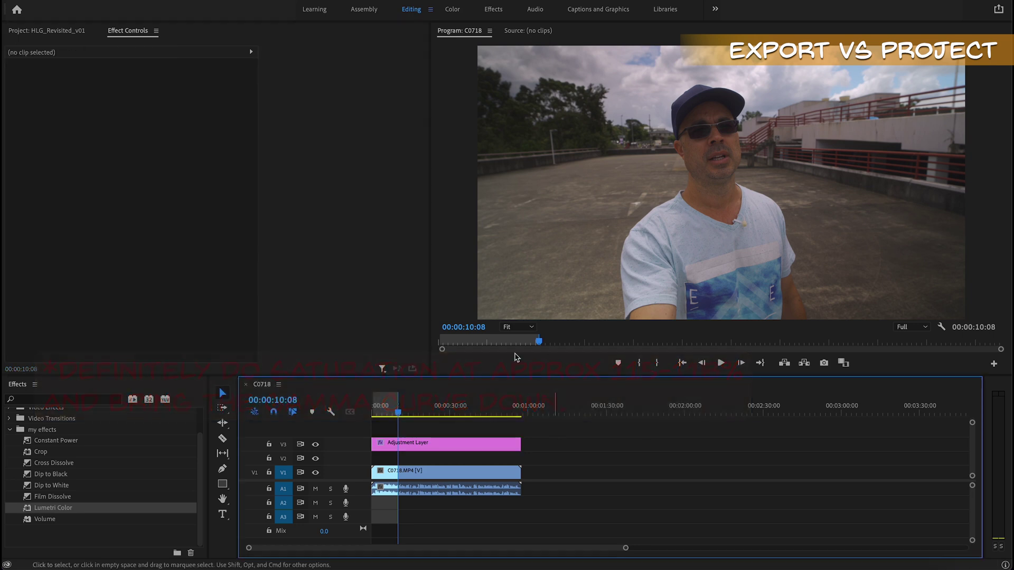
# - Hide the V3 adjustment layer track and open C0718_rec709_workspace_v05.mp4 from the output folder
pyautogui.click(100, 1)
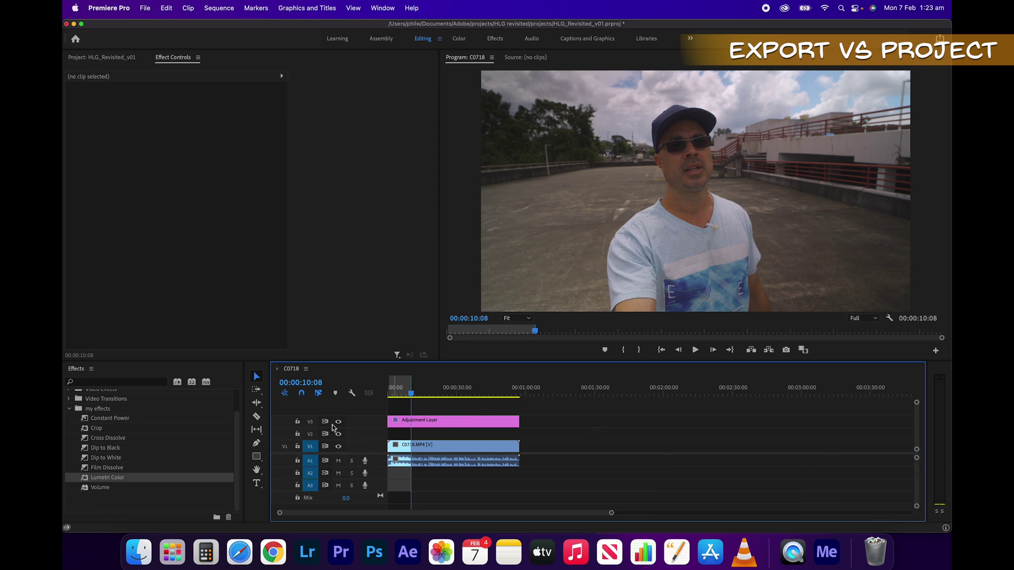
pyautogui.click(338, 421)
pyautogui.click(139, 552)
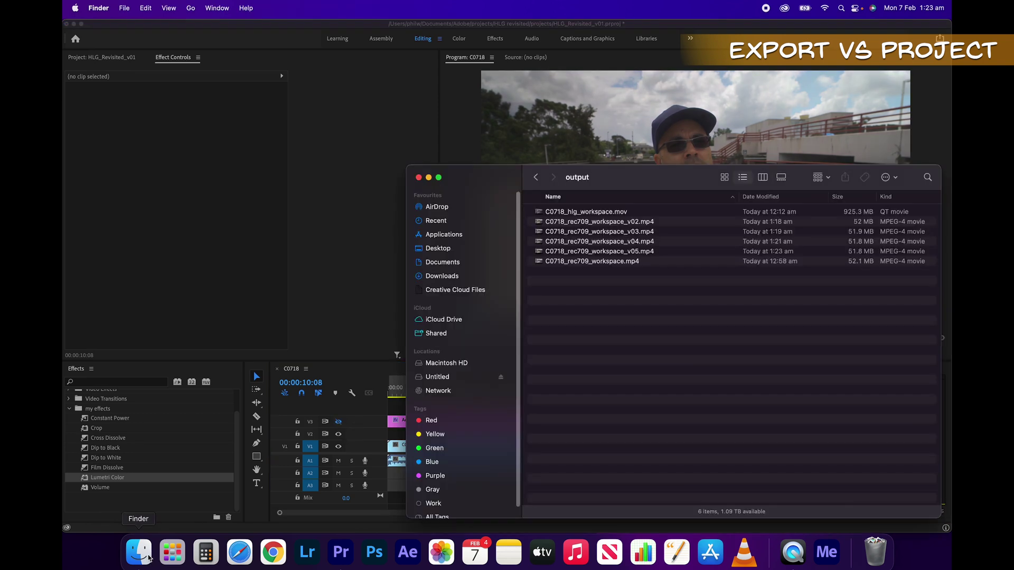
pyautogui.doubleClick(639, 252)
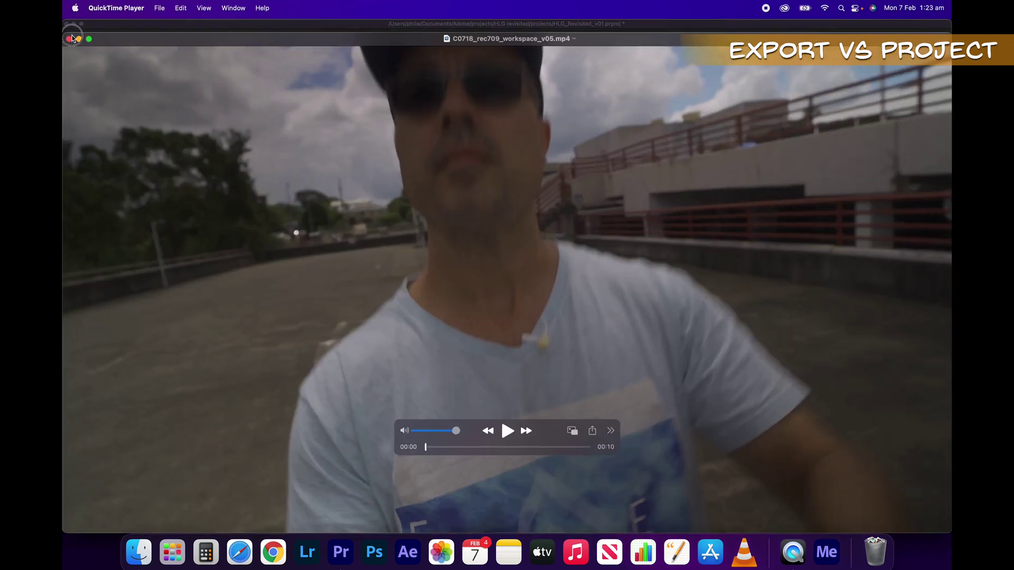
# - Shrink the QuickTime window and scrub C0718_rec709_workspace_v05.mp4 to its 00:10 end beside Premiere
pyautogui.click(88, 38)
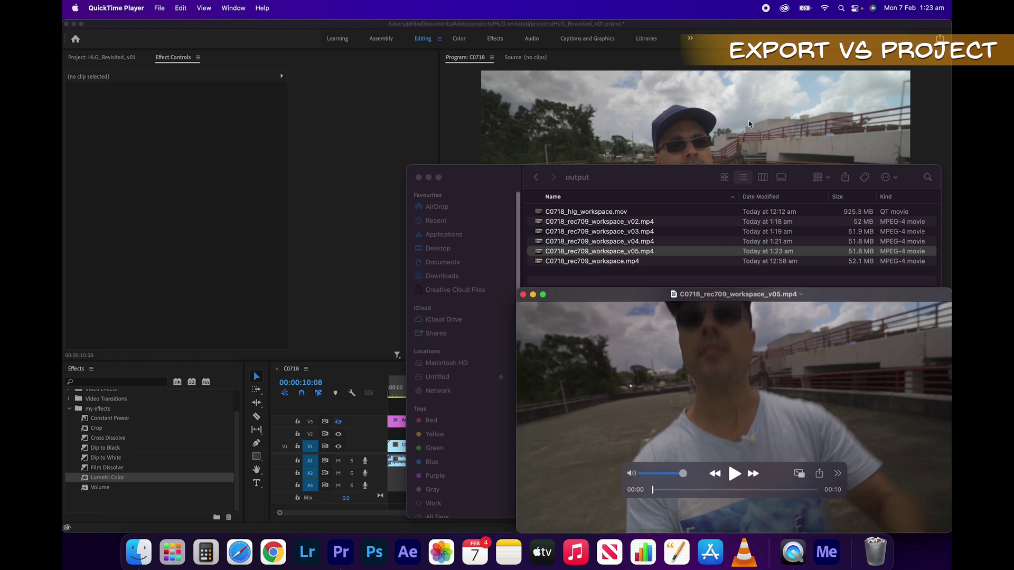
pyautogui.click(742, 66)
pyautogui.click(792, 552)
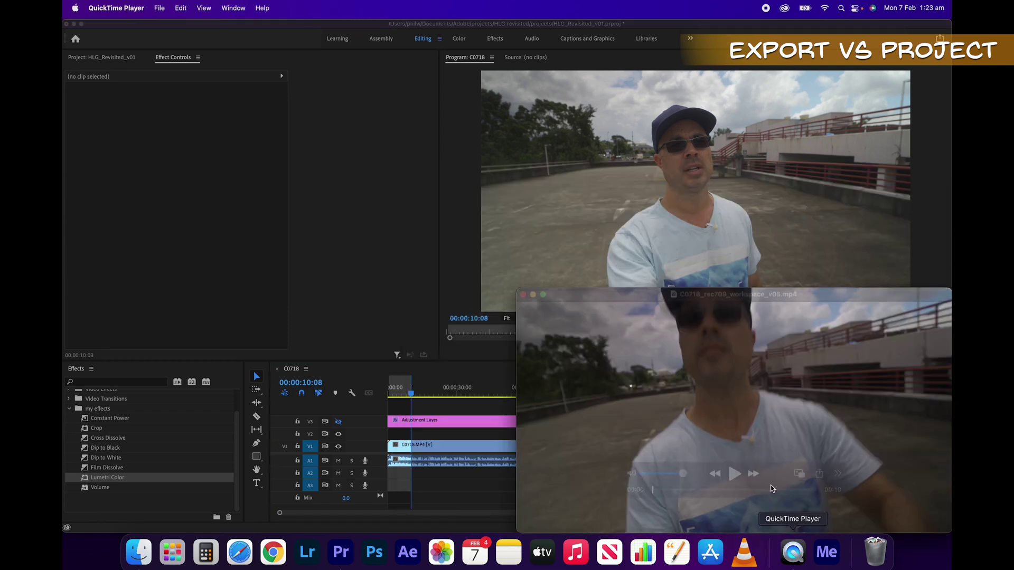
pyautogui.moveTo(774, 495); pyautogui.dragTo(814, 491)
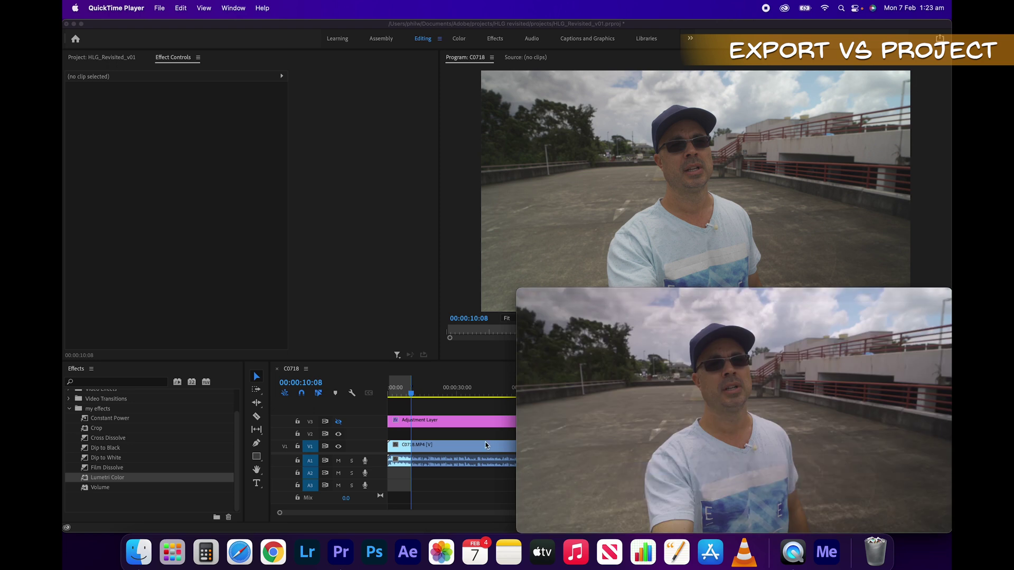
pyautogui.click(402, 421)
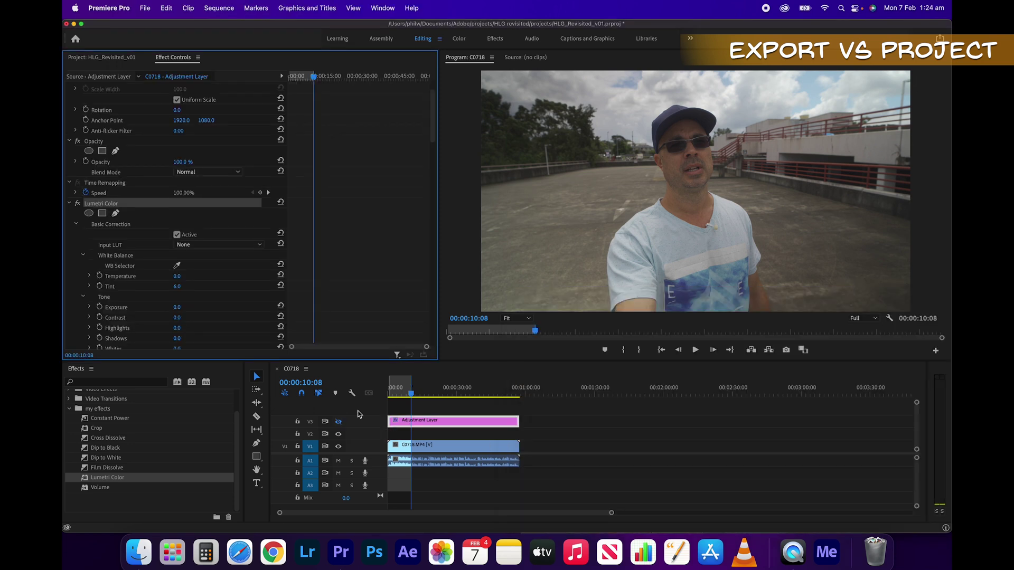
pyautogui.click(338, 422)
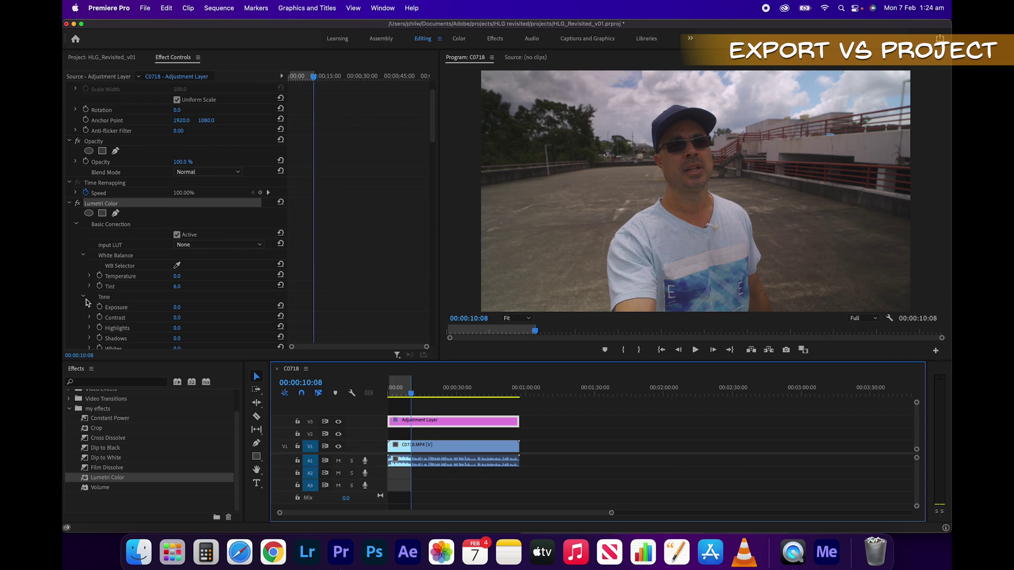
pyautogui.scroll(-3, 73, 278)
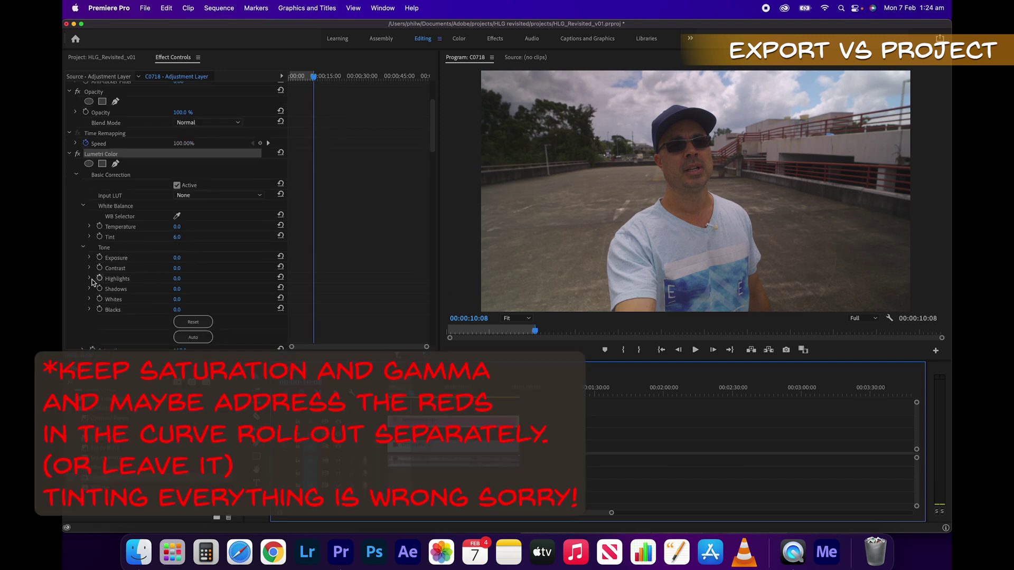
pyautogui.scroll(-6, 179, 241)
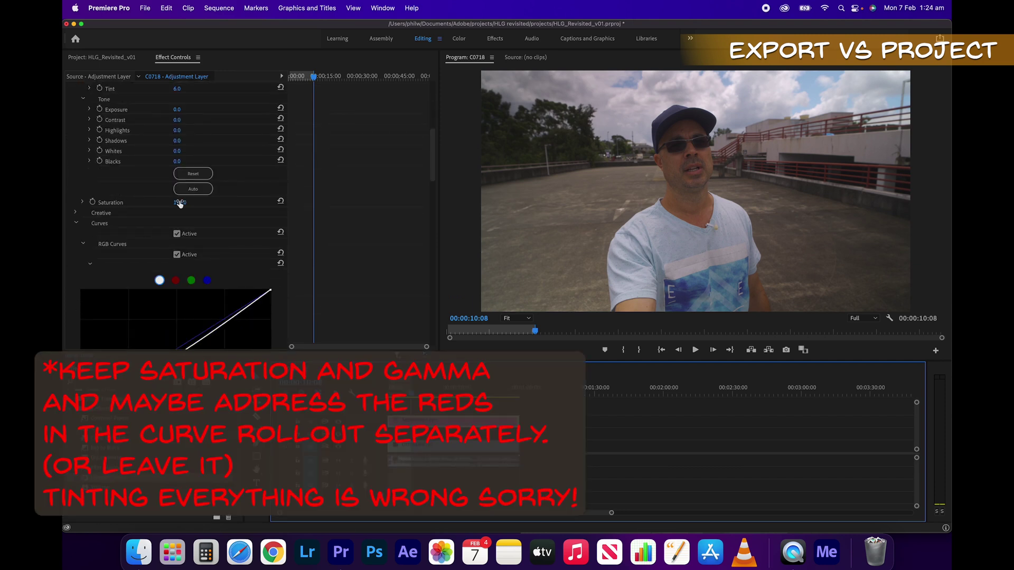
pyautogui.scroll(-5, 88, 283)
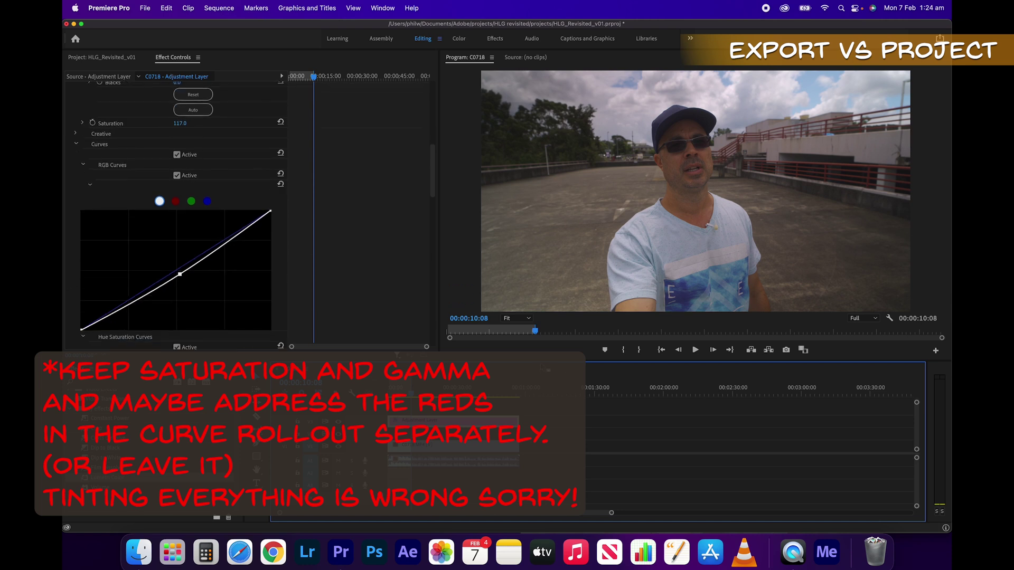
pyautogui.moveTo(517, 359); pyautogui.dragTo(517, 424)
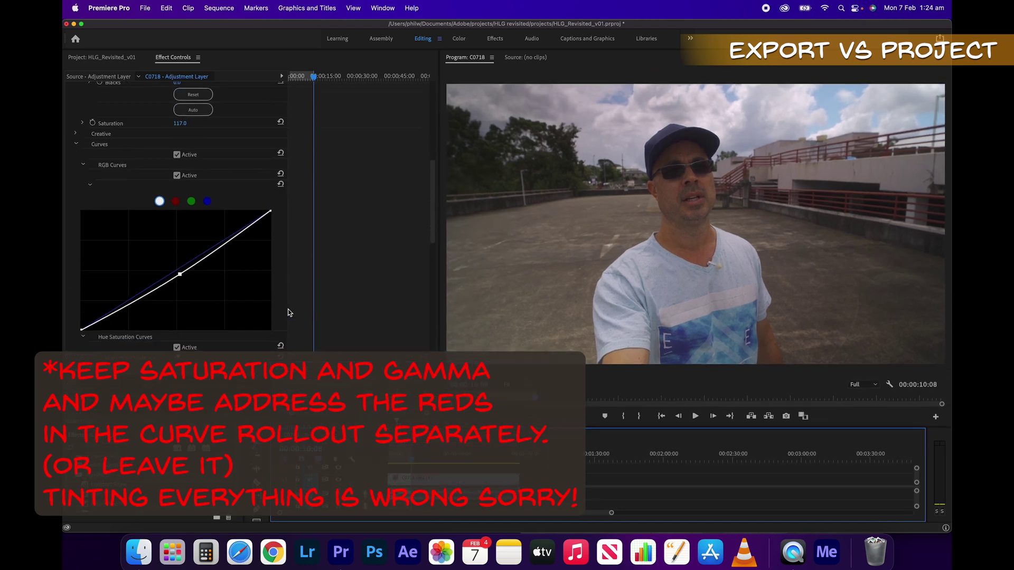
pyautogui.moveTo(287, 311); pyautogui.dragTo(385, 304)
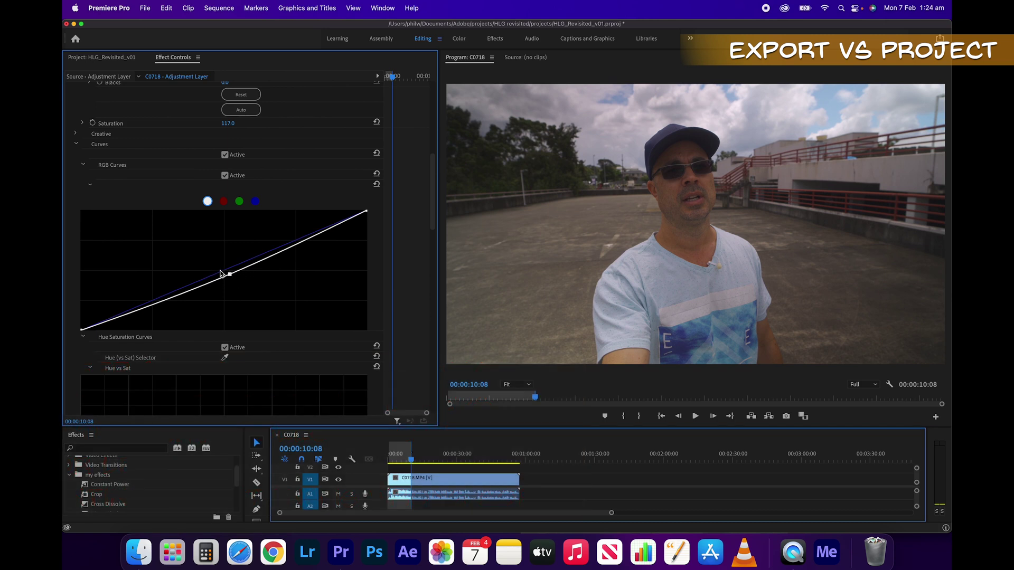
pyautogui.moveTo(379, 316); pyautogui.dragTo(305, 307)
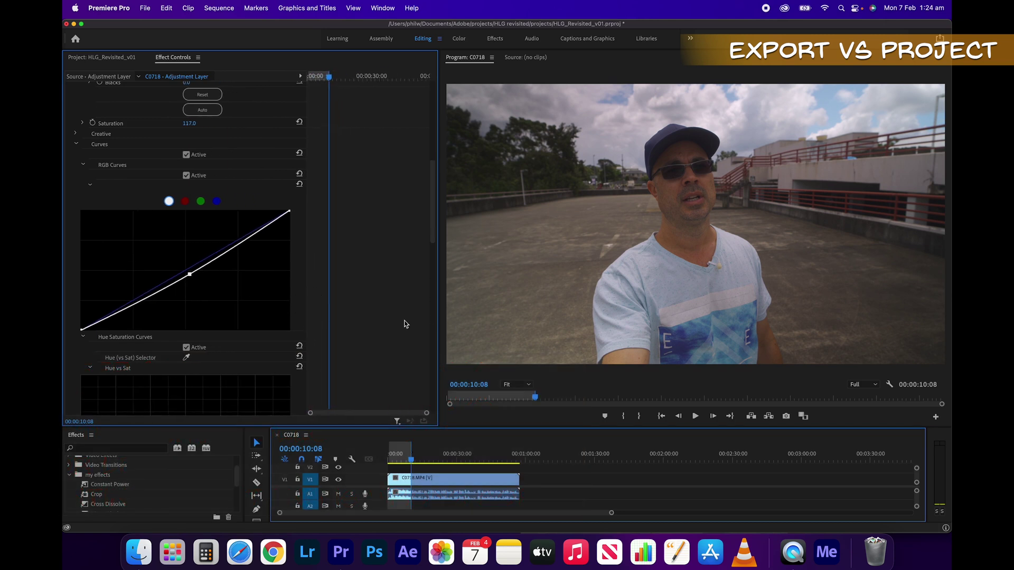
pyautogui.moveTo(525, 426); pyautogui.dragTo(538, 376)
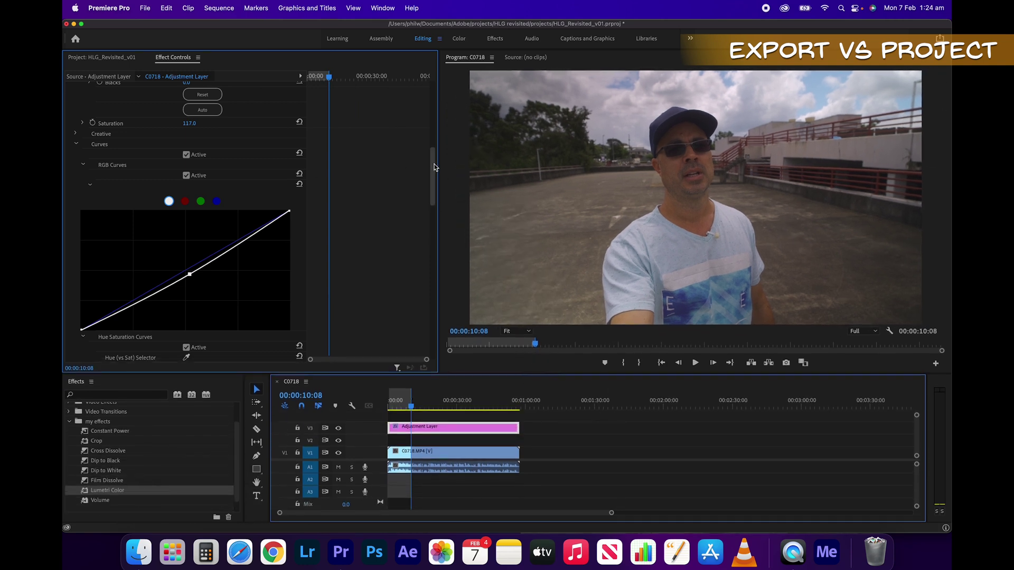
pyautogui.moveTo(434, 165); pyautogui.dragTo(434, 120)
pyautogui.rightClick(100, 119)
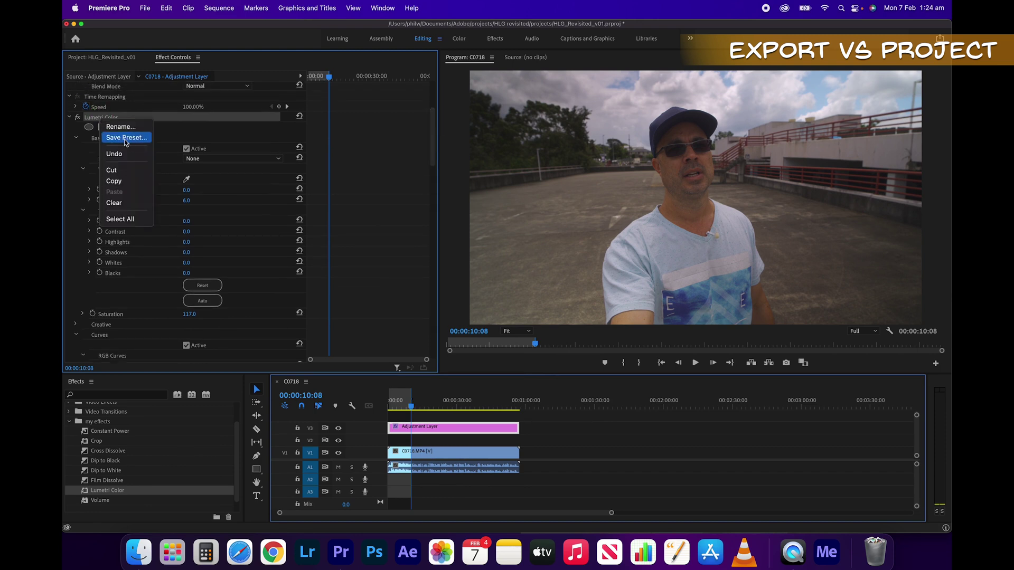
pyautogui.click(600, 424)
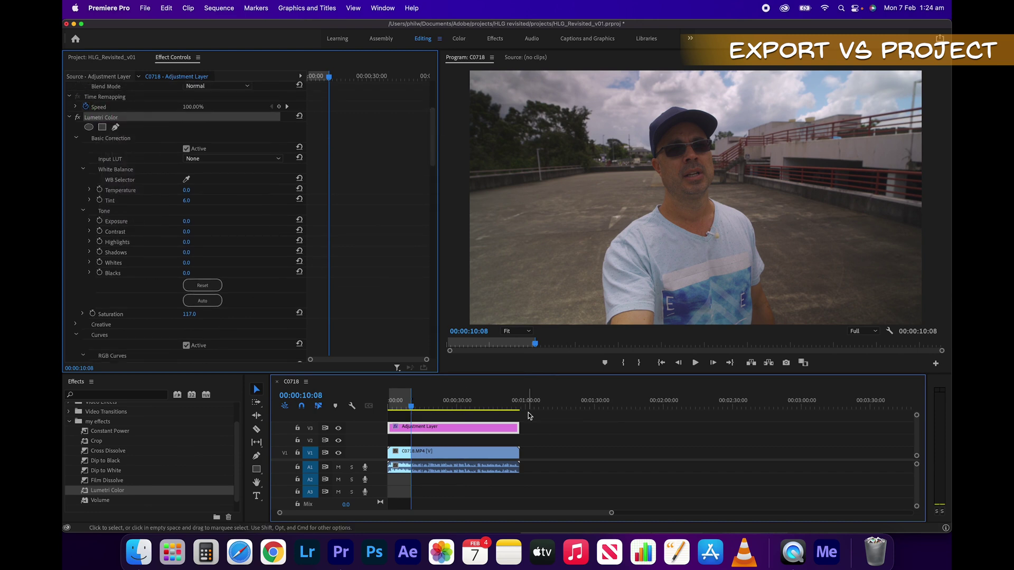
pyautogui.moveTo(413, 410)
pyautogui.mouseDown()
pyautogui.moveTo(507, 405)
pyautogui.moveTo(414, 407)
pyautogui.moveTo(430, 407)
pyautogui.mouseUp()
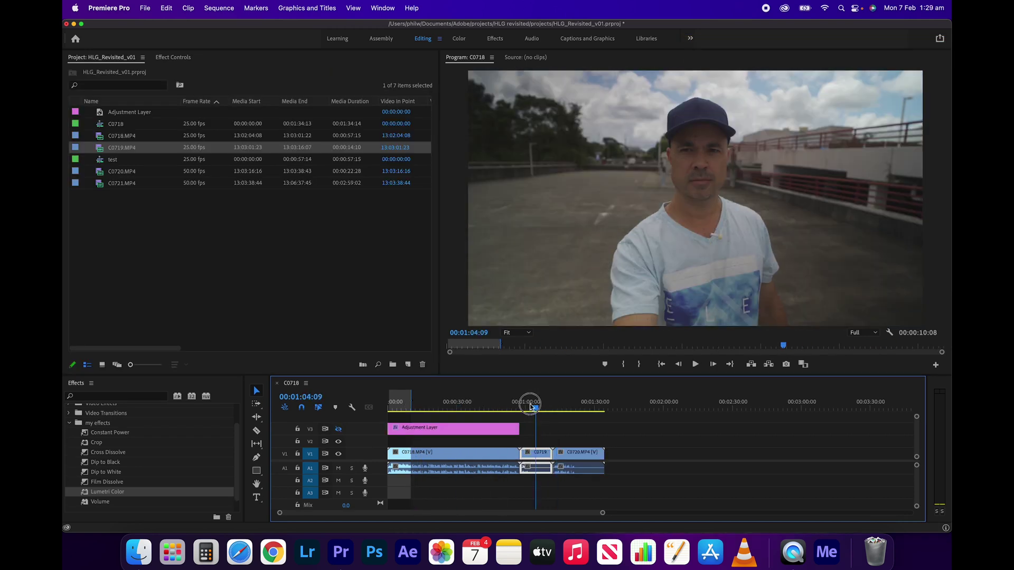
pyautogui.moveTo(530, 406); pyautogui.dragTo(523, 408)
pyautogui.click(554, 410)
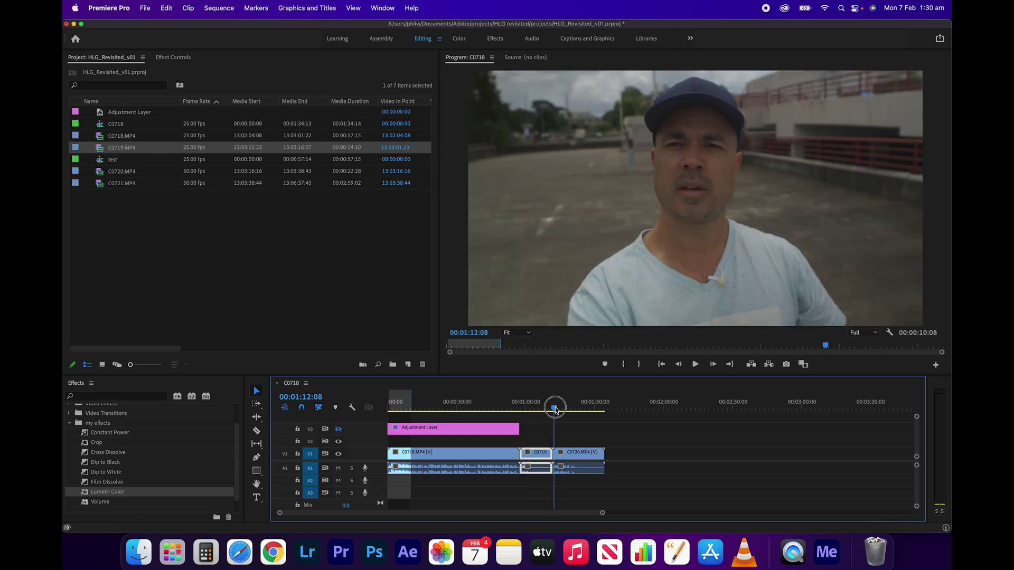
pyautogui.moveTo(521, 408)
pyautogui.mouseDown()
pyautogui.moveTo(594, 408)
pyautogui.moveTo(525, 410)
pyautogui.mouseUp()
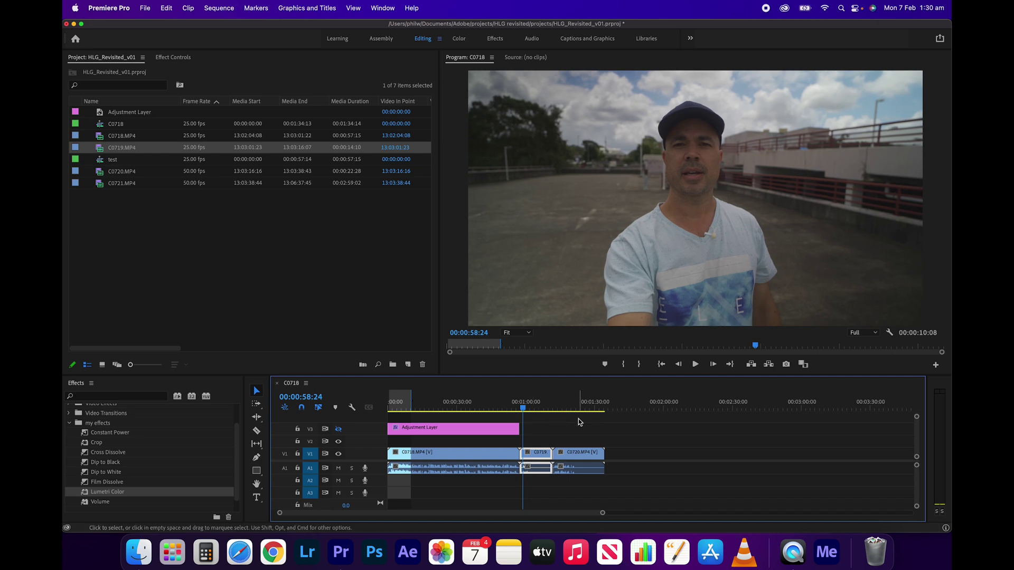
pyautogui.click(554, 405)
pyautogui.press('Left')
pyautogui.press('Left')
pyautogui.press('Left')
pyautogui.press('Left')
pyautogui.press('Left')
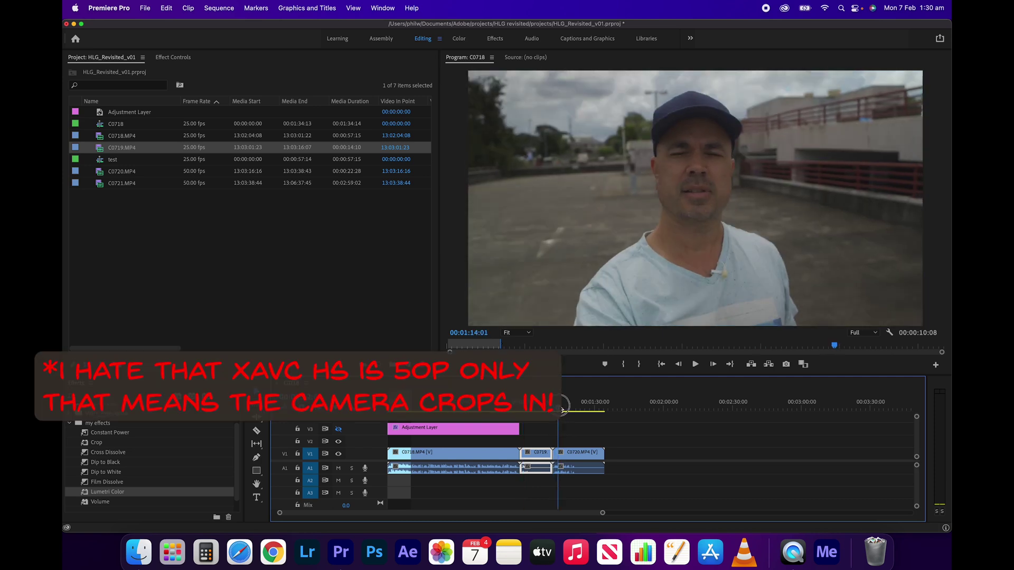
pyautogui.click(561, 406)
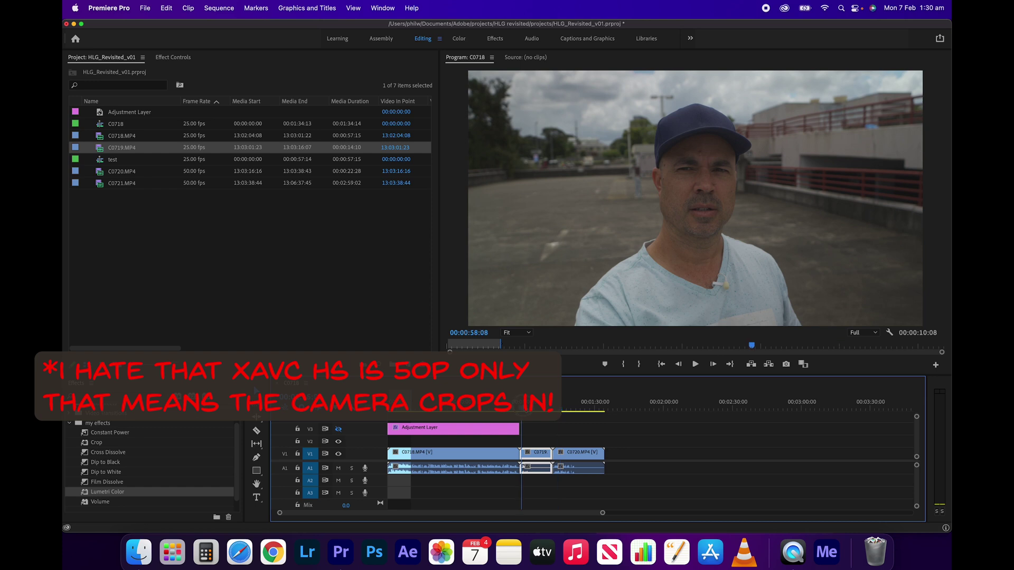
pyautogui.click(521, 407)
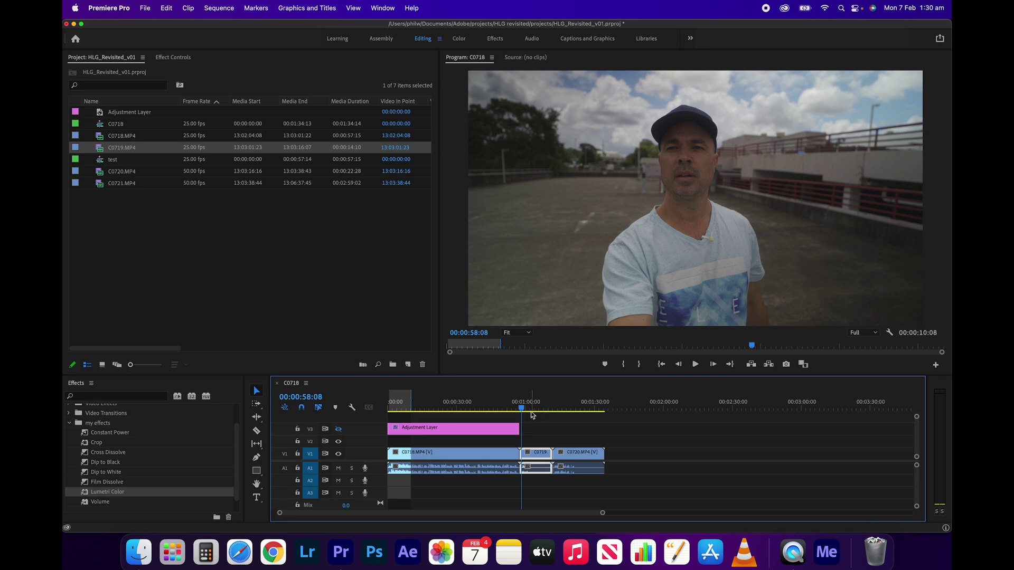
pyautogui.moveTo(522, 408)
pyautogui.mouseDown()
pyautogui.moveTo(615, 408)
pyautogui.moveTo(523, 406)
pyautogui.mouseUp()
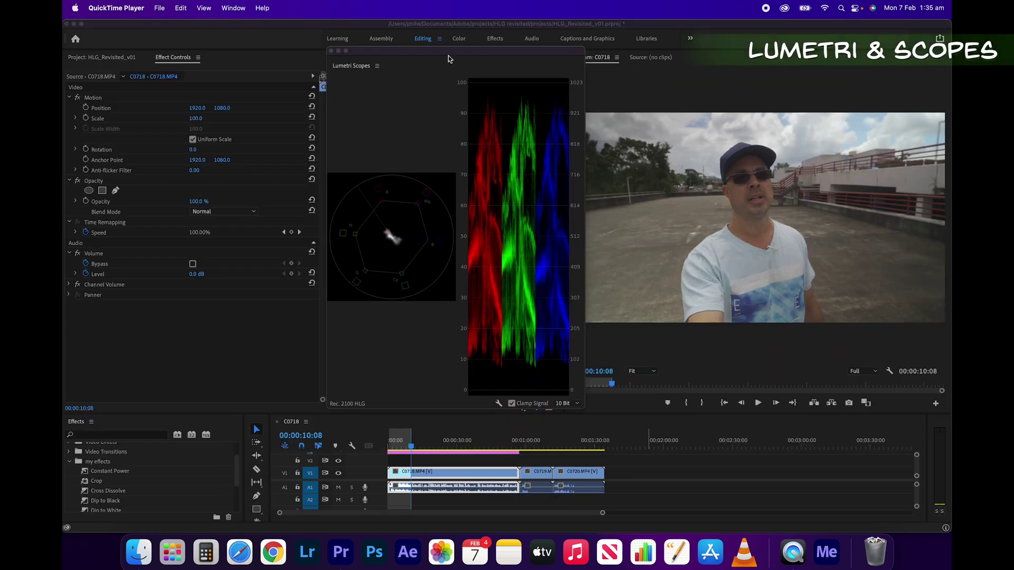
# - Set the C0718 sequence's working colour space to Rec. 709 in Sequence Settings
pyautogui.click(455, 56)
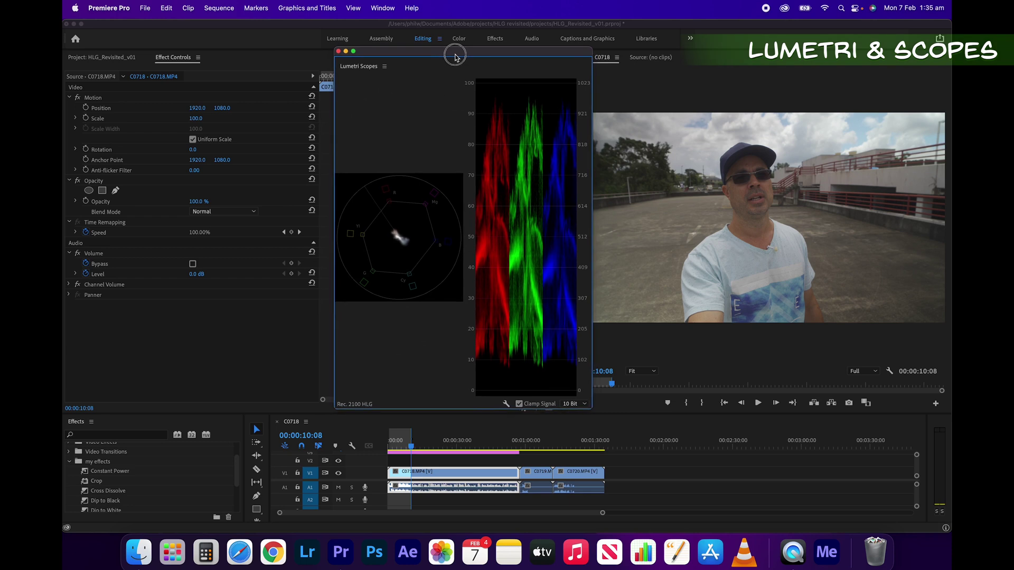
pyautogui.moveTo(455, 56); pyautogui.dragTo(446, 56)
pyautogui.moveTo(583, 407); pyautogui.dragTo(586, 407)
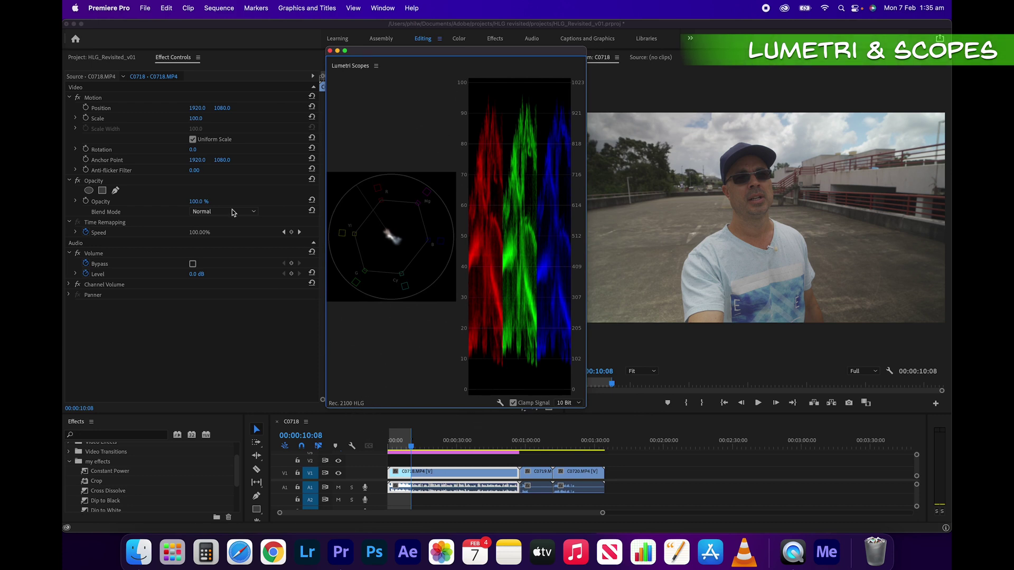
pyautogui.click(105, 58)
pyautogui.click(112, 125)
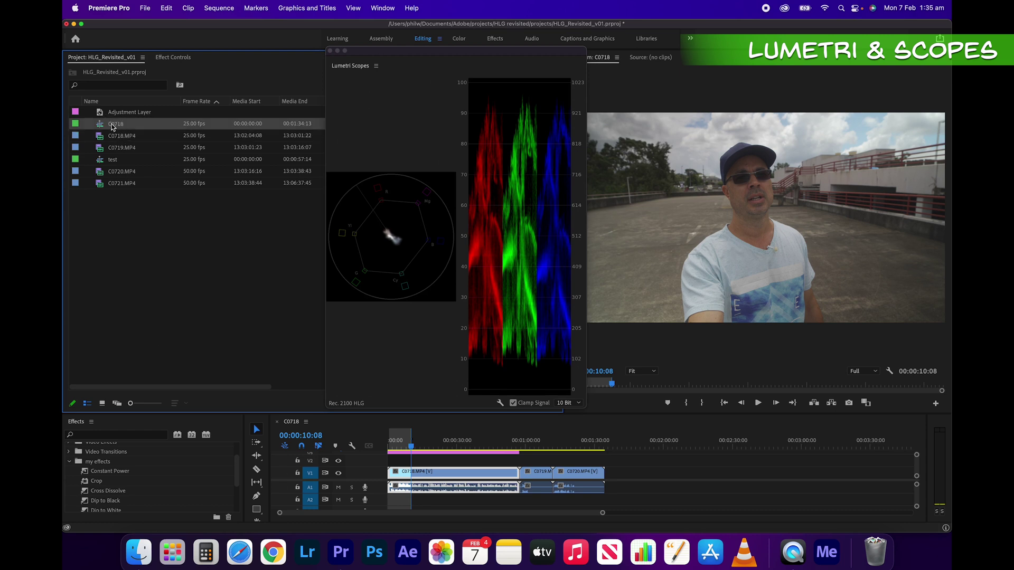
pyautogui.rightClick(99, 126)
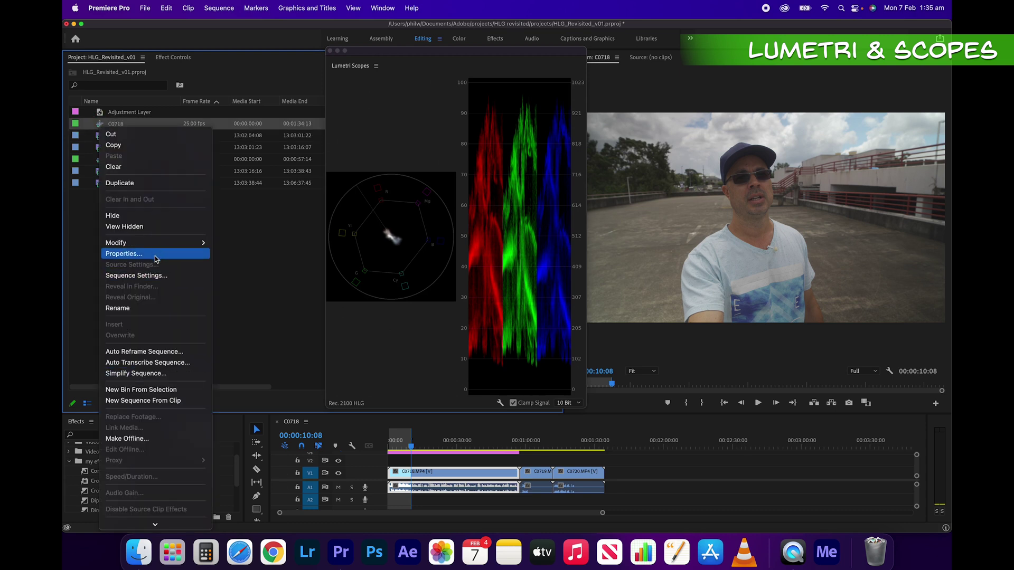
pyautogui.click(136, 275)
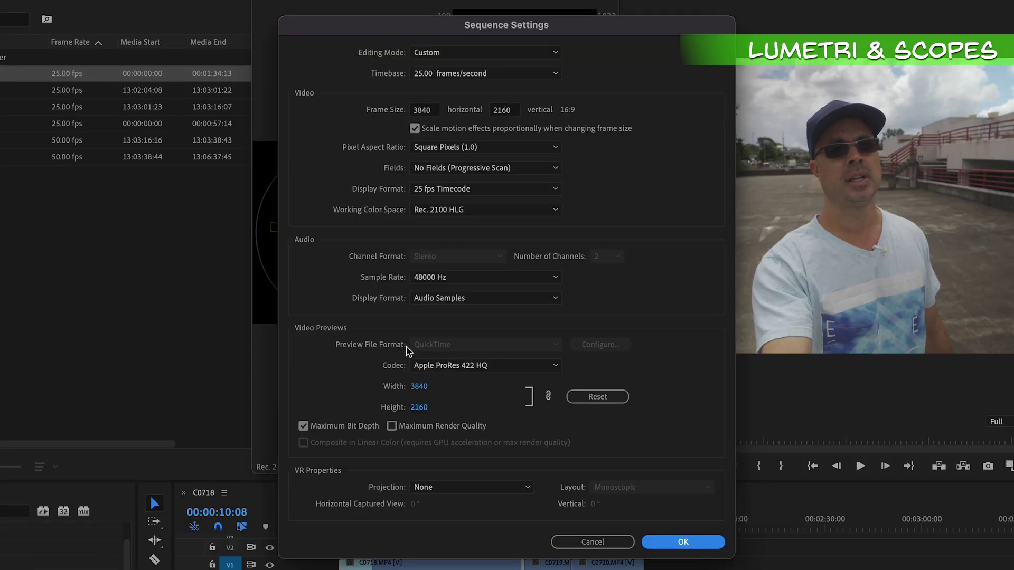
pyautogui.click(450, 210)
pyautogui.click(439, 220)
pyautogui.click(683, 541)
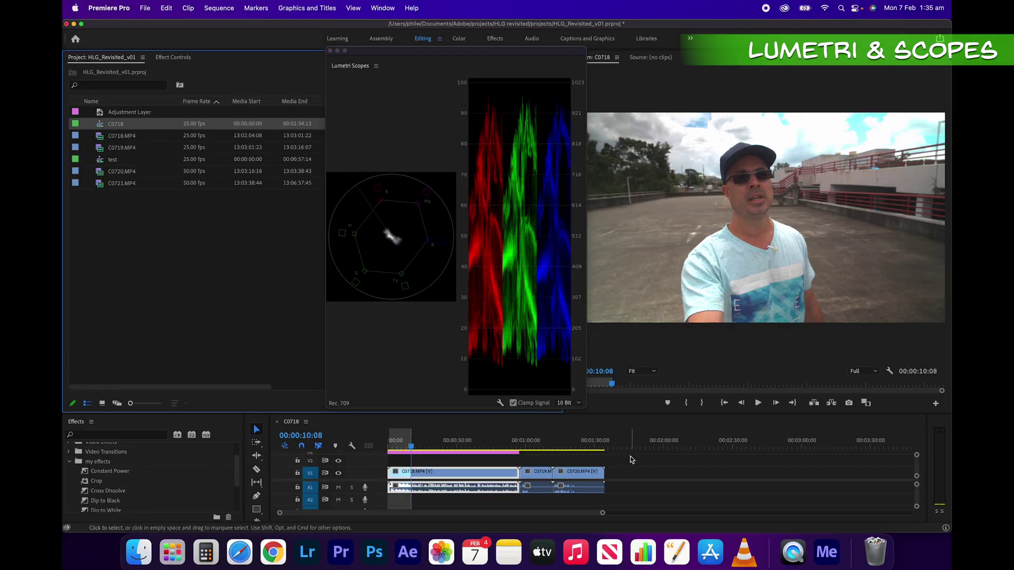
# - Interpret C0718.MP4 with a Rec. 709 colour space override, then nudge the playhead later
pyautogui.click(100, 136)
pyautogui.rightClick(100, 136)
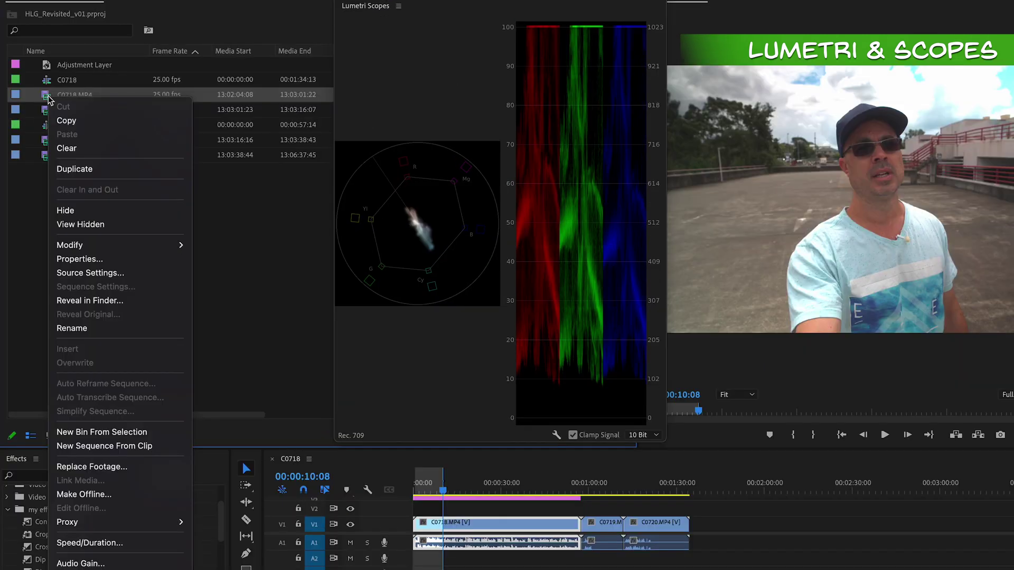
pyautogui.moveTo(132, 245)
pyautogui.click(222, 260)
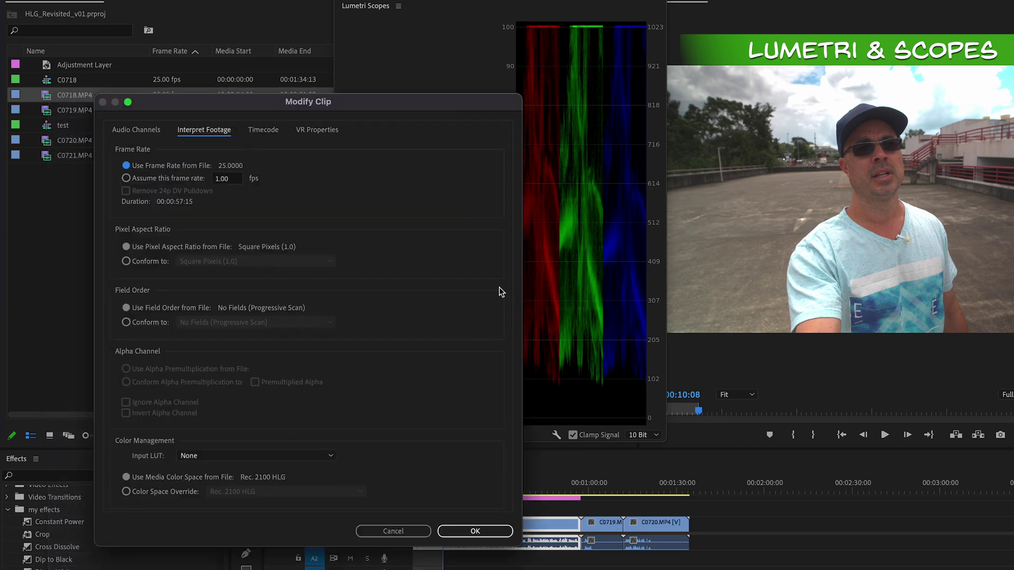
pyautogui.click(136, 495)
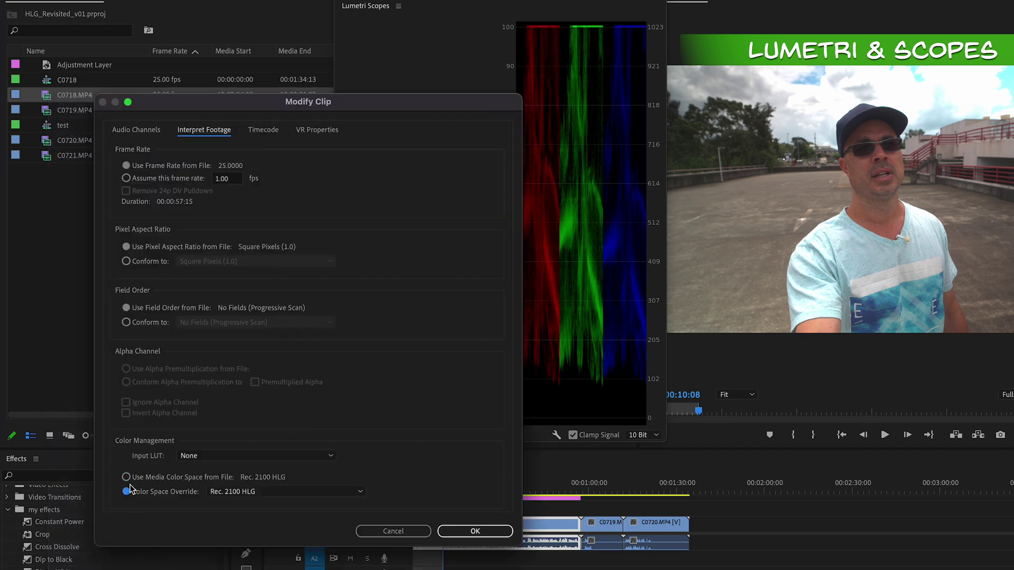
pyautogui.click(285, 491)
pyautogui.click(240, 367)
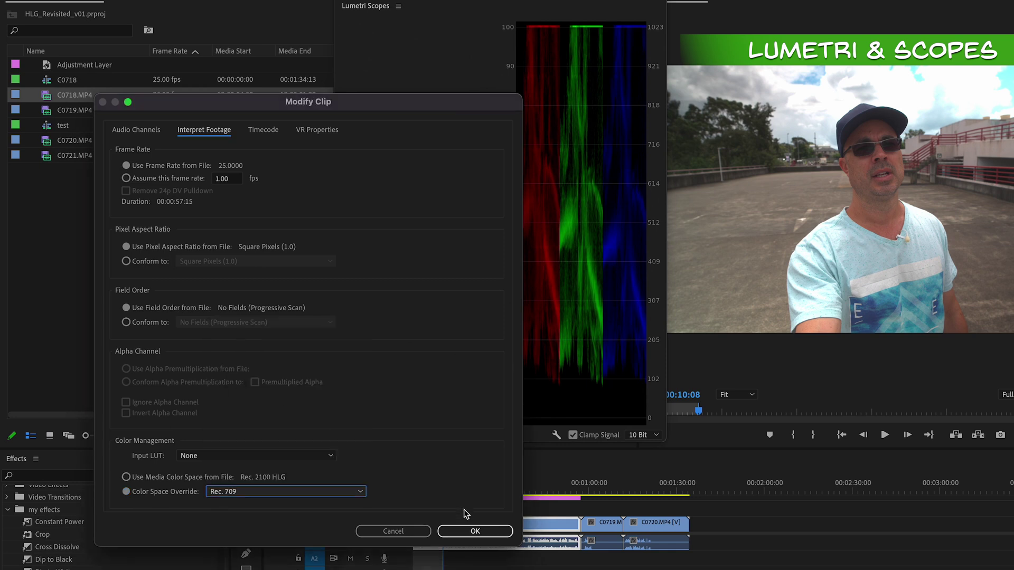
pyautogui.click(475, 531)
pyautogui.click(415, 447)
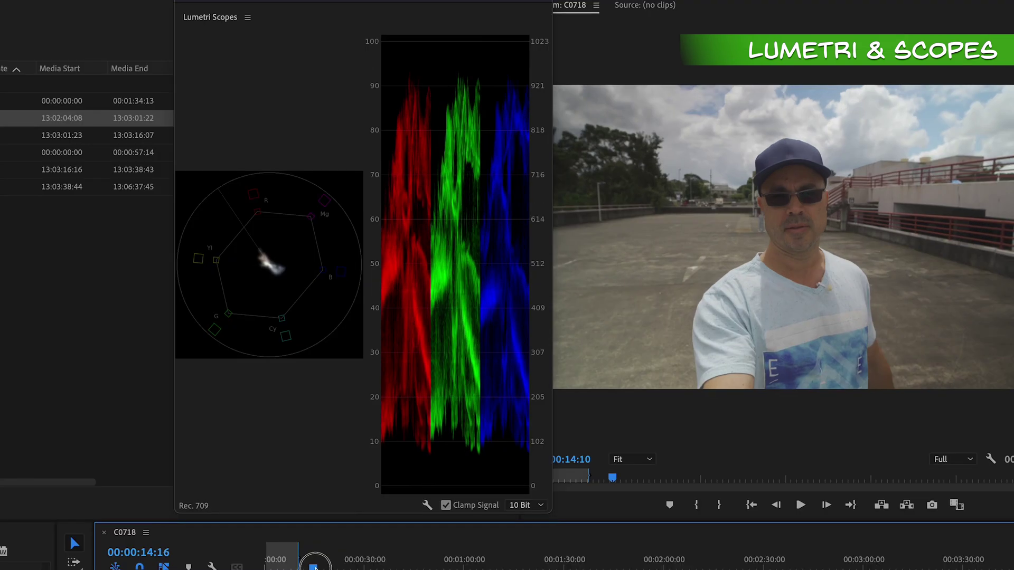
pyautogui.moveTo(317, 565)
pyautogui.mouseDown()
pyautogui.moveTo(308, 566)
pyautogui.moveTo(316, 565)
pyautogui.mouseUp()
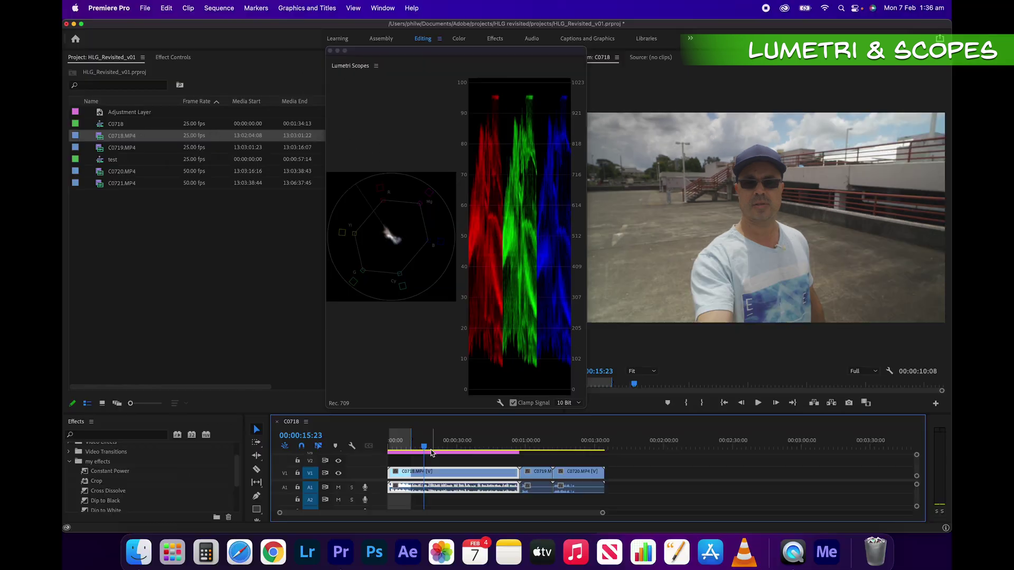
pyautogui.click(336, 567)
pyautogui.moveTo(437, 447); pyautogui.dragTo(430, 447)
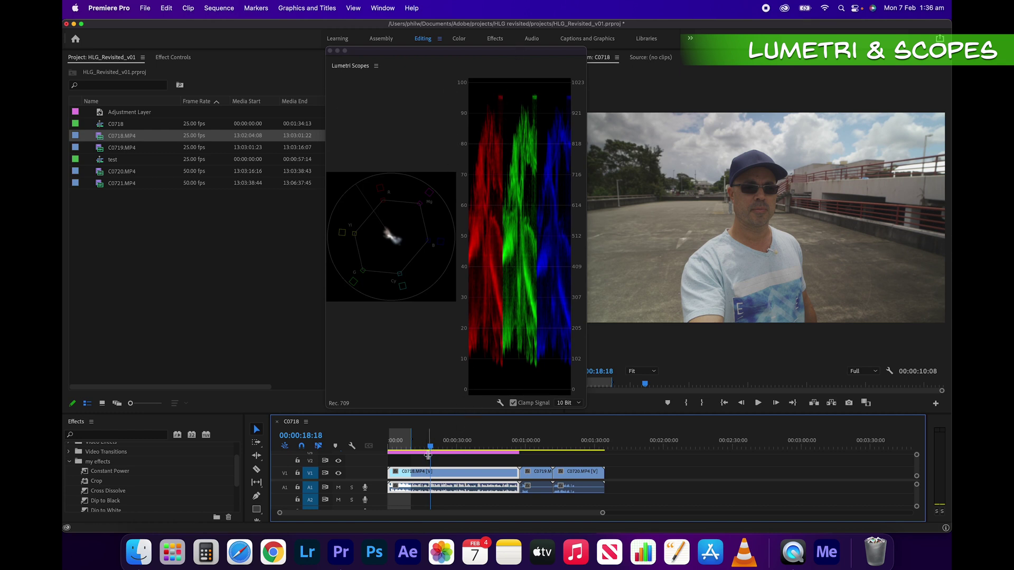
pyautogui.moveTo(432, 447); pyautogui.dragTo(424, 447)
# - Apply Lumetri Color from the Effects panel to the C0718.MP4 clip
pyautogui.click(173, 57)
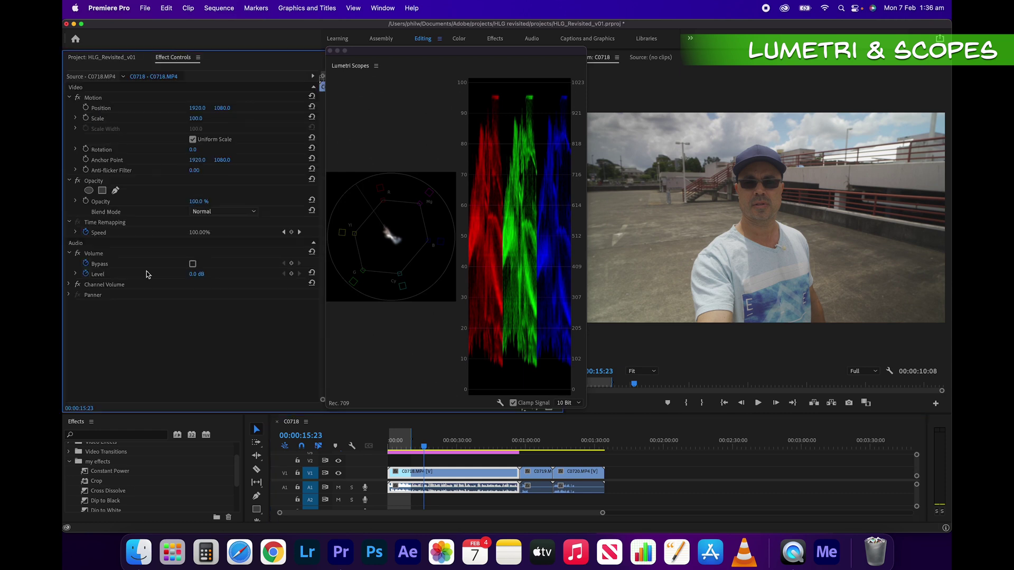
pyautogui.scroll(-3, 101, 488)
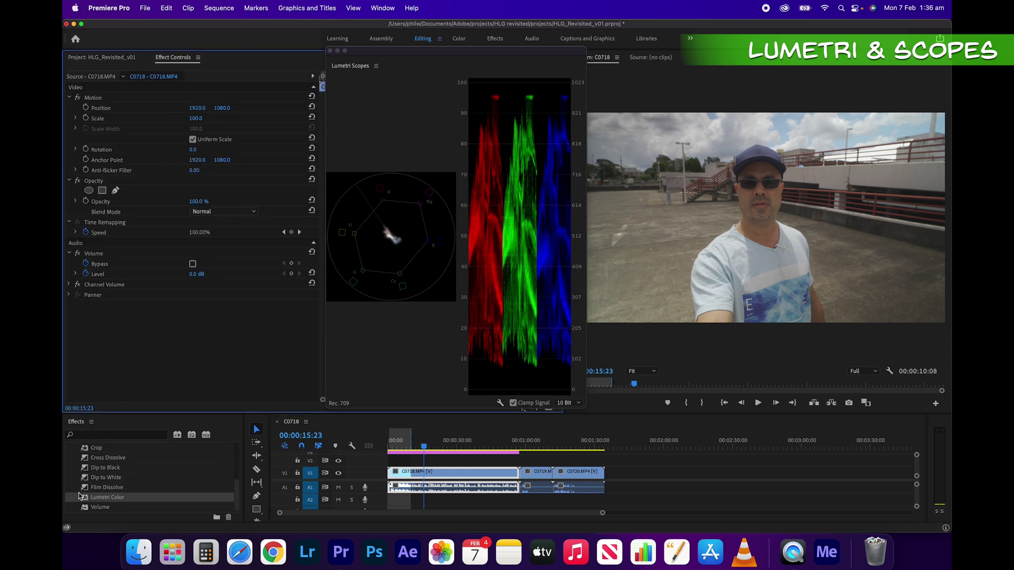
pyautogui.doubleClick(79, 496)
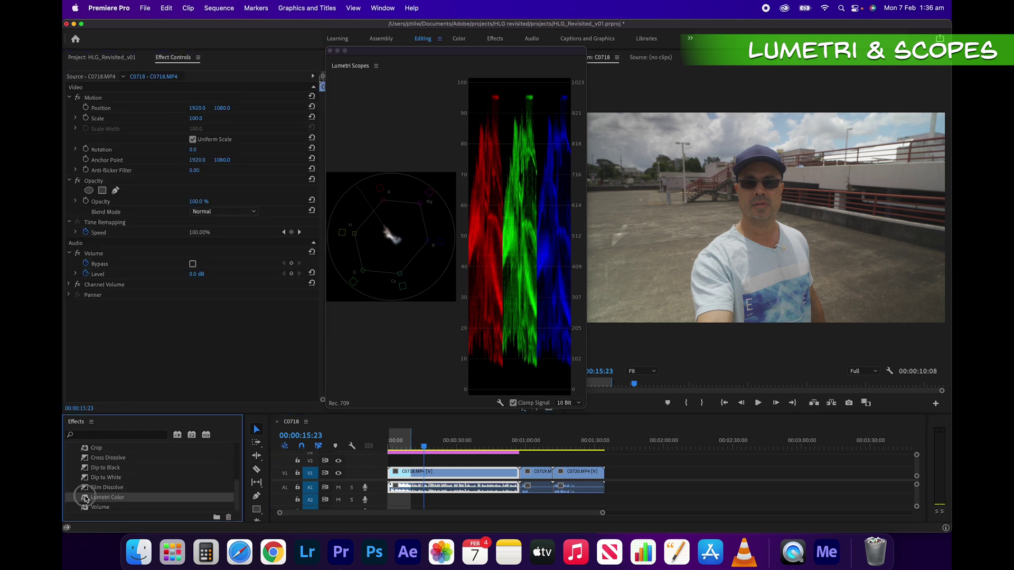
pyautogui.scroll(-2, 46, 283)
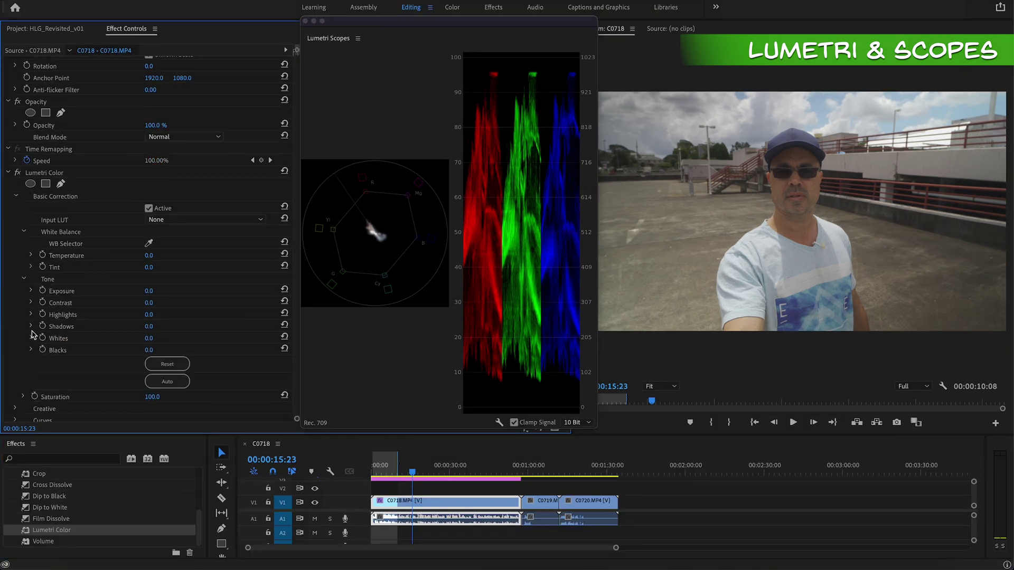
# - Under Tone, set Blacks to -9.1, Whites to 11.9 and Shadows to -11.0
pyautogui.click(31, 350)
pyautogui.moveTo(153, 371); pyautogui.dragTo(142, 372)
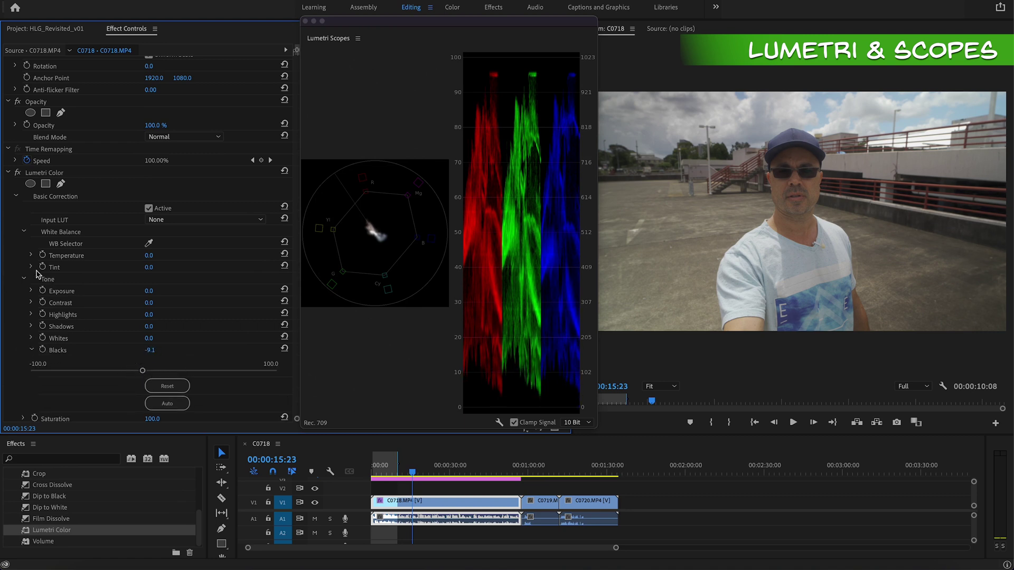
pyautogui.click(32, 338)
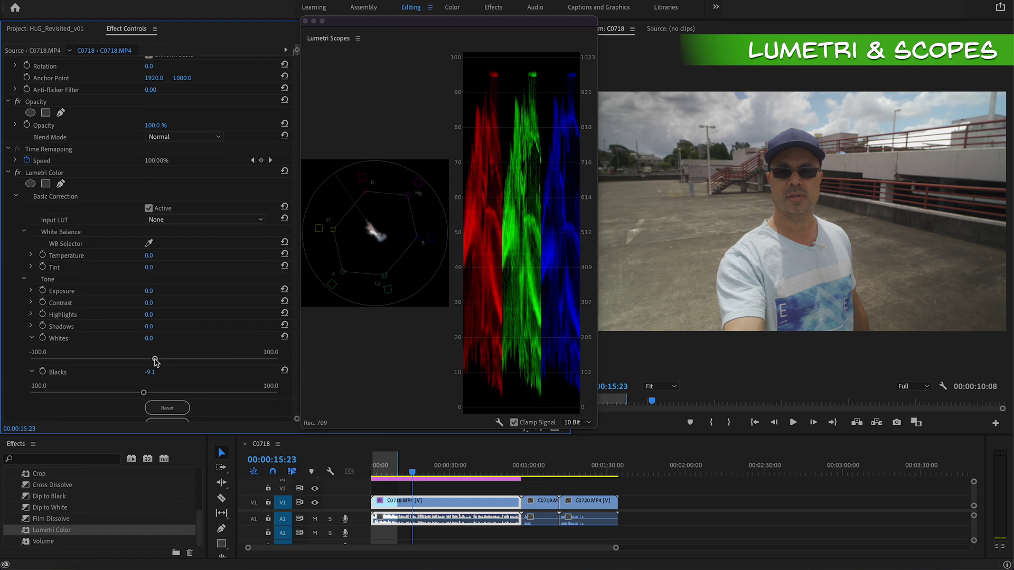
pyautogui.moveTo(154, 359)
pyautogui.mouseDown()
pyautogui.moveTo(169, 361)
pyautogui.moveTo(127, 349)
pyautogui.moveTo(140, 350)
pyautogui.mouseUp()
pyautogui.click(32, 326)
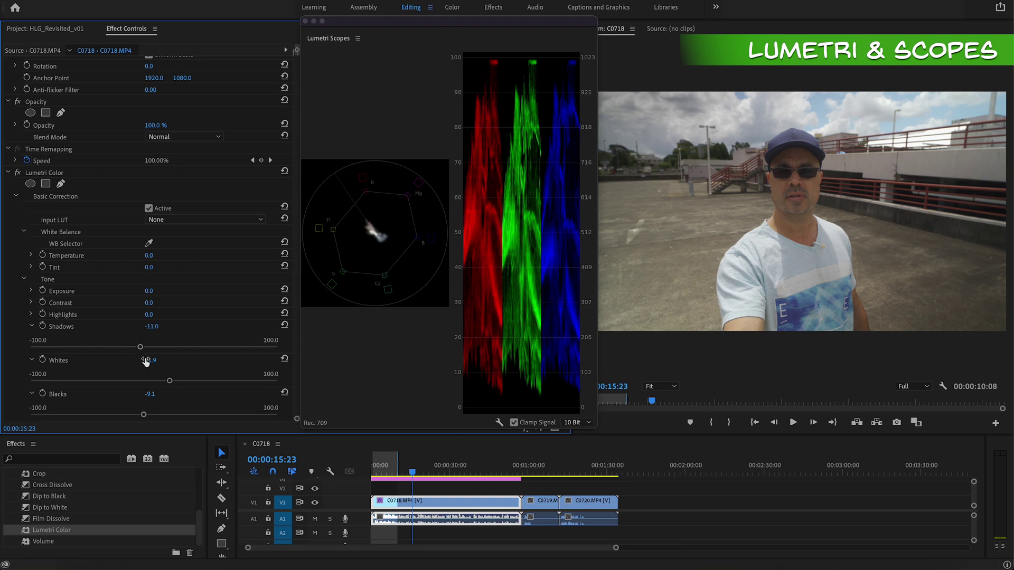
pyautogui.moveTo(591, 425); pyautogui.dragTo(585, 415)
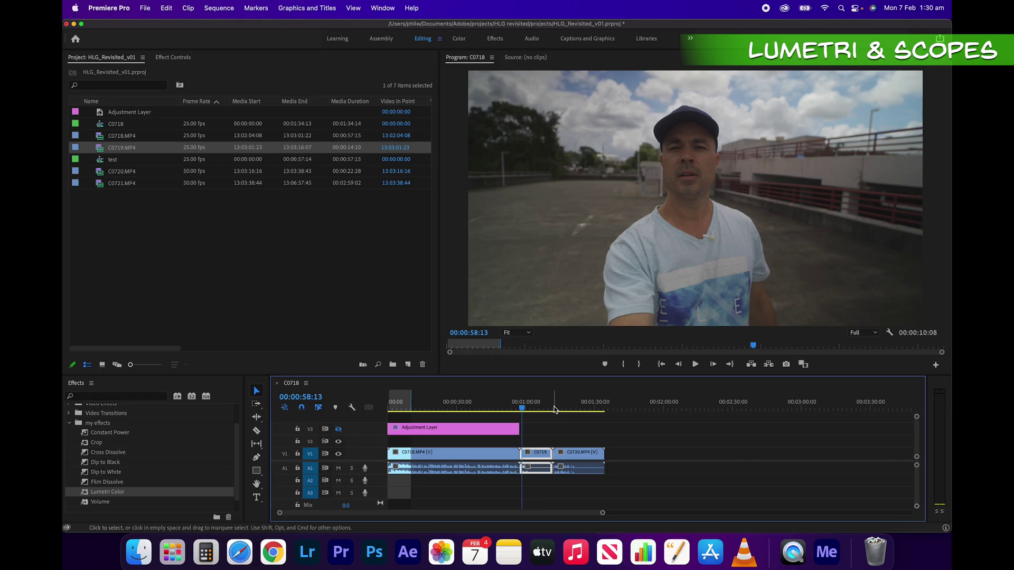
pyautogui.moveTo(560, 409); pyautogui.dragTo(524, 409)
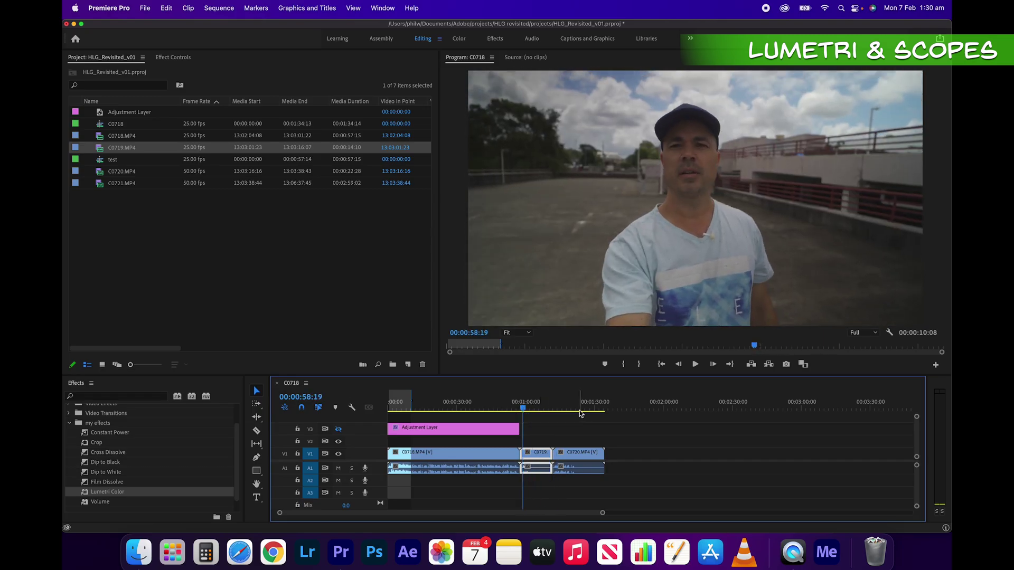